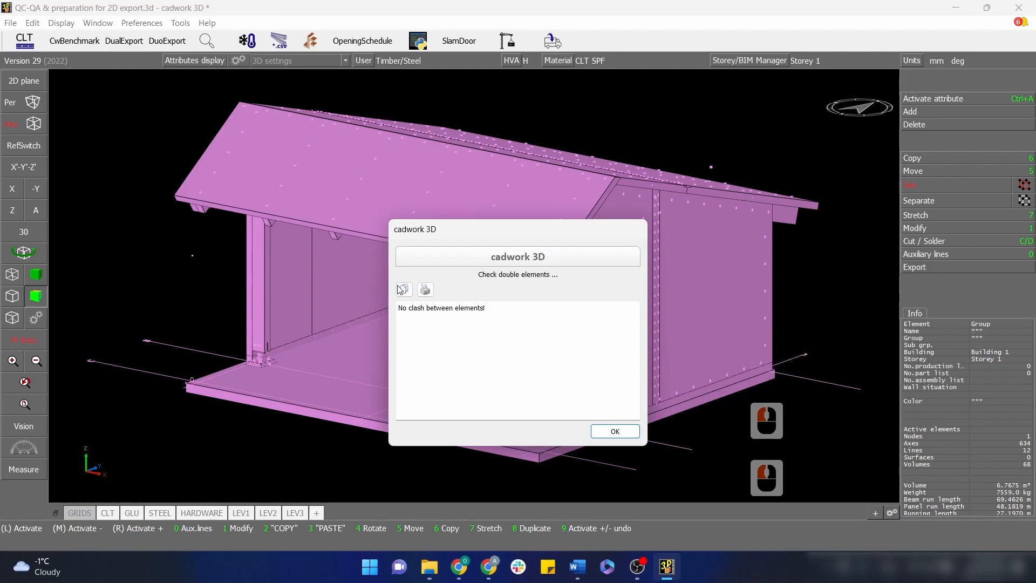
Close the duplicate check result, activate all CLT D.FIR, GLU and STEEL elements by material, and display only those
left_click(621, 432)
key("Escape")
key("ctrl+1")
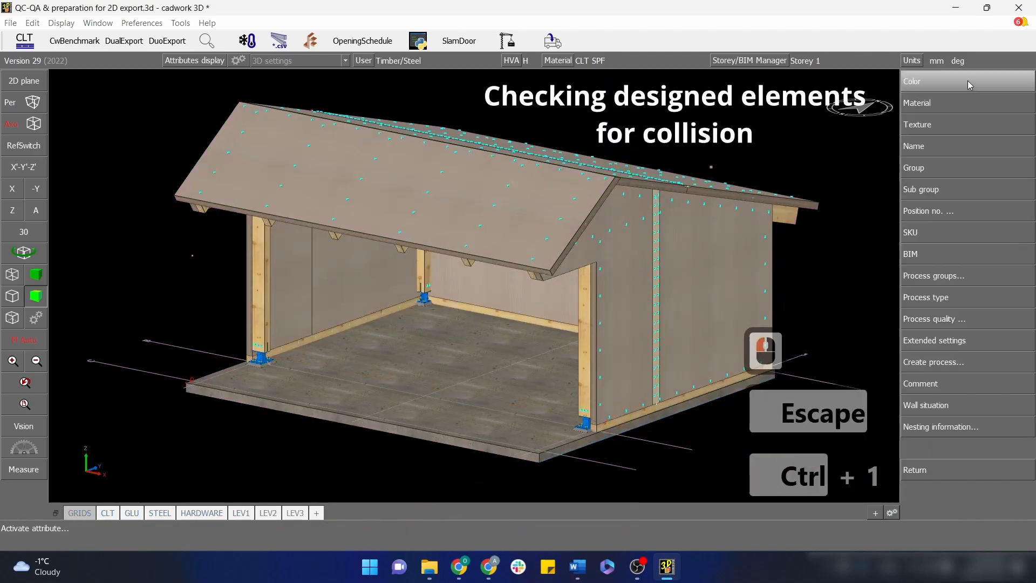
left_click(938, 101)
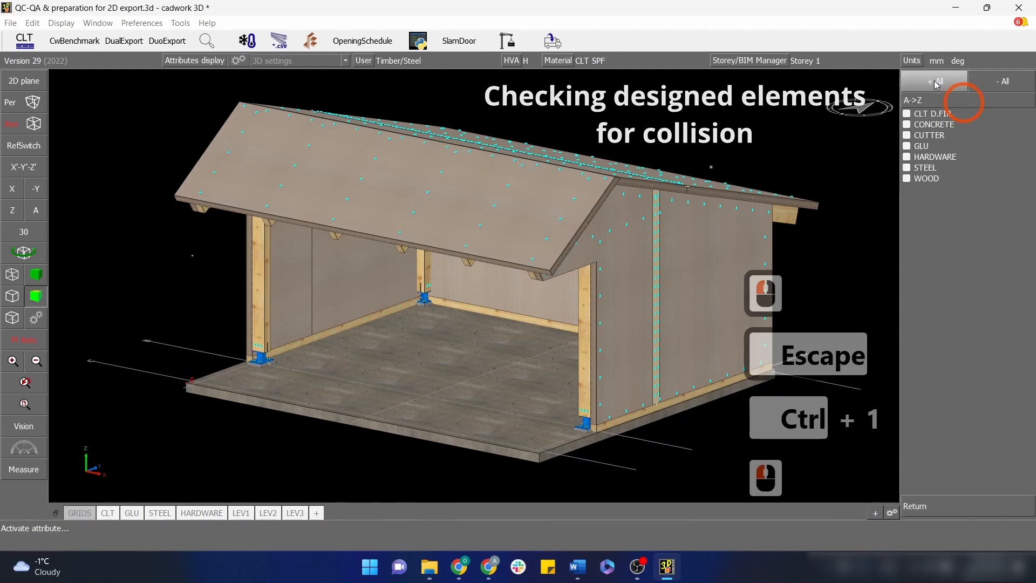
left_click(942, 114)
left_click(931, 146)
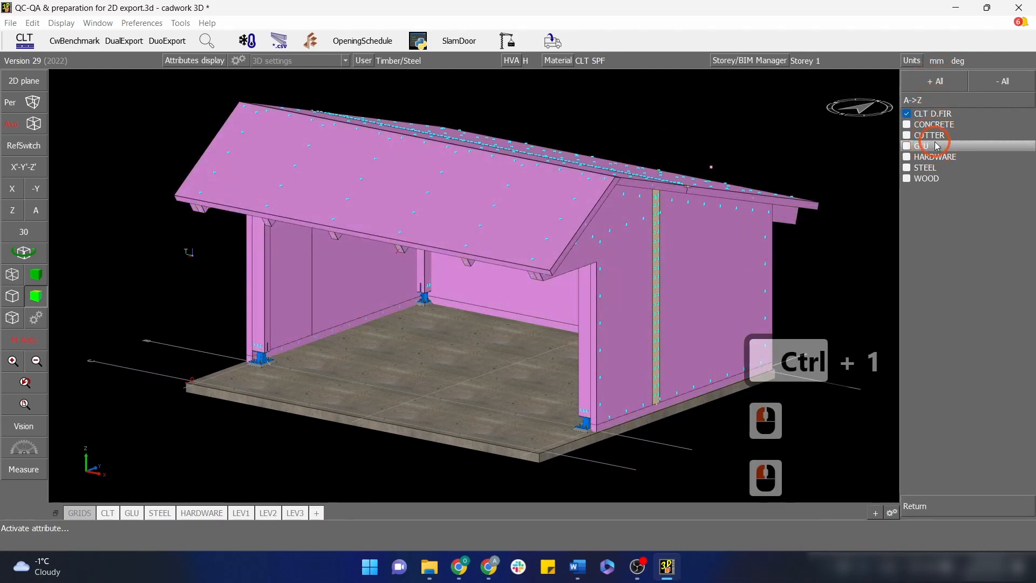
left_click(931, 173)
right_click(832, 142)
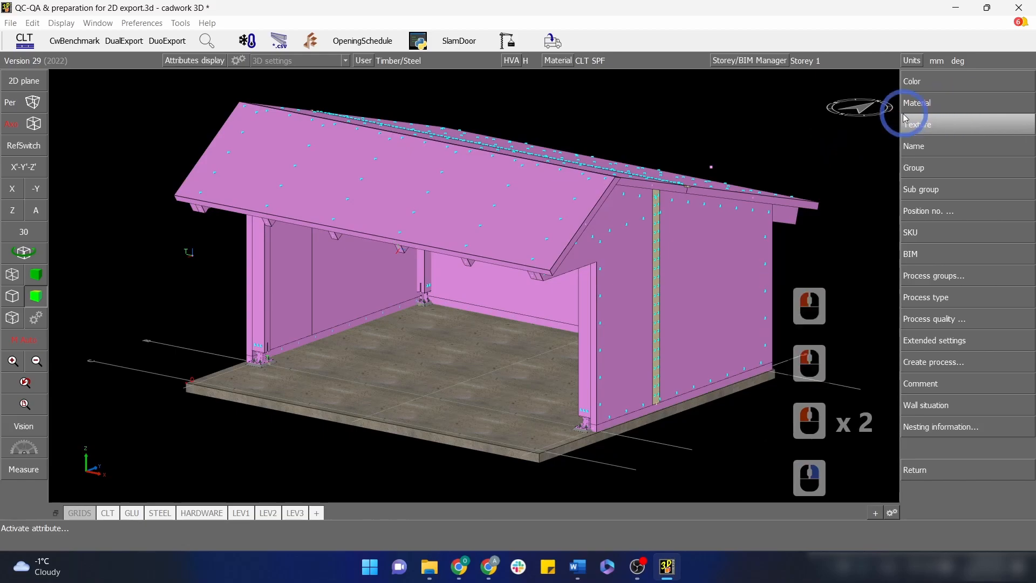
right_click(815, 141)
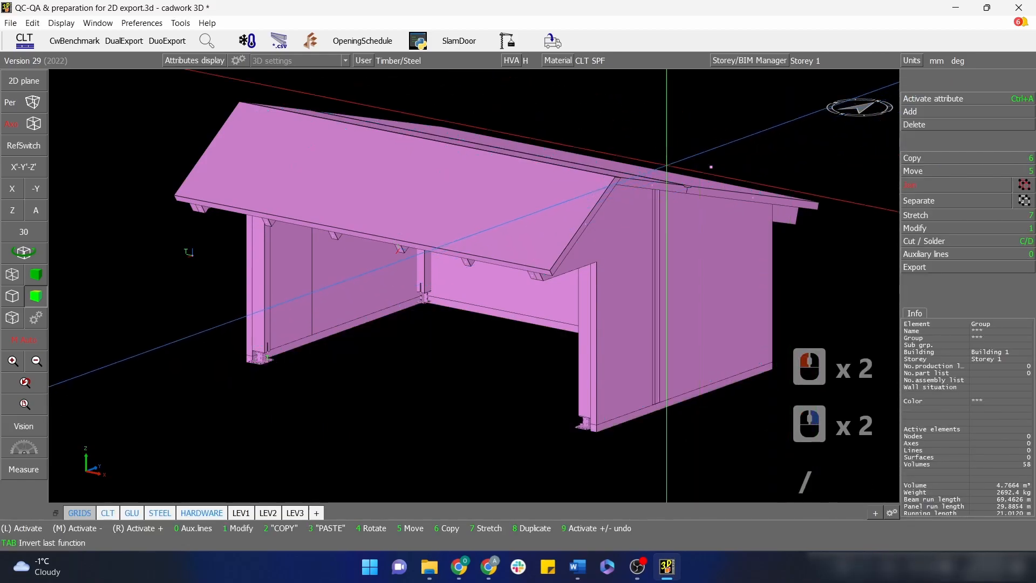
key("slash")
Run a collision check on the active elements and isolate the colliding bearing plates
left_click(181, 22)
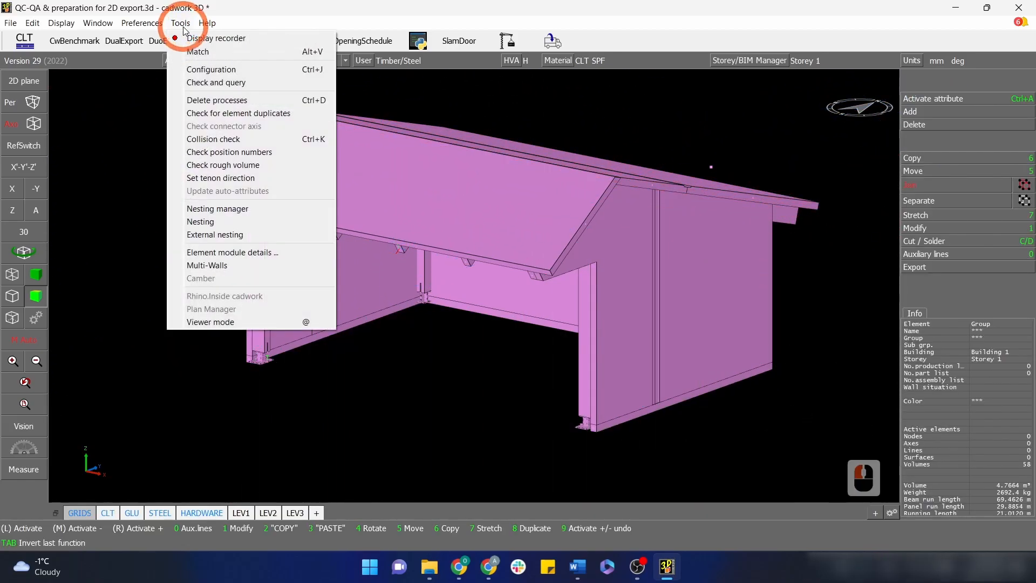
left_click(215, 139)
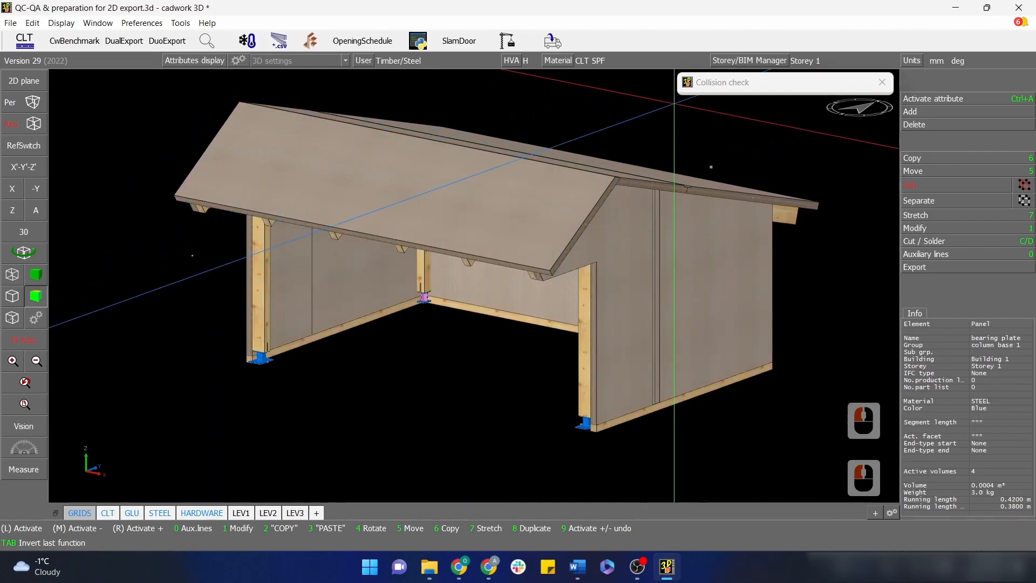
left_click(723, 84)
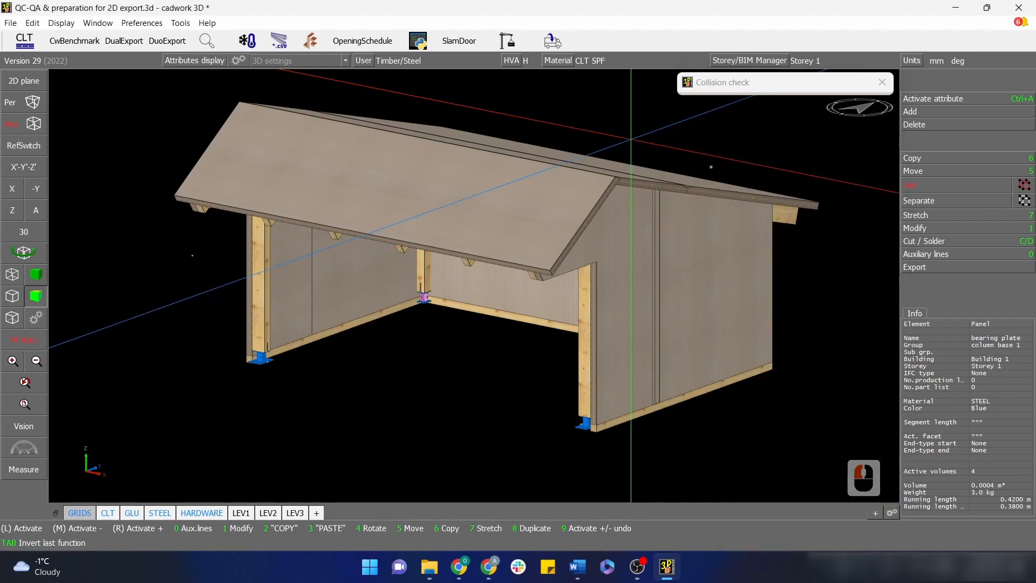
key("ctrl+i")
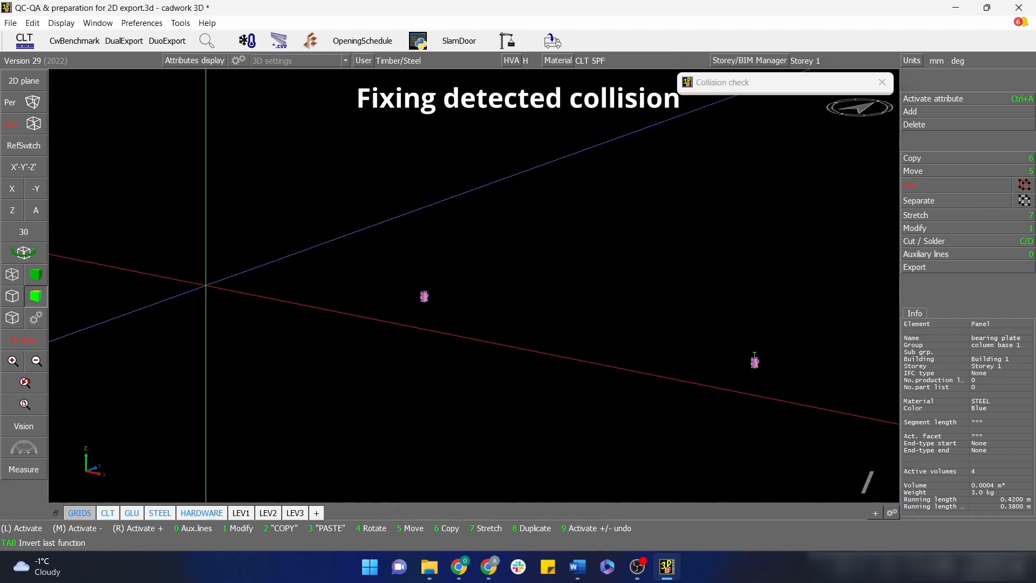
left_click(14, 360)
left_click_drag(465, 289, 413, 306)
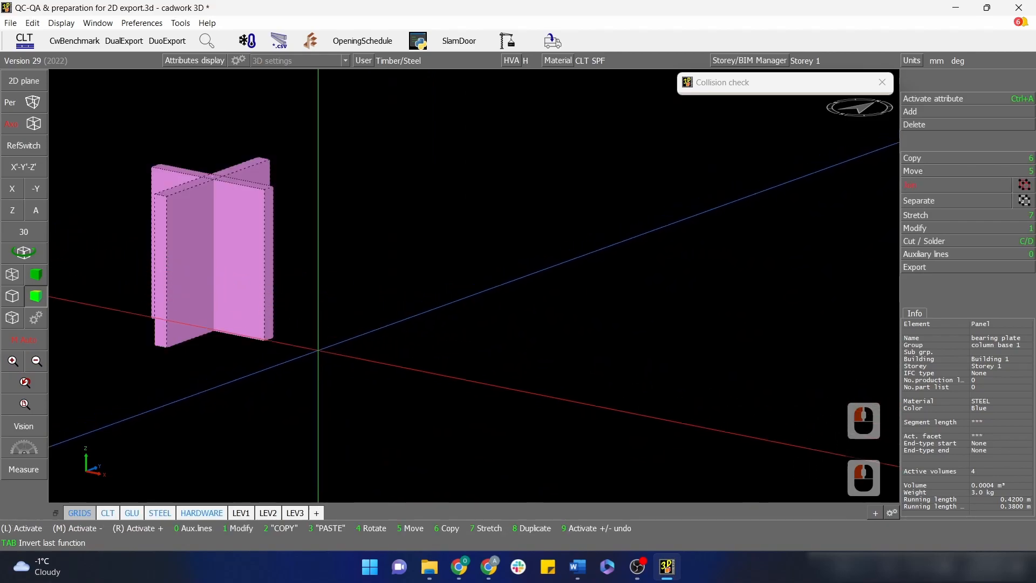
Open the content of the column base 1 container block for editing
double_click(266, 323)
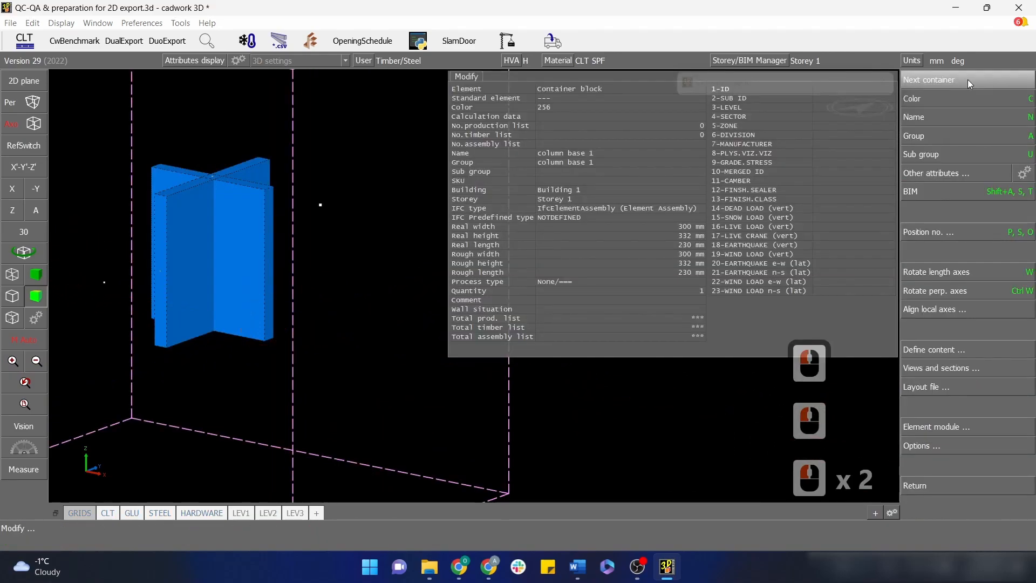
left_click(968, 79)
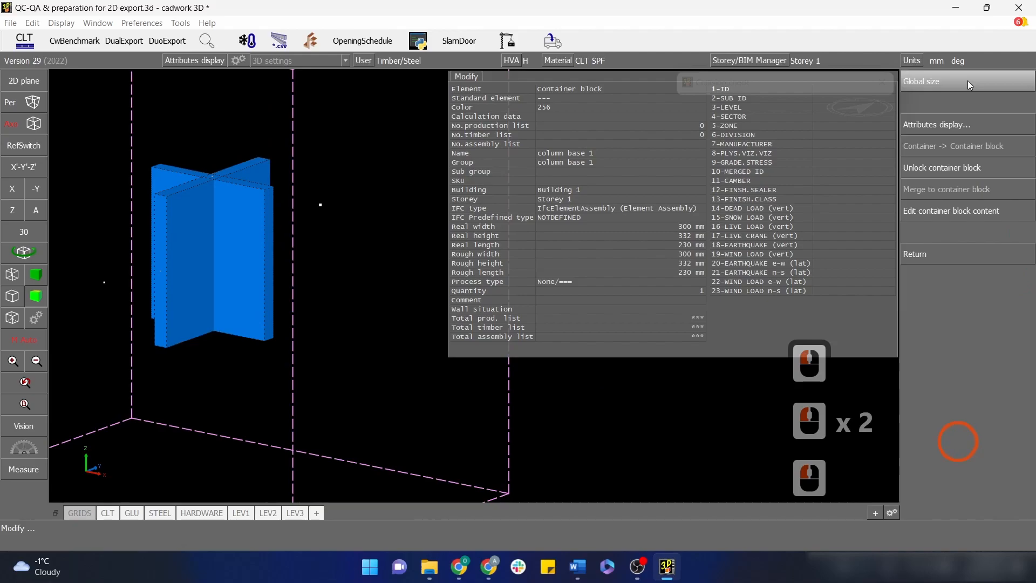
double_click(954, 210)
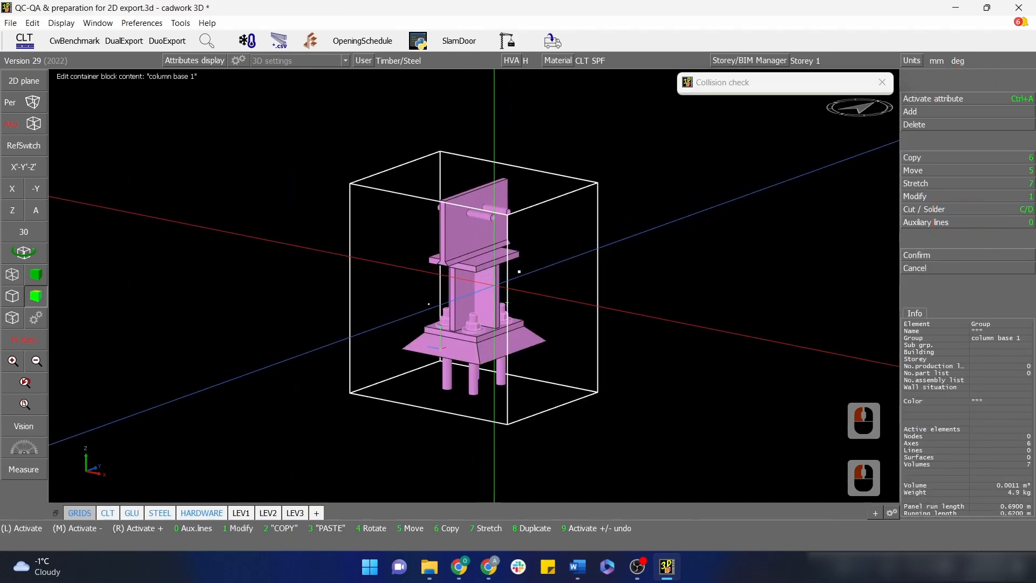
Cut the crossing bearing plates against the steel bearing plate inside the column base and confirm the container block edit
left_click(493, 284)
key("c")
key("w")
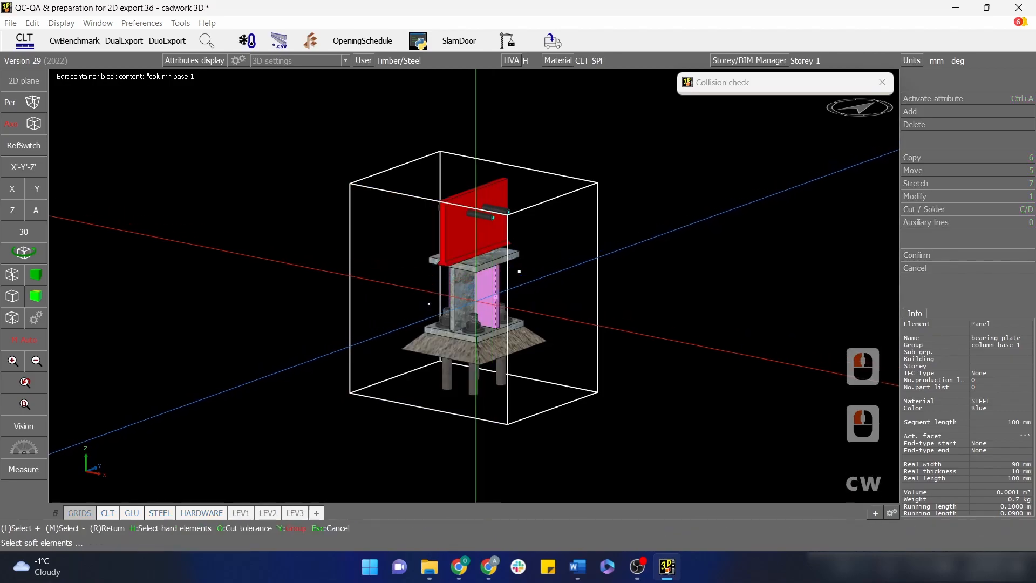
right_click(697, 261)
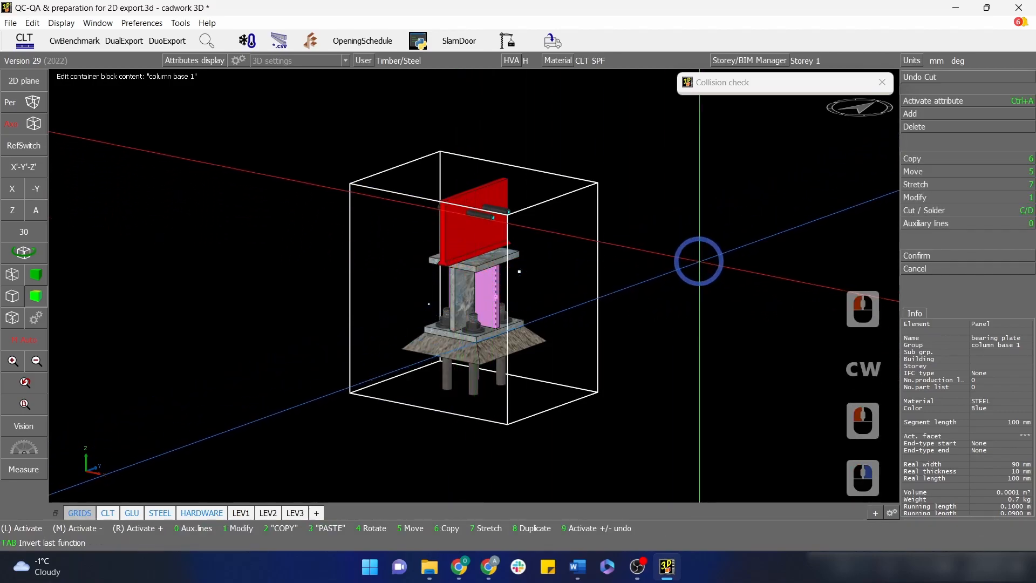
left_click(932, 256)
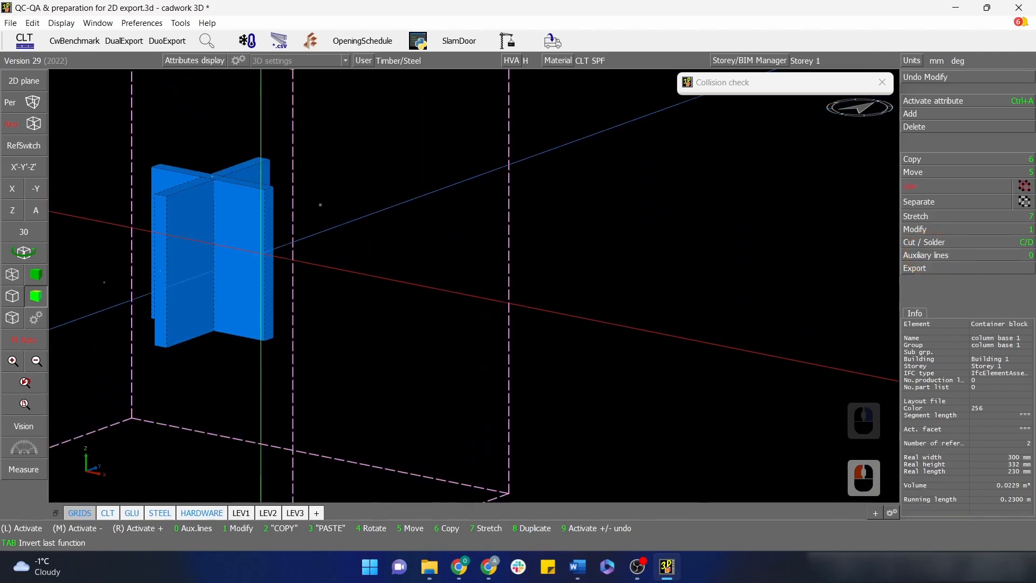
Redisplay the whole timber and steel structure and recheck the two listed bearing plate collisions
key("shift+a")
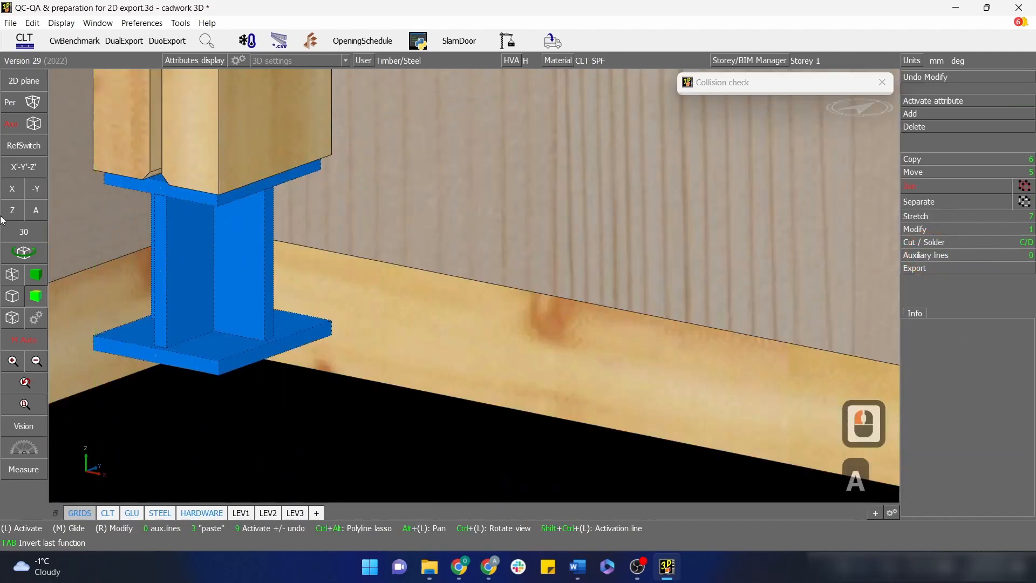
left_click(36, 212)
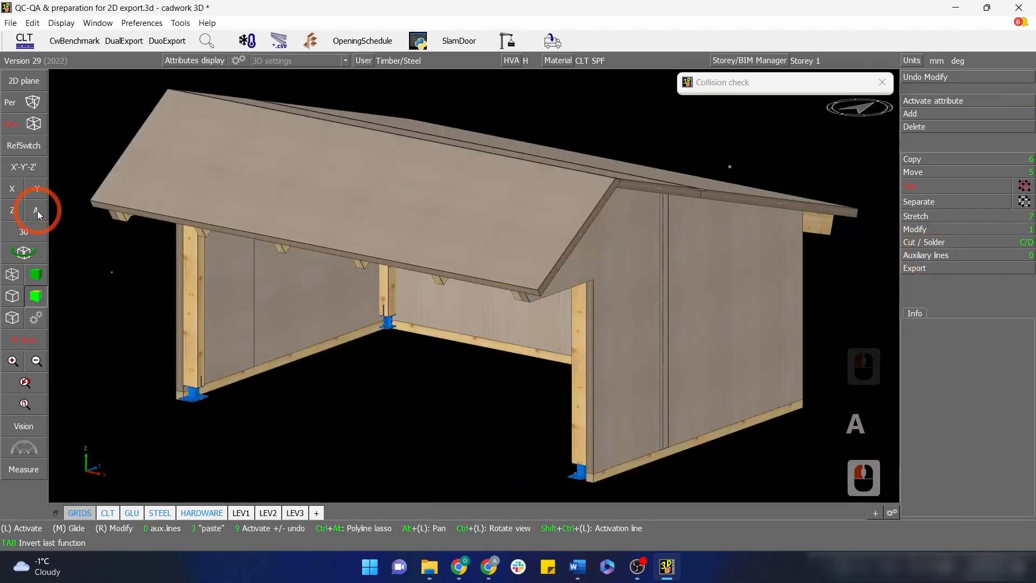
left_click(783, 81)
left_click_drag(781, 88, 857, 88)
left_click(820, 152)
left_click(819, 152)
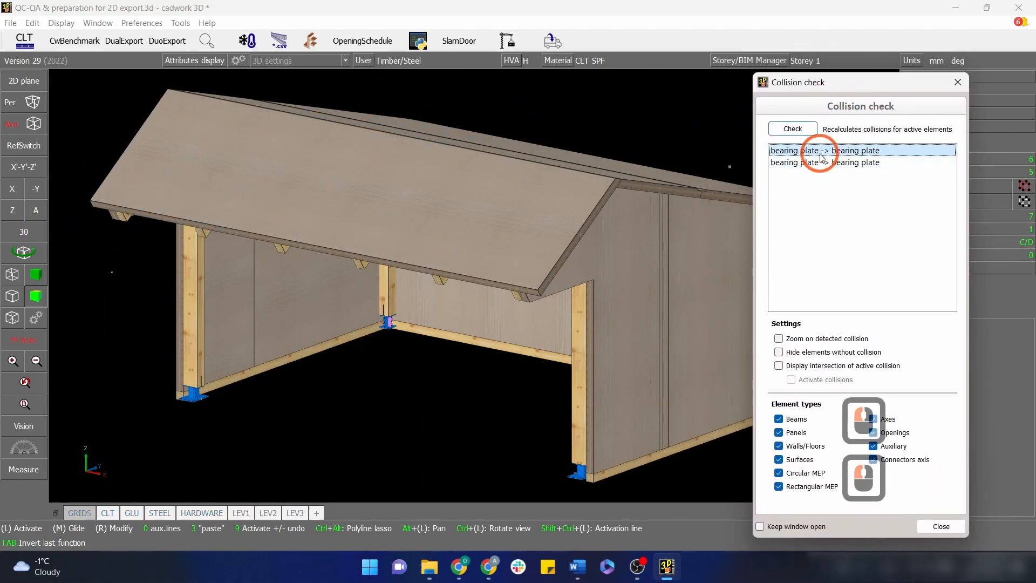
left_click(821, 162, "ctrl")
left_click(804, 129)
left_click(802, 131)
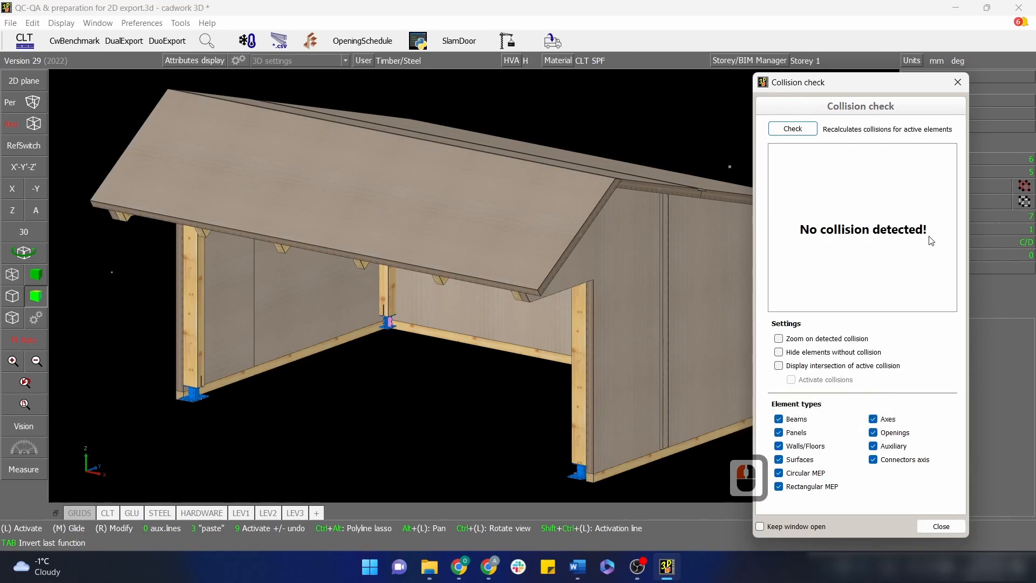
left_click(959, 82)
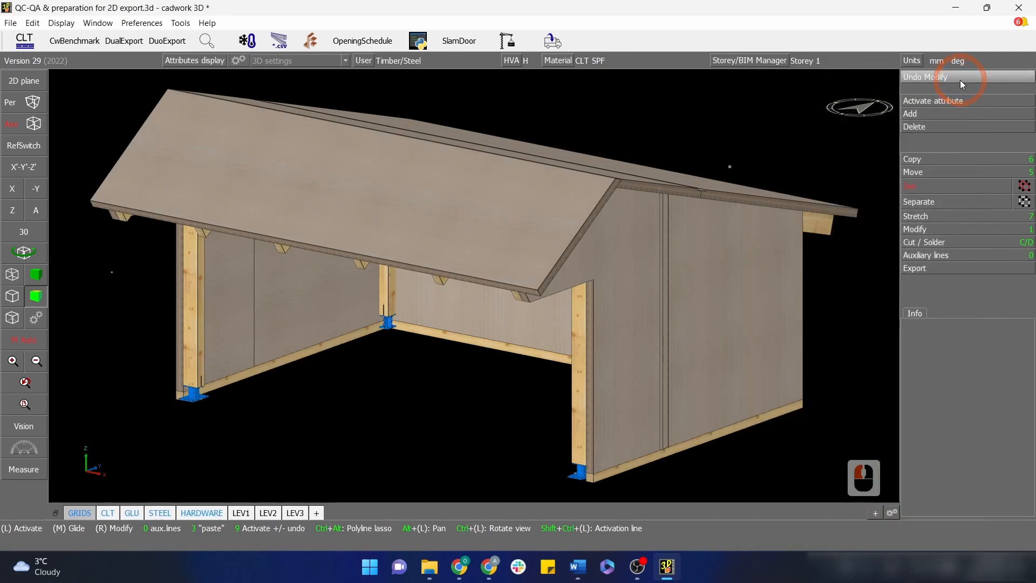
key("Escape")
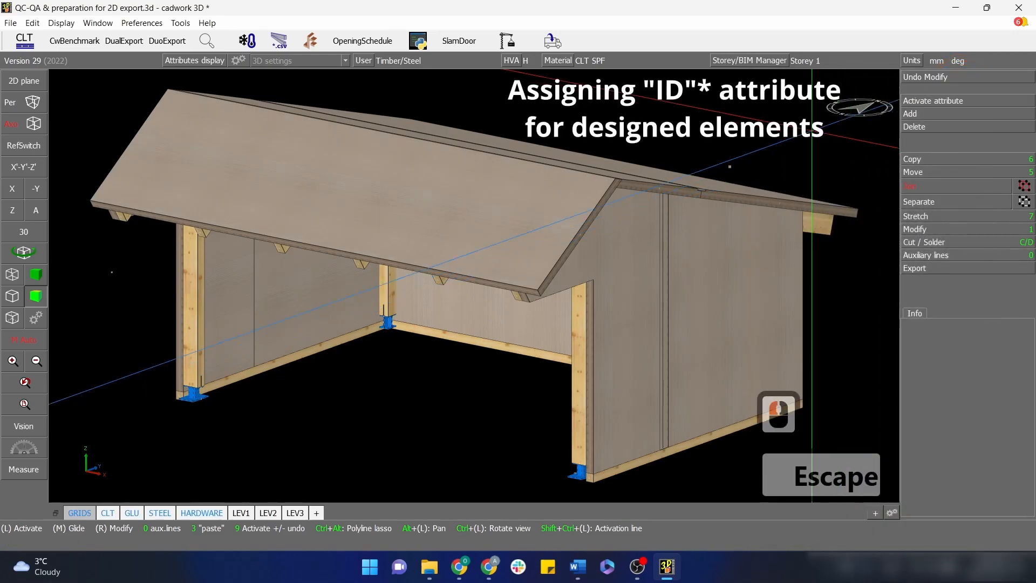
Display the elements in transparent colours and set the 1-ID attribute of all yellow columns to C
left_click(36, 279)
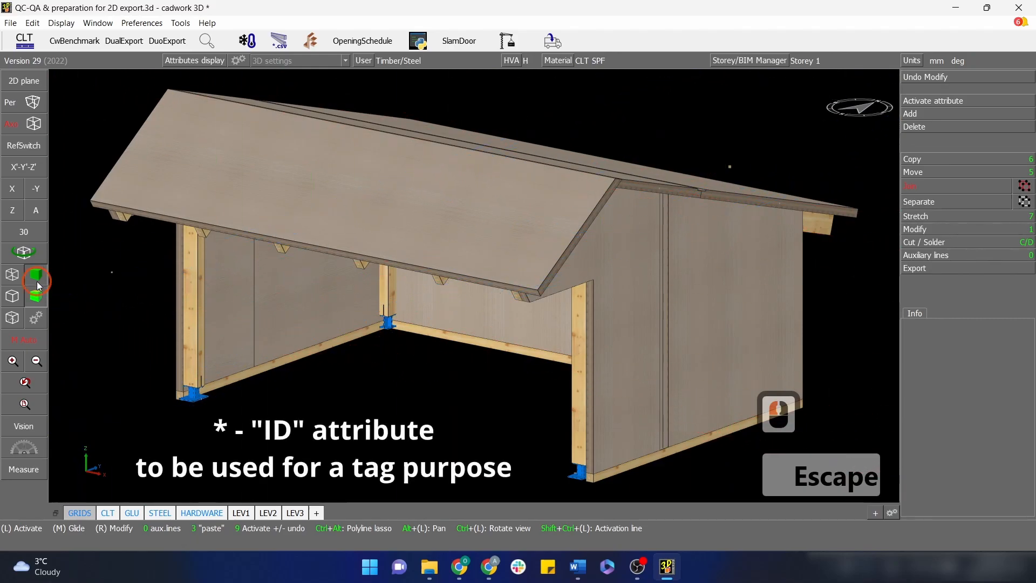
left_click(195, 337)
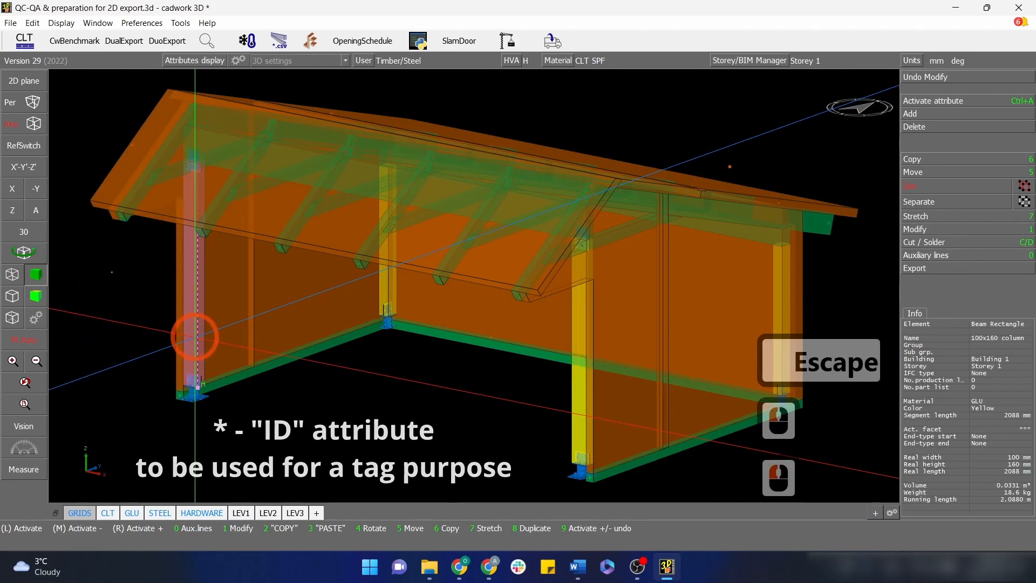
key("ctrl+a")
key("c")
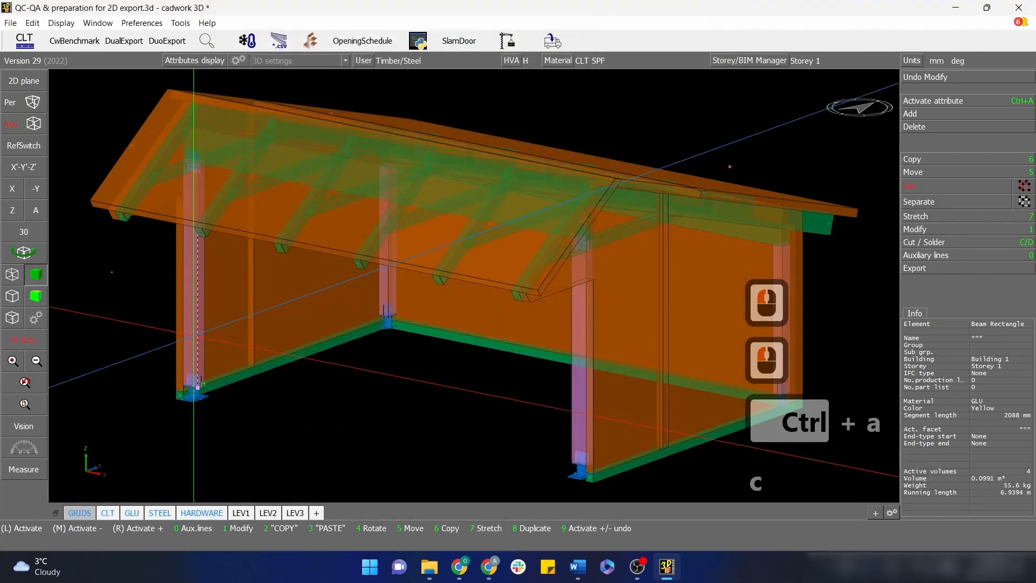
left_click(944, 230)
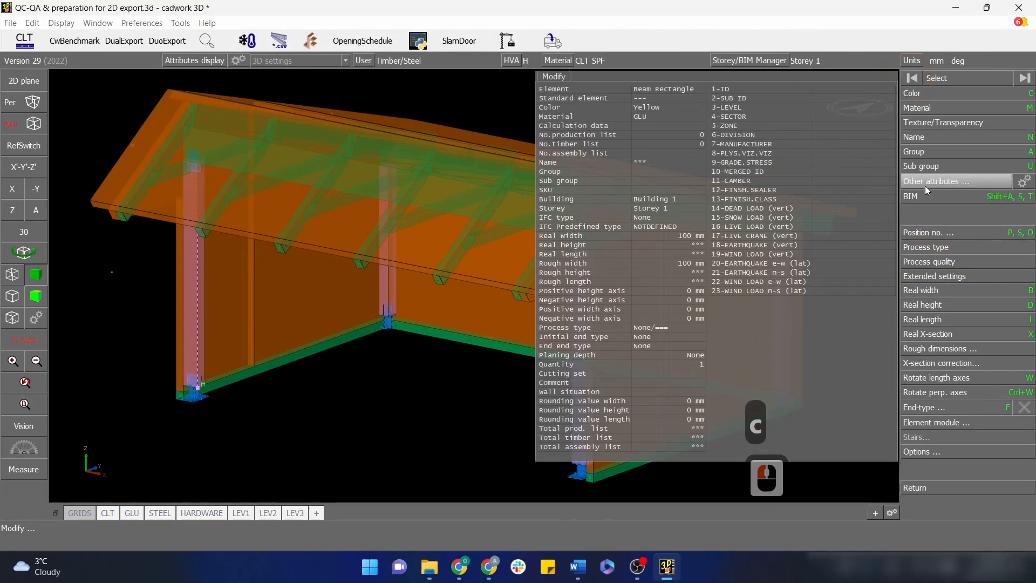
left_click(926, 184)
left_click(931, 196)
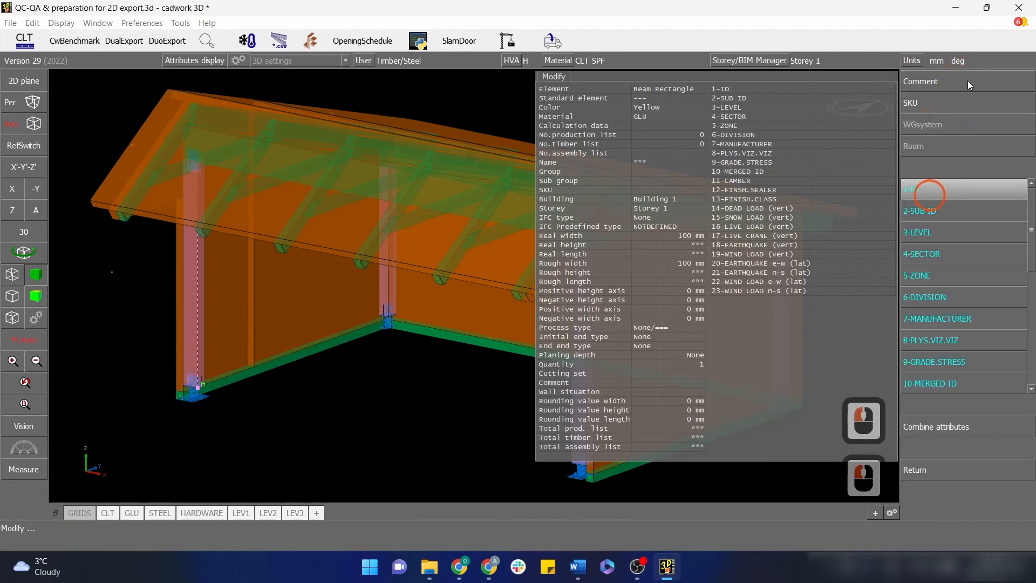
left_click(936, 143)
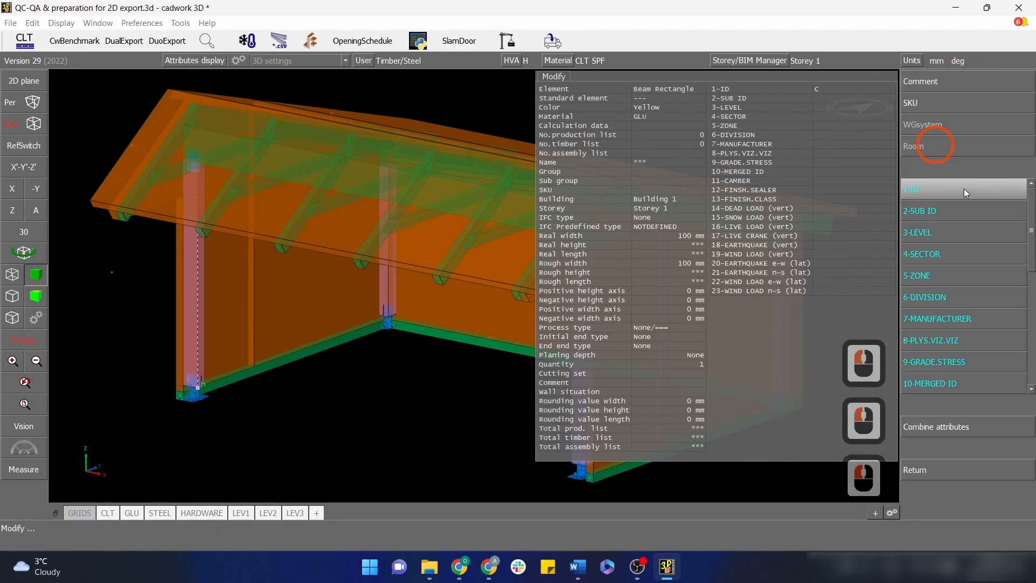
right_click(324, 454)
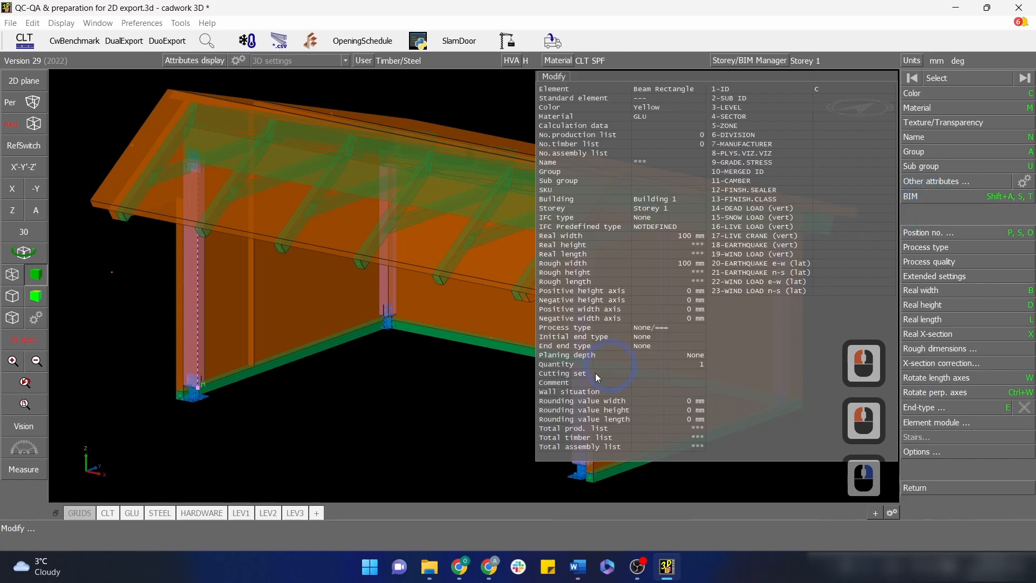
Activate all dark green beams by their shared colour and set their 1-ID attribute to B
left_click(316, 352)
key("ctrl+a")
key("c")
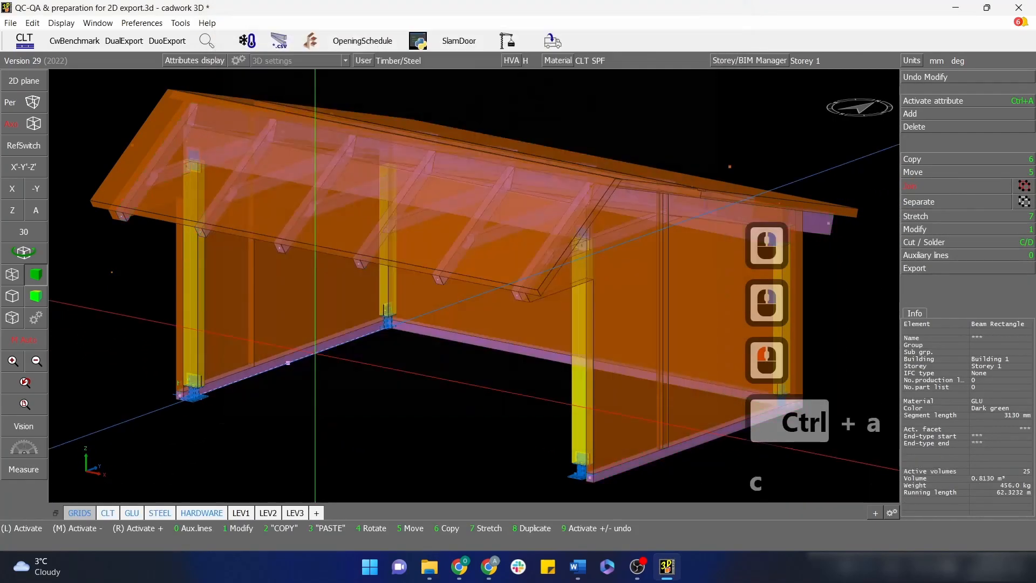
left_click(937, 227)
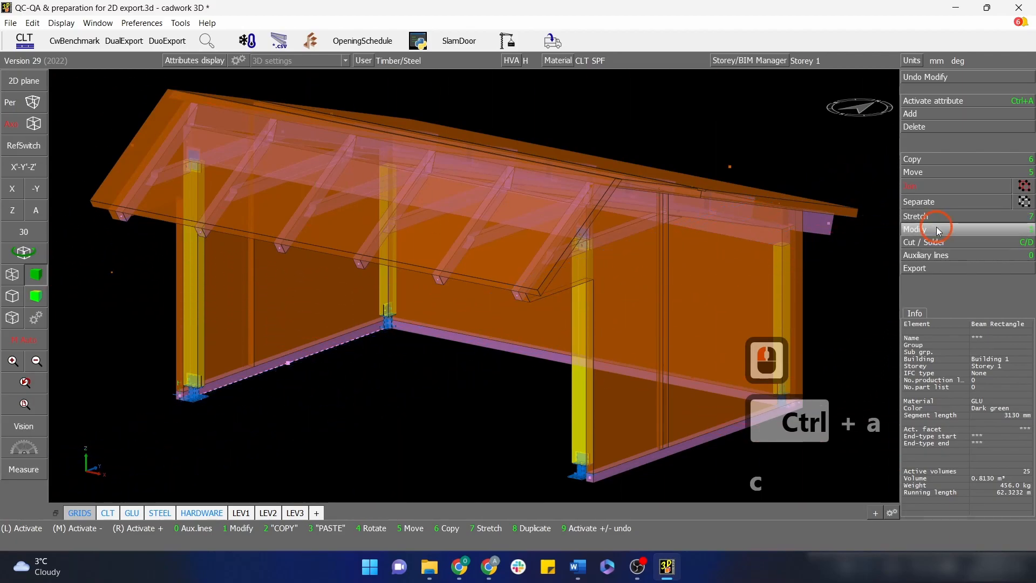
left_click(937, 179)
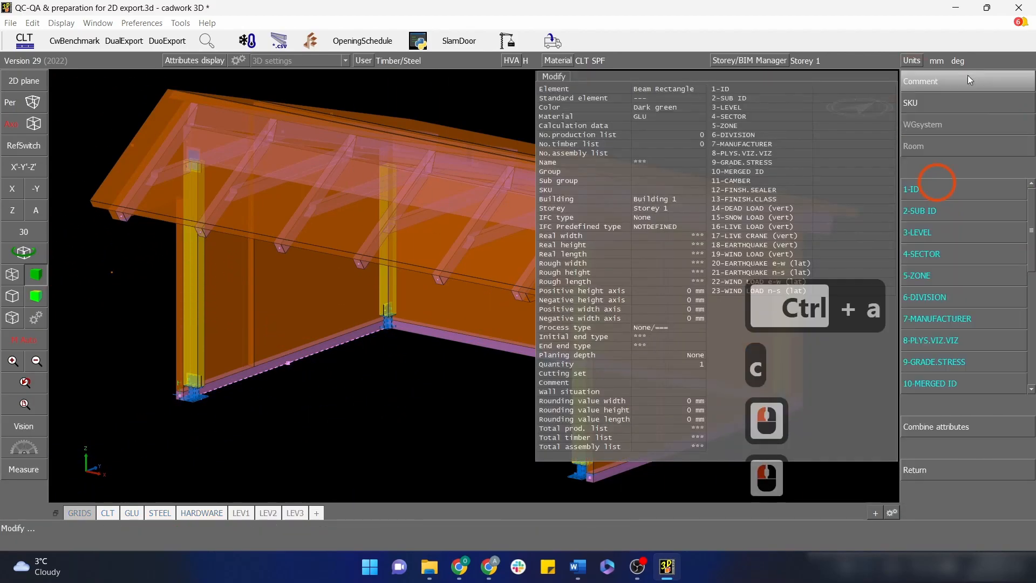
left_click(963, 84)
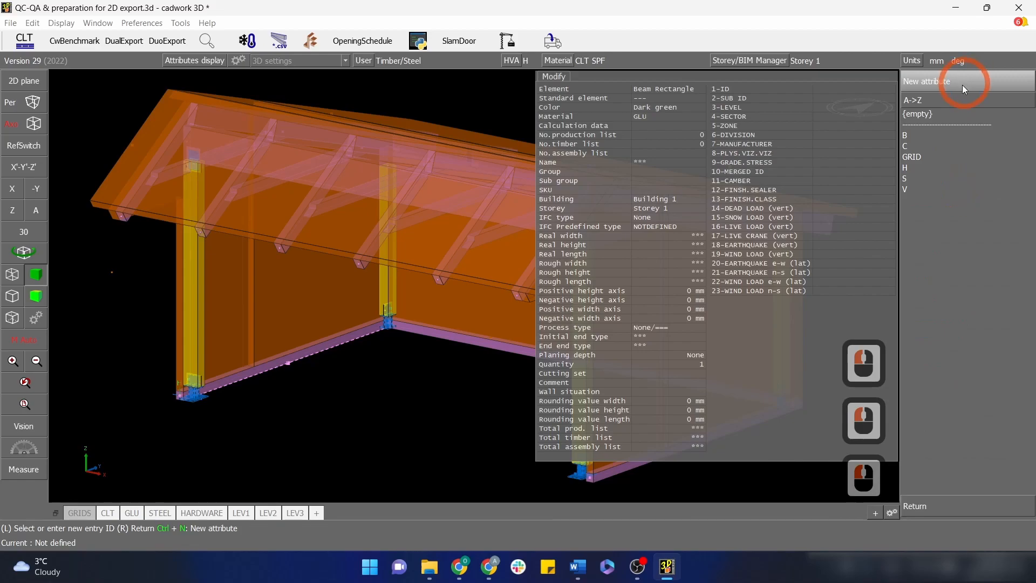
left_click(934, 135)
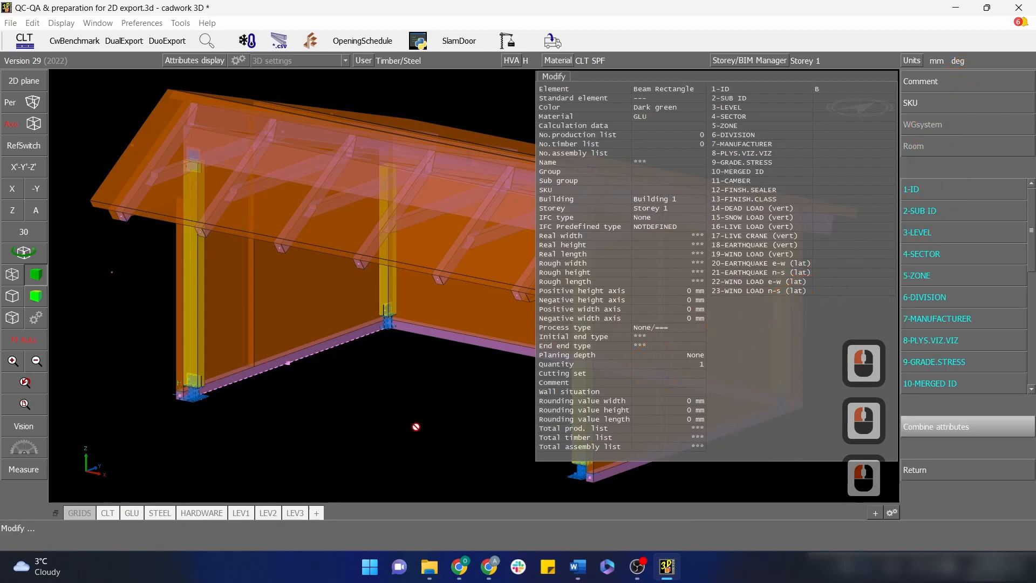
right_click(315, 454)
key("Escape")
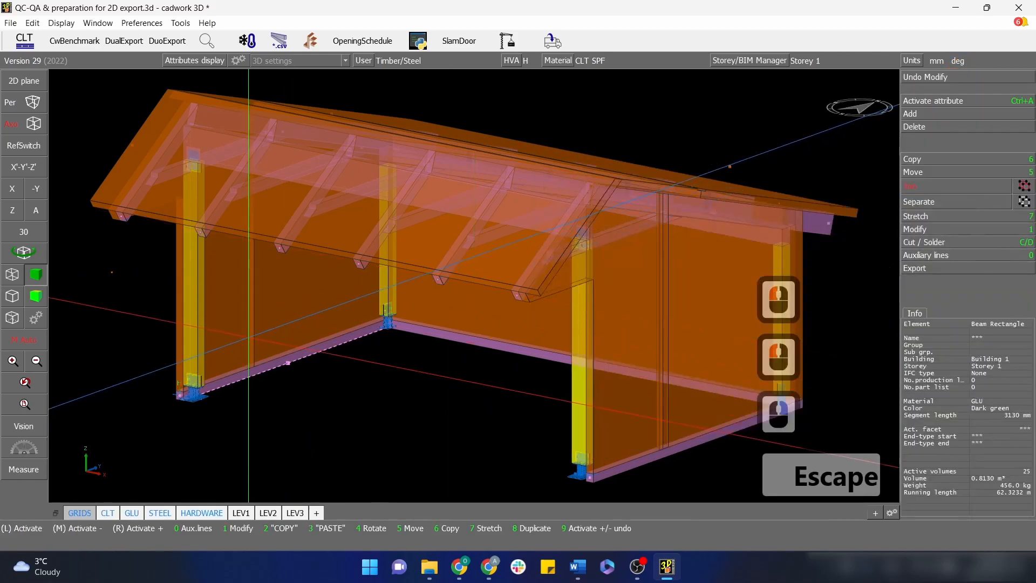
Activate all CLT panels by their shared material, isolate them, and deactivate the roof panels so only the walls stay active
left_click(236, 335)
key("ctrl+a")
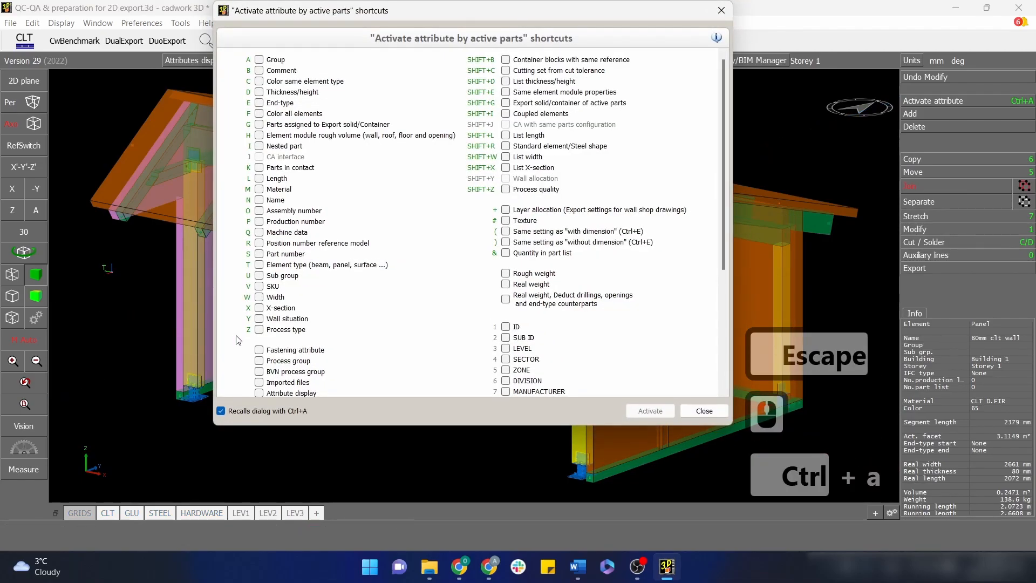
key("m")
key("slash")
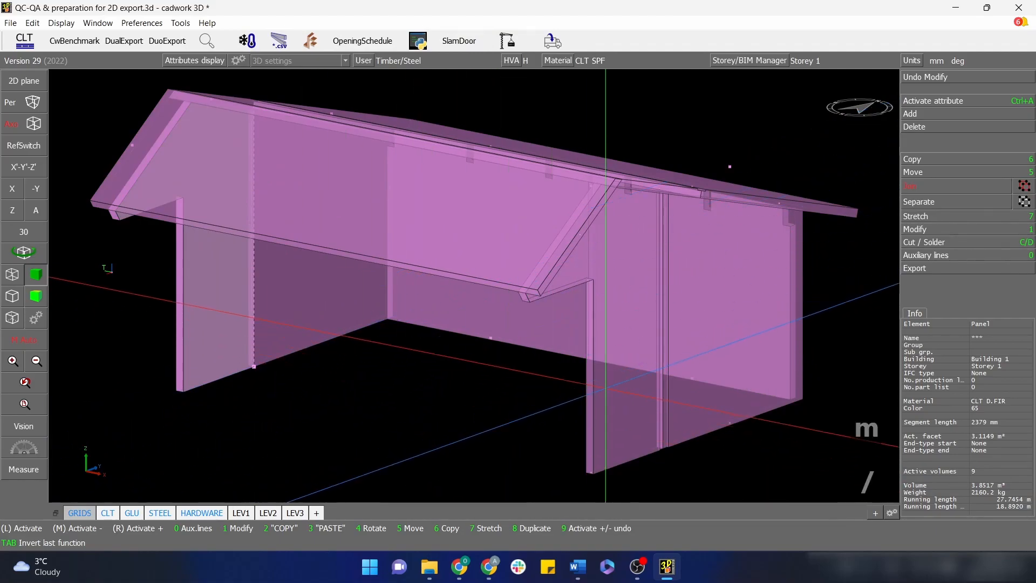
middle_click(745, 159)
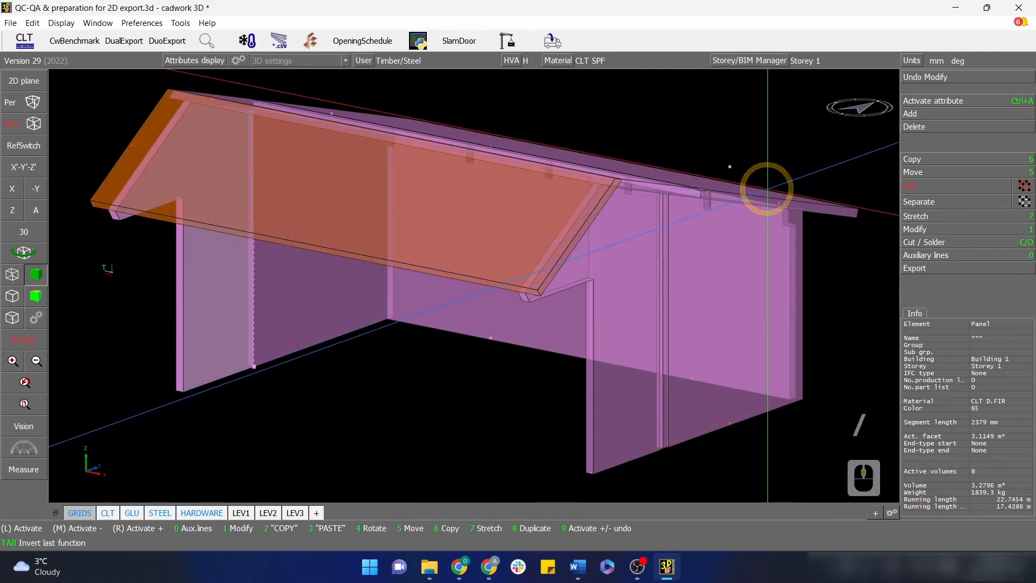
middle_click(735, 193)
middle_click(652, 181)
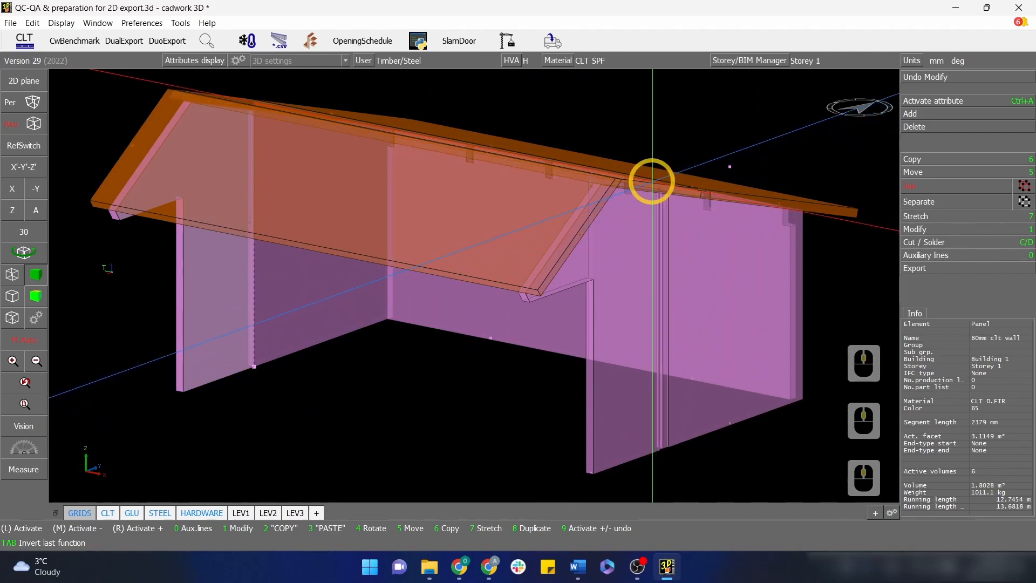
Set the 1-ID attribute of the active CLT wall panels to V
key("1")
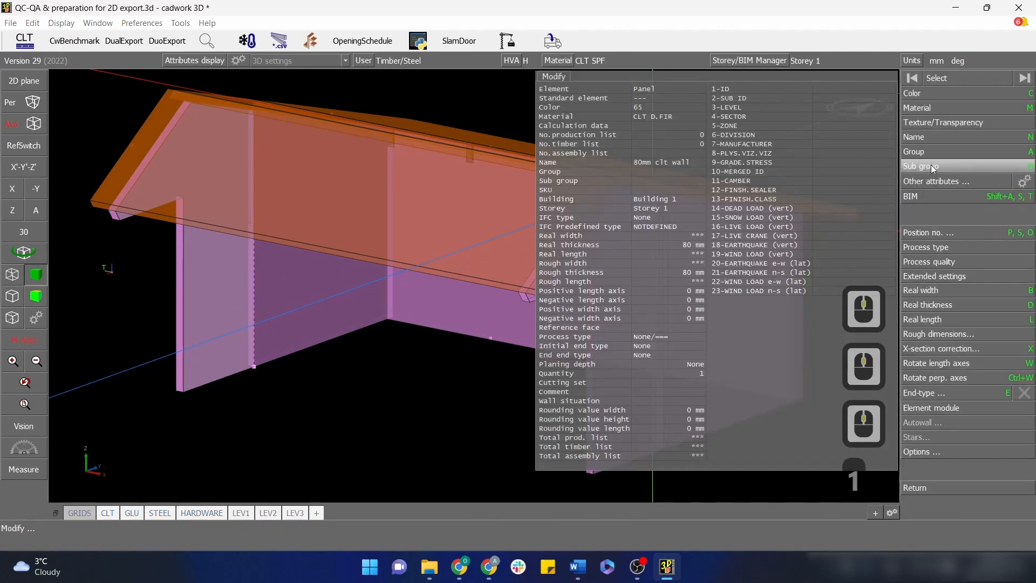
left_click(937, 183)
left_click(958, 190)
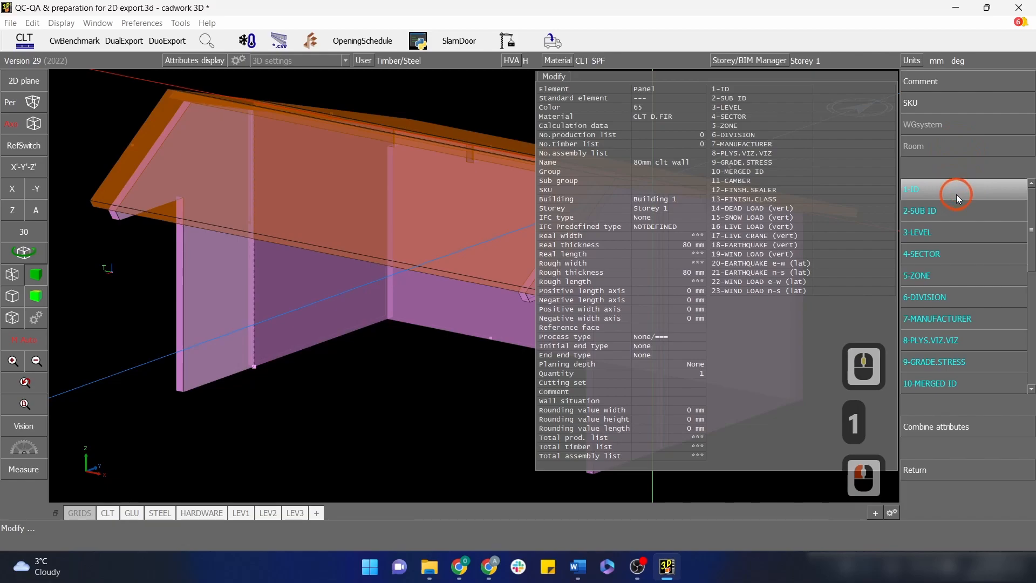
left_click(931, 190)
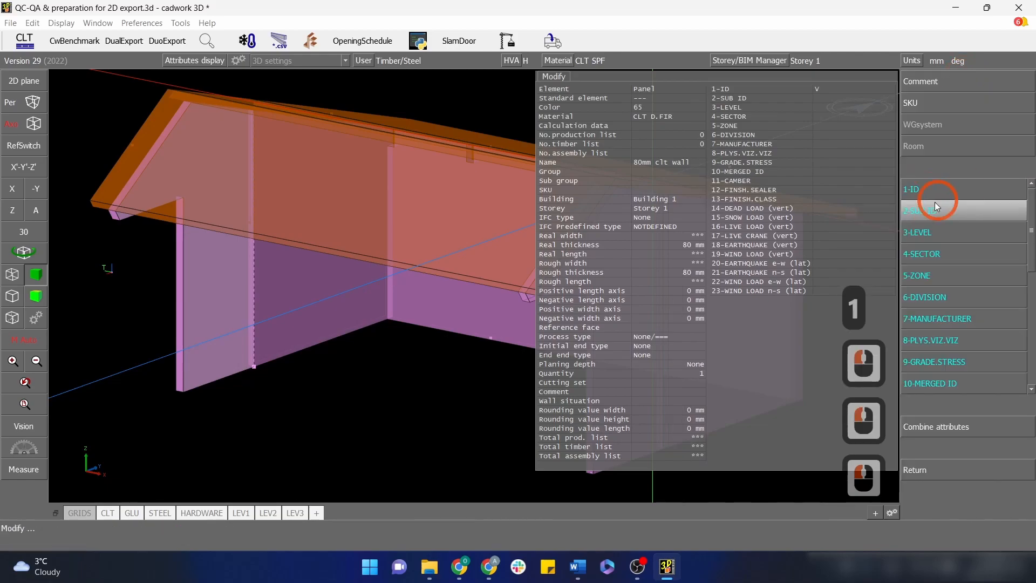
right_click(406, 425)
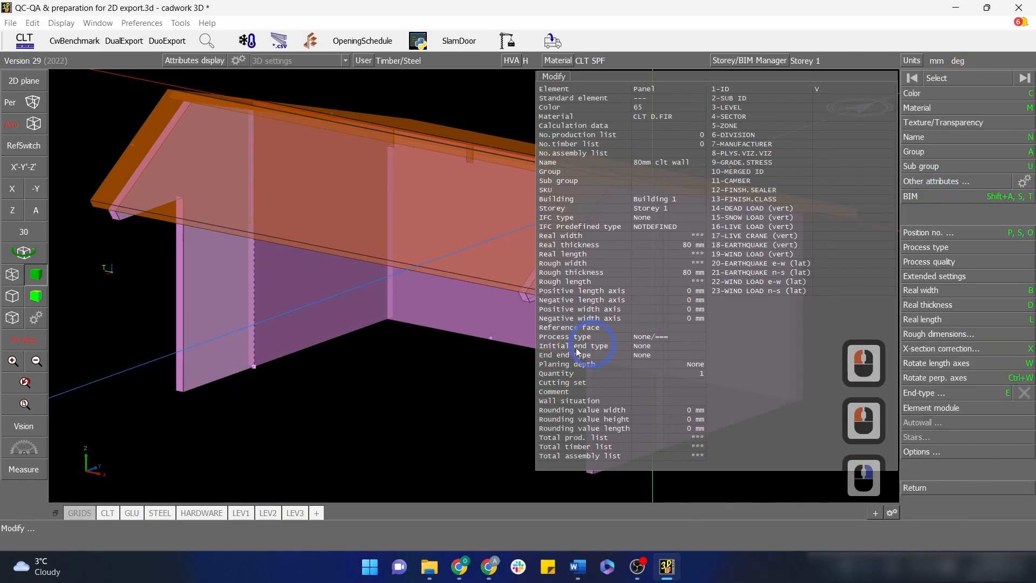
right_click(449, 409)
Hide the wall panels, activate the remaining CLT roof panels, and set their 1-ID attribute to H
key("i")
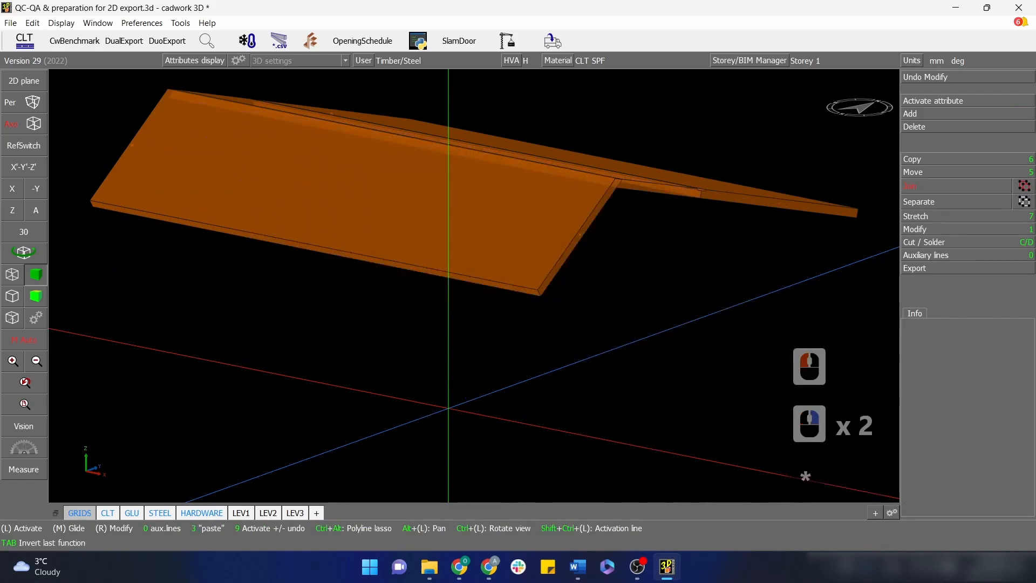
left_click_drag(828, 394, 511, 157)
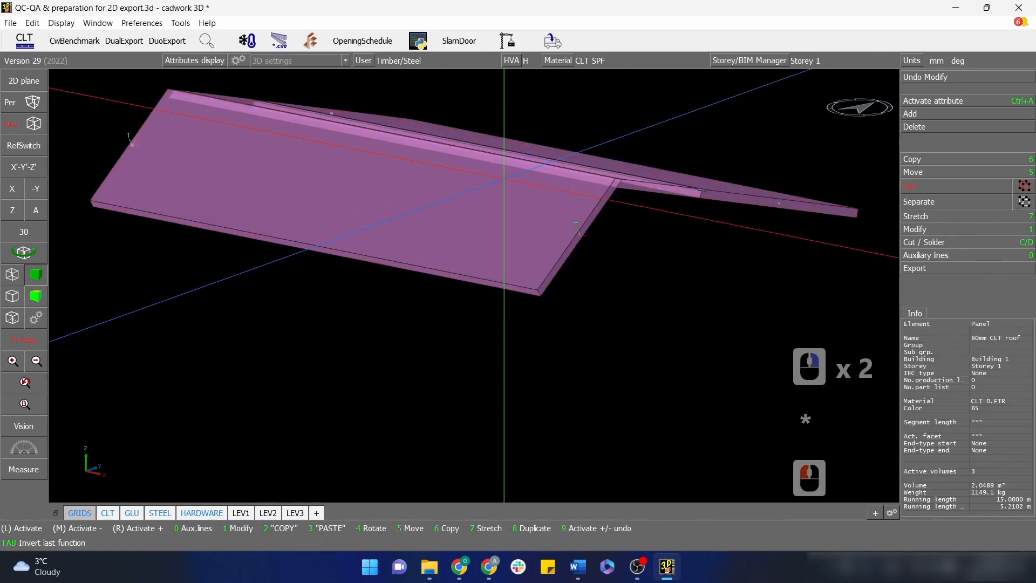
key("1")
left_click(935, 183)
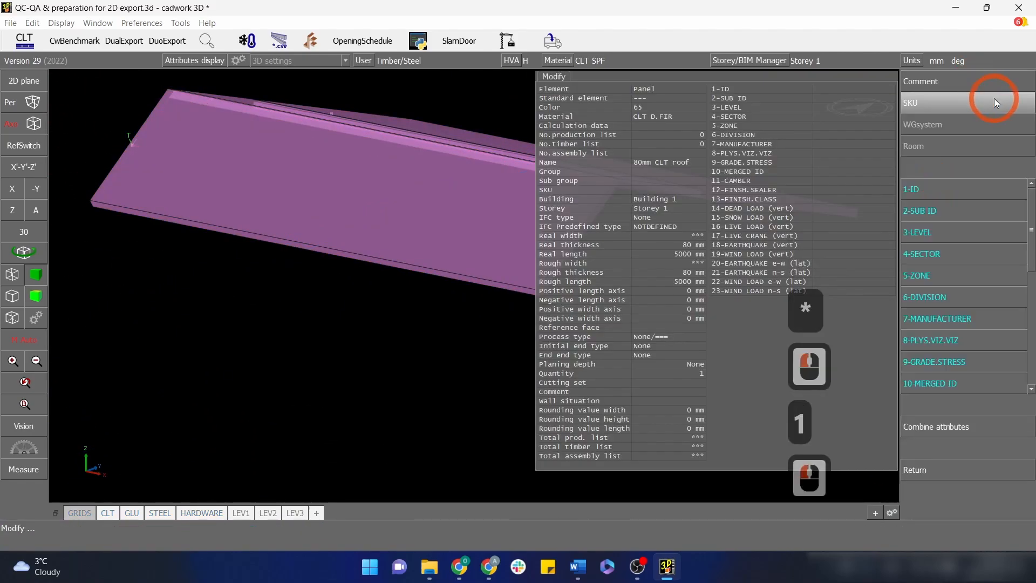
left_click(932, 189)
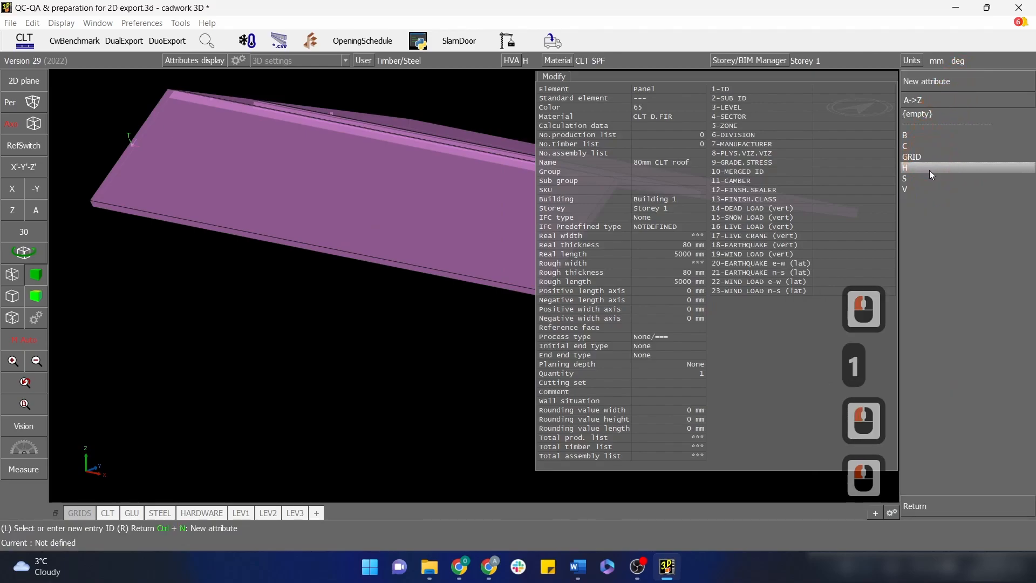
left_click(926, 167)
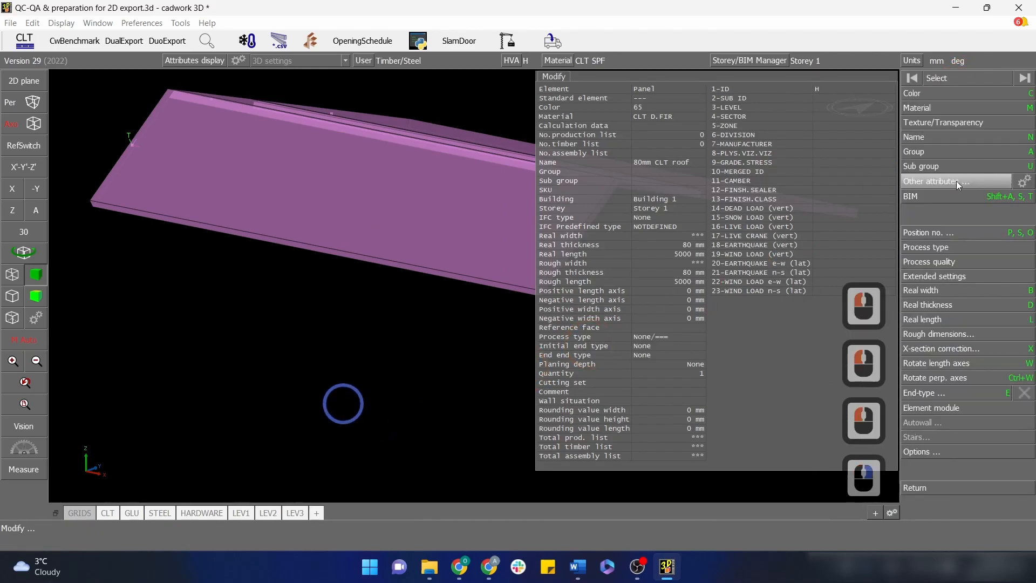
right_click(480, 356)
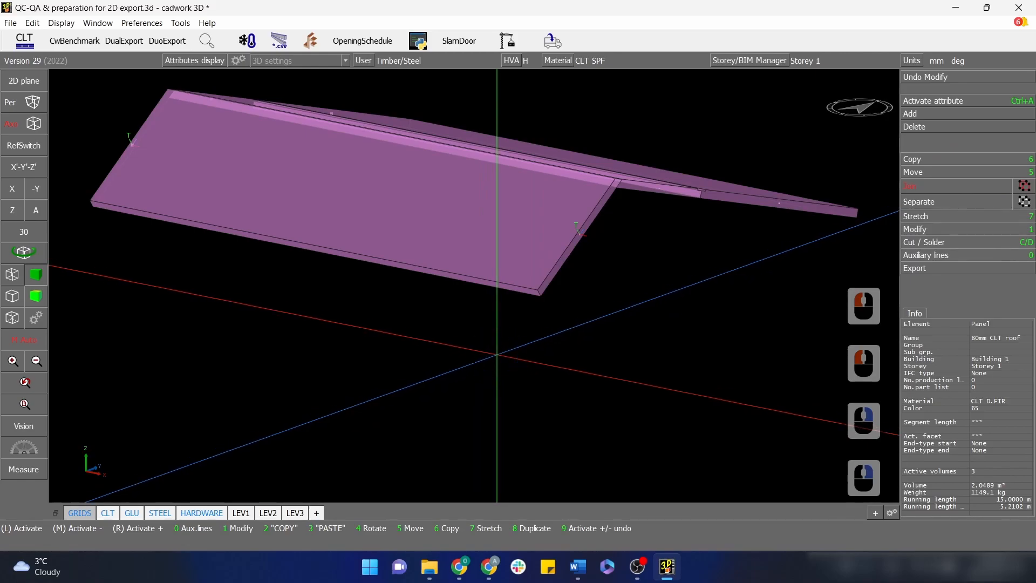
Display all container blocks, both column base 1 and knife plate, alongside the roof panels
key("t")
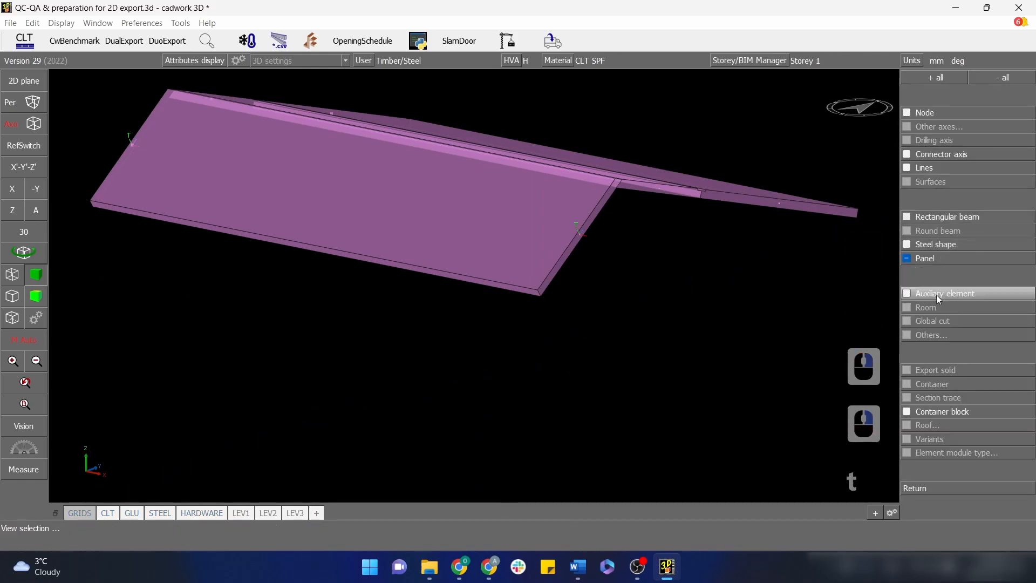
left_click(959, 413)
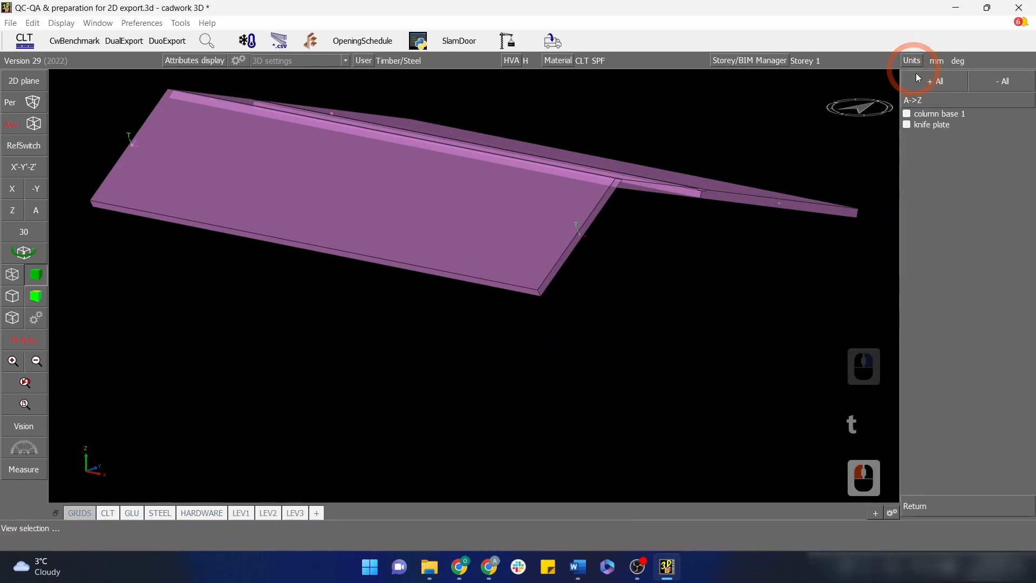
left_click(923, 87)
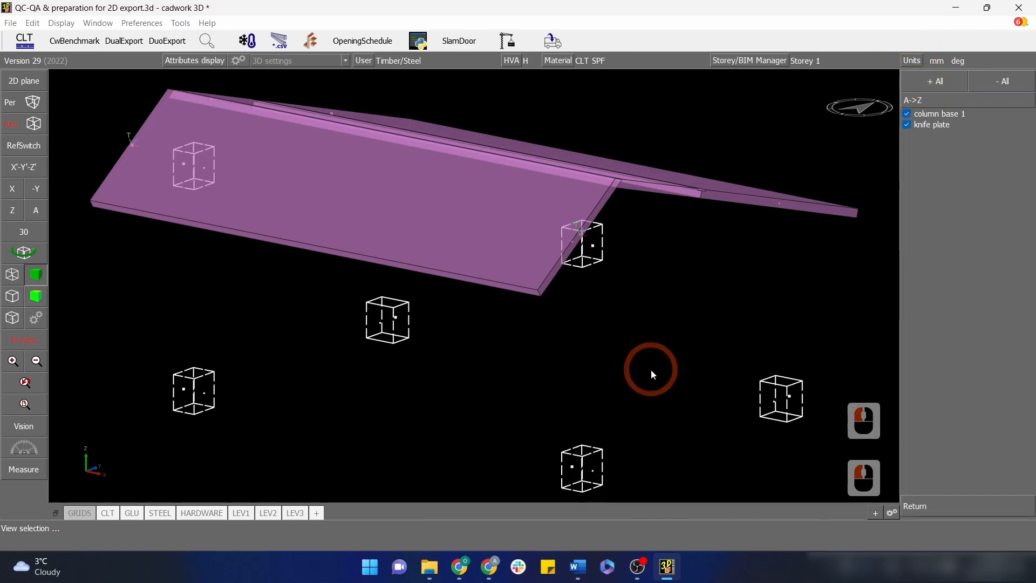
right_click(651, 369)
right_click(967, 410)
scroll(497, 370, "down", 3)
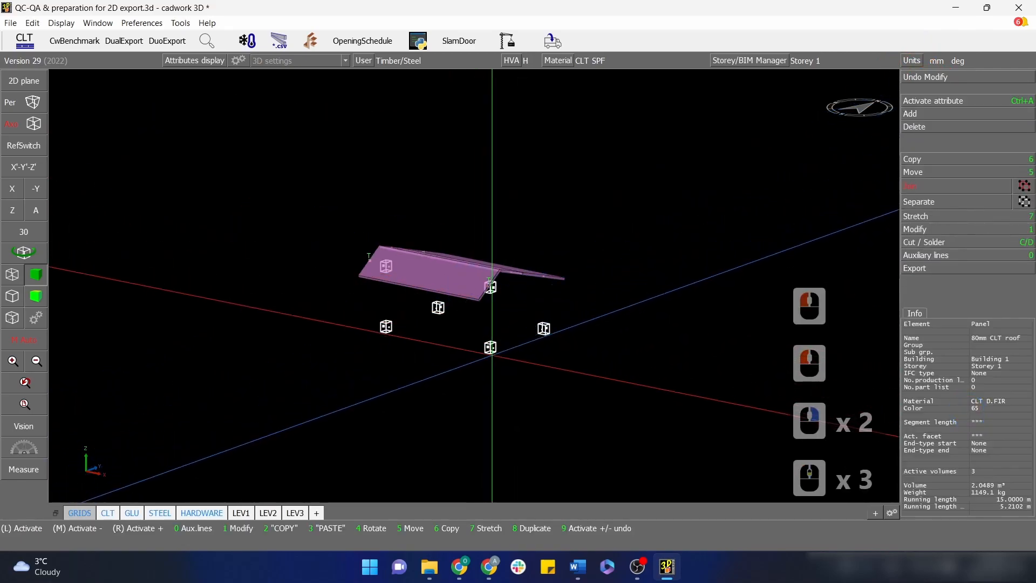
Activate all container blocks by their shared element type and redisplay the complete structure around them
left_click(491, 348)
key("ctrl+a")
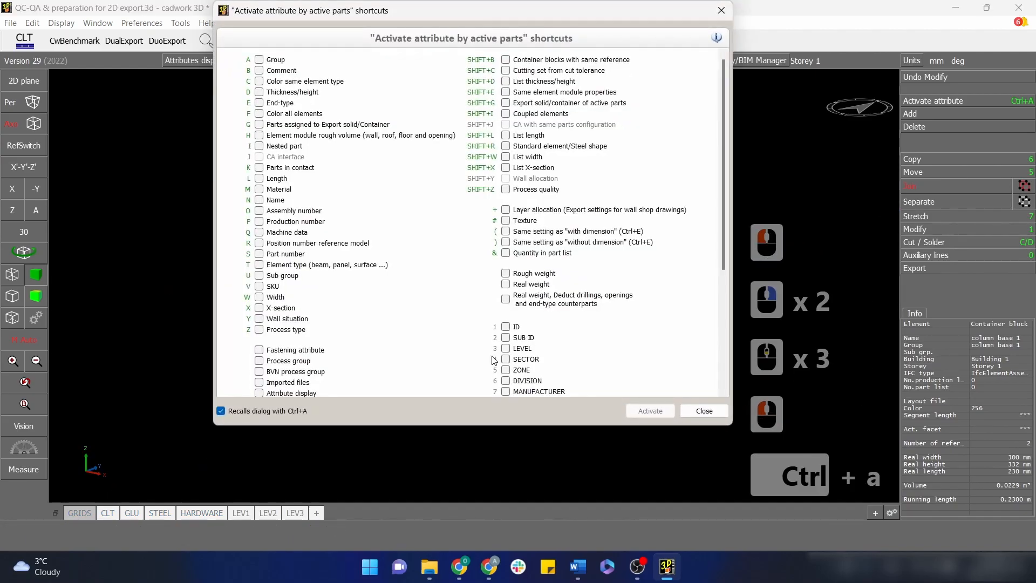
key("t")
key("j")
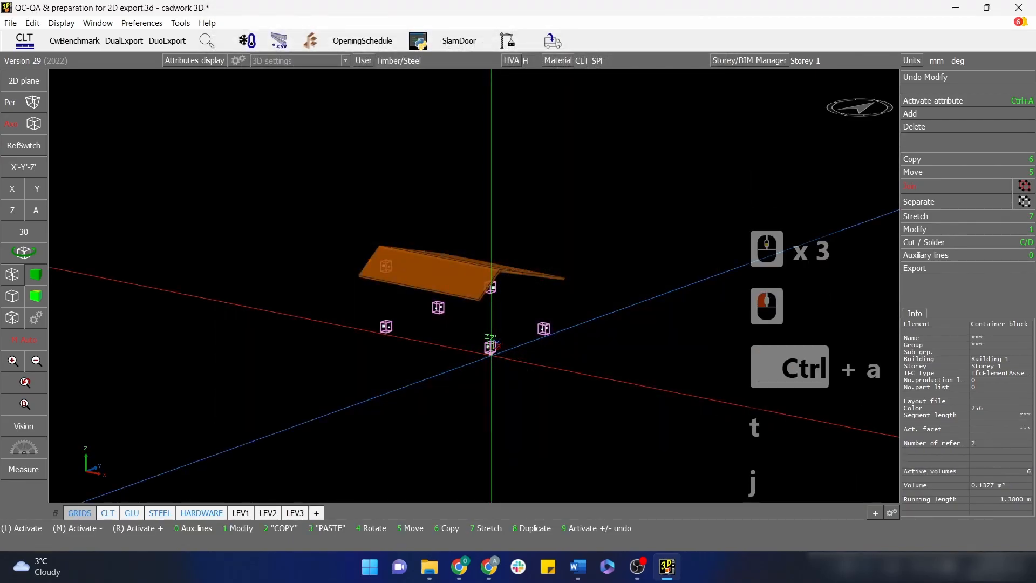
scroll(491, 351, "up", 5)
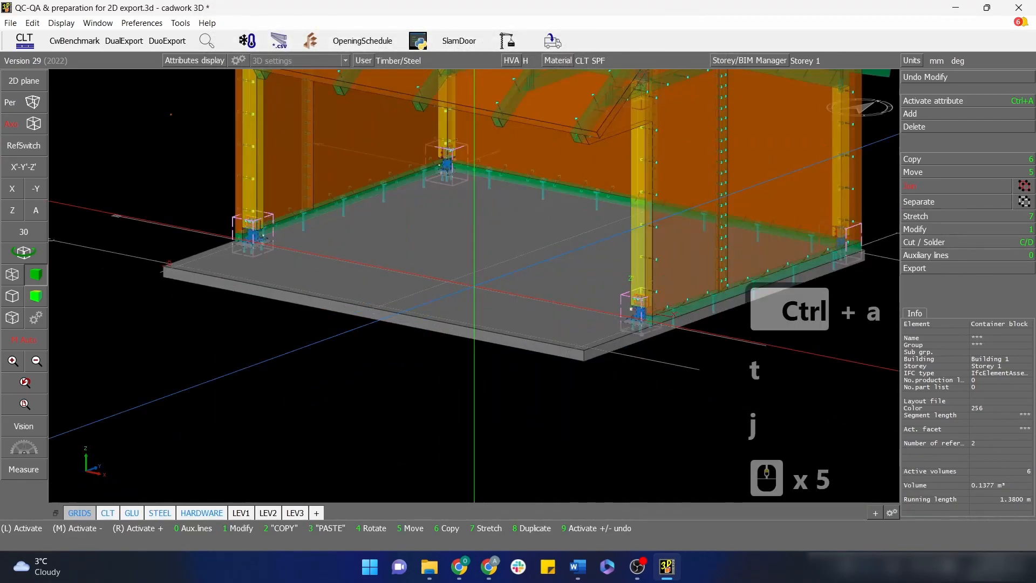
Set the 1-ID attribute of the active container blocks to S
key("1")
left_click(960, 103)
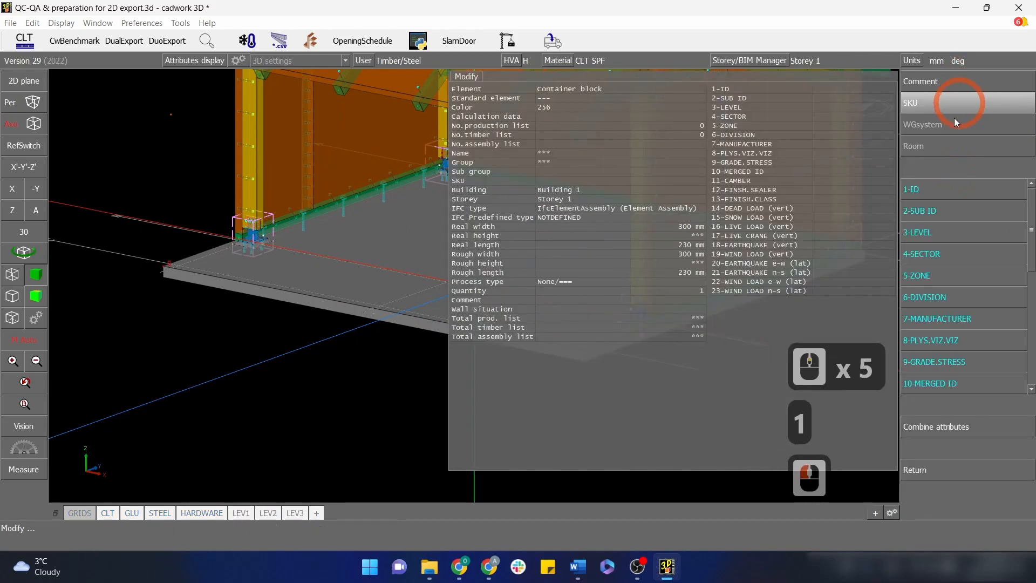
left_click(947, 186)
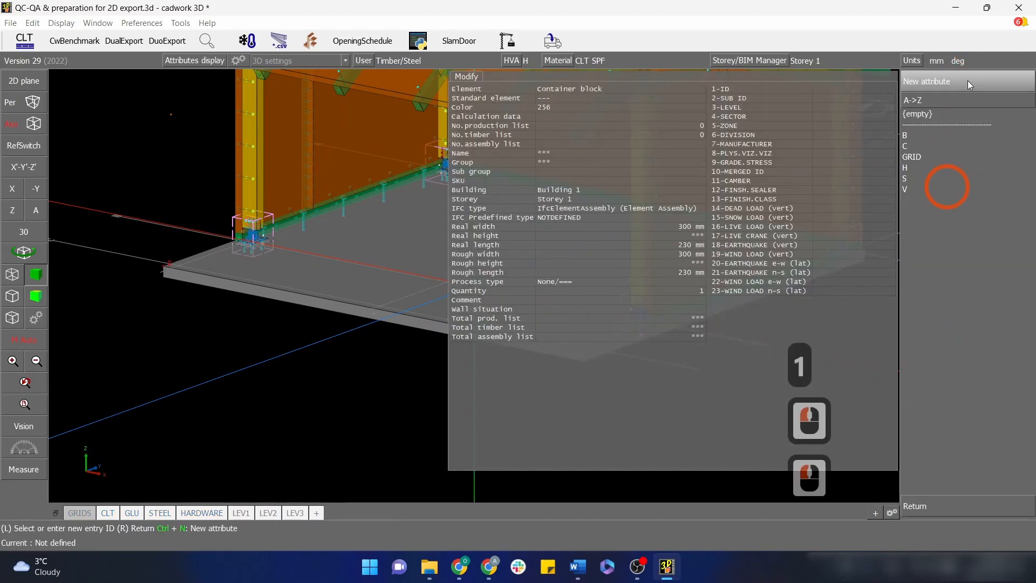
left_click(927, 179)
right_click(300, 447)
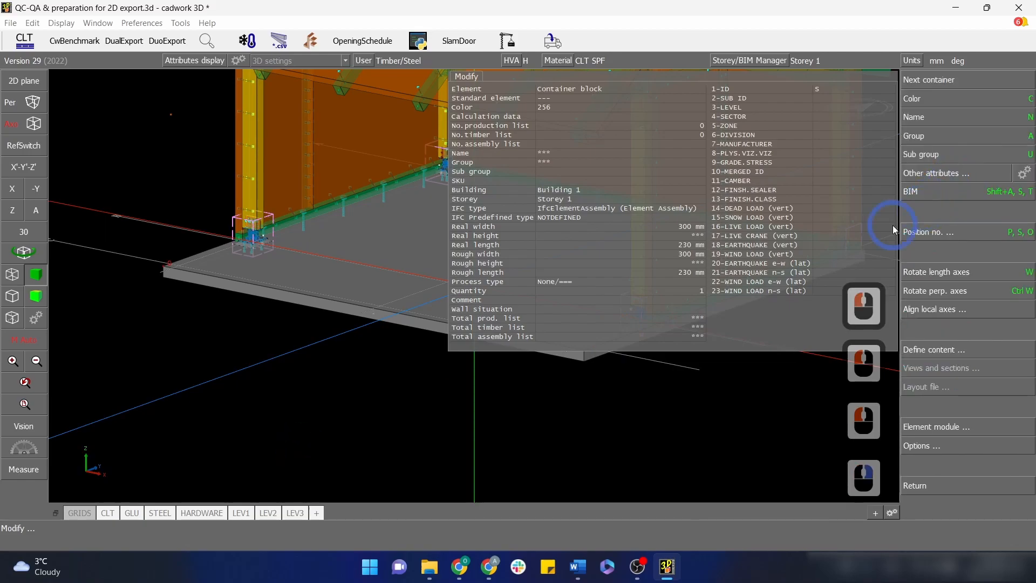
right_click(789, 384)
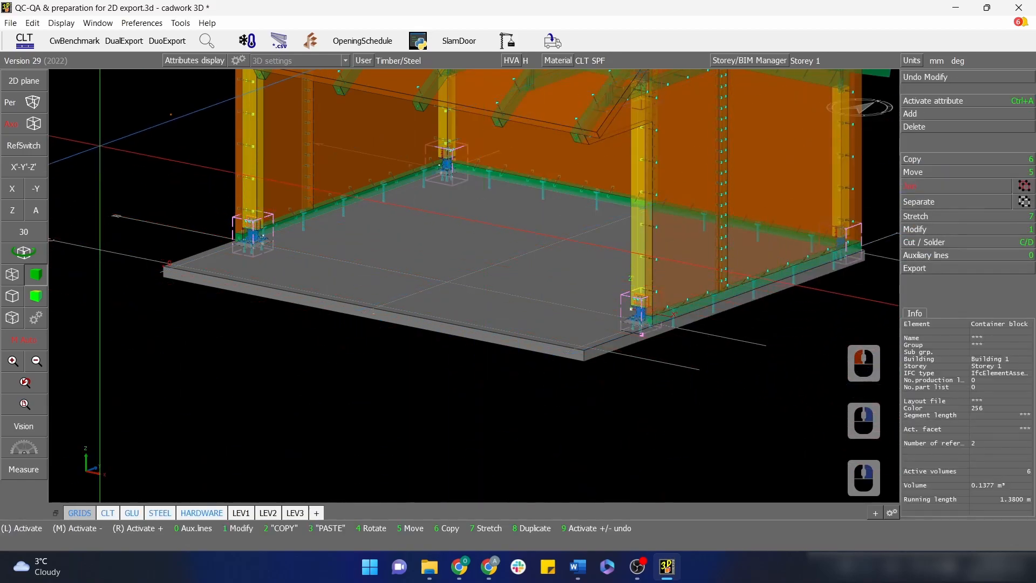
Activate all CLT wall and roof panels by their shared material and show only those panels
left_click(36, 211)
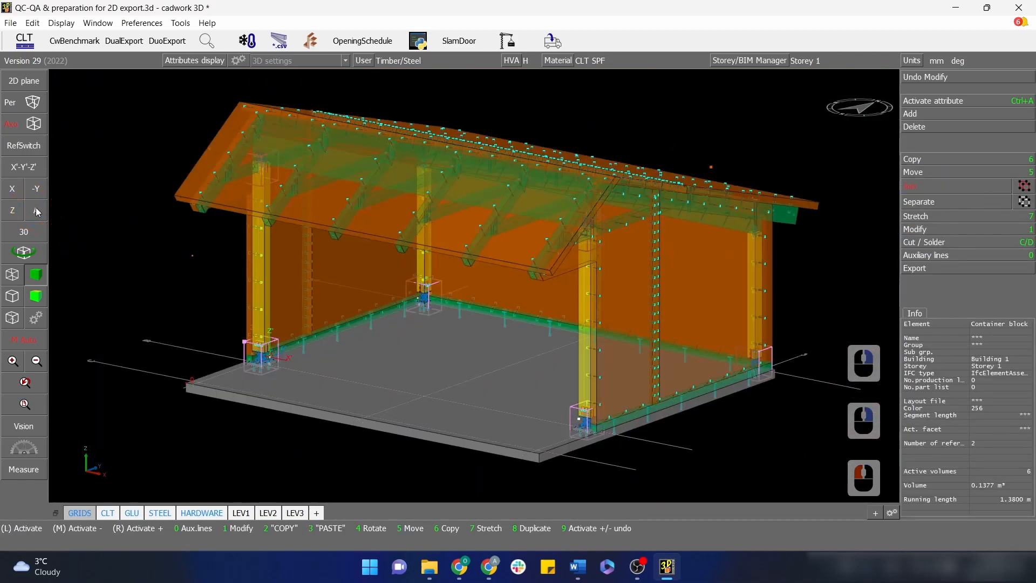
left_click(182, 193)
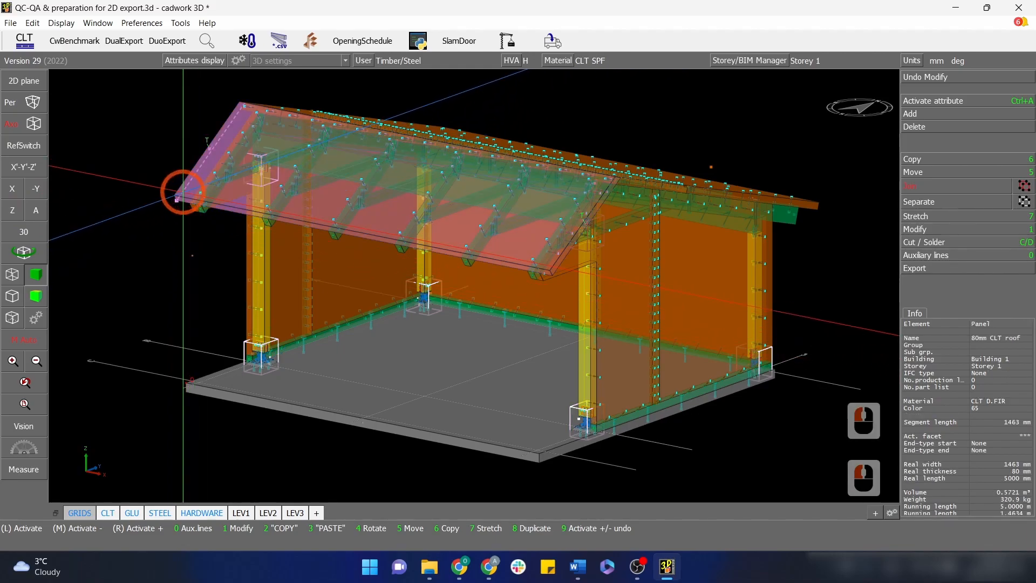
key("ctrl+a")
key("m")
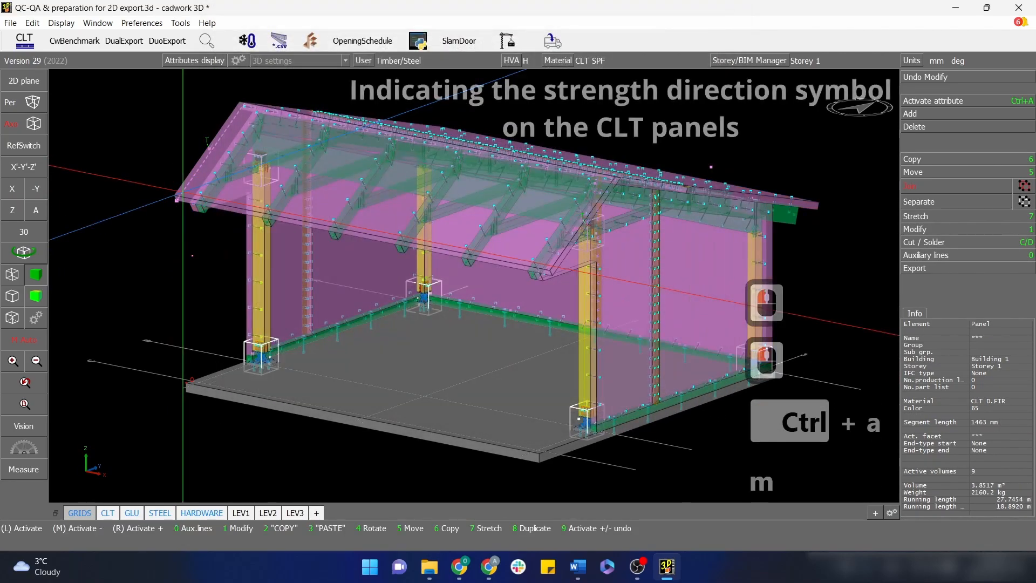
key("slash")
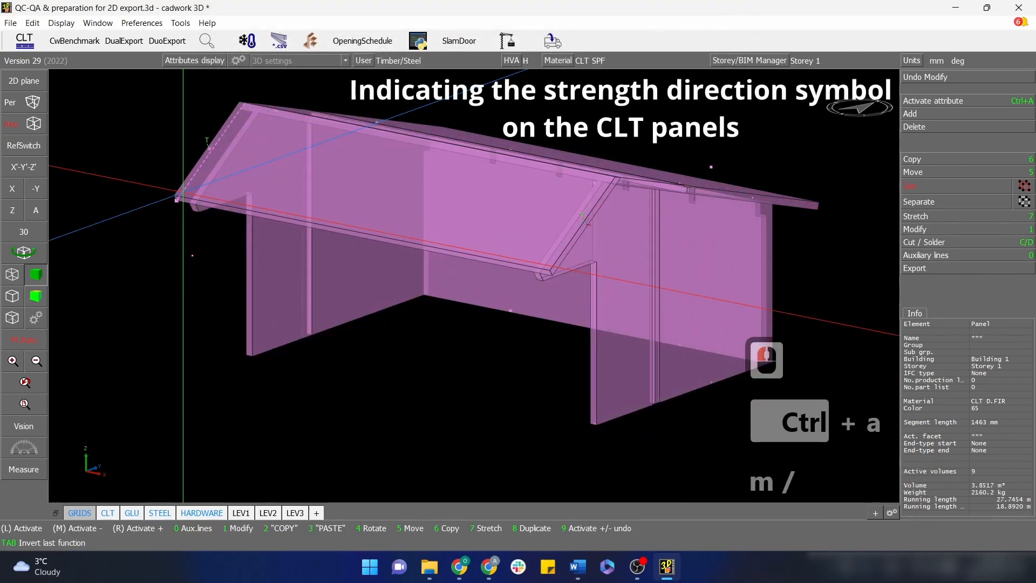
Add strength direction arrows to the active panels with the CadworkCLT tool and close it
left_click(24, 47)
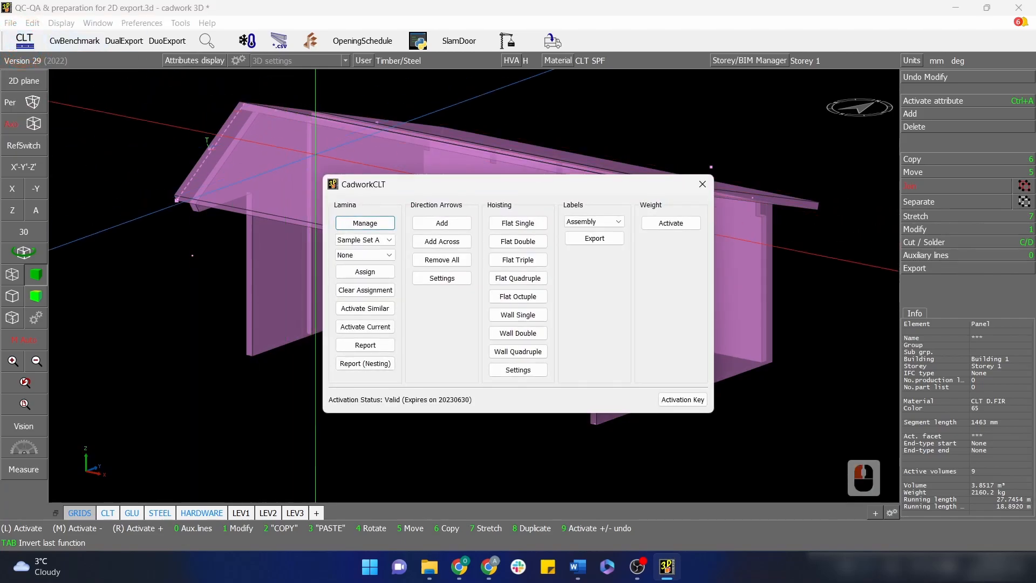
left_click(439, 226)
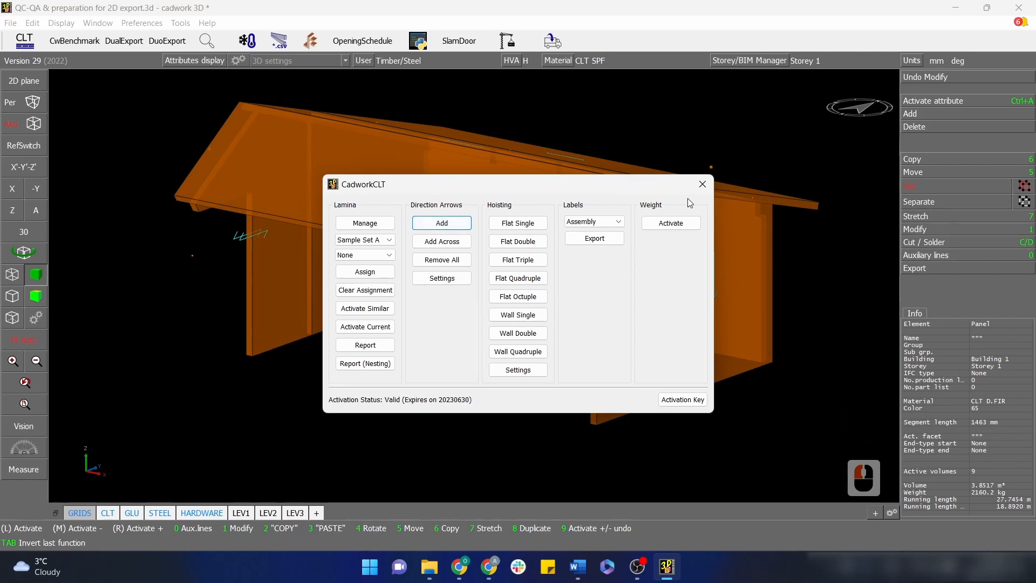
left_click(707, 189)
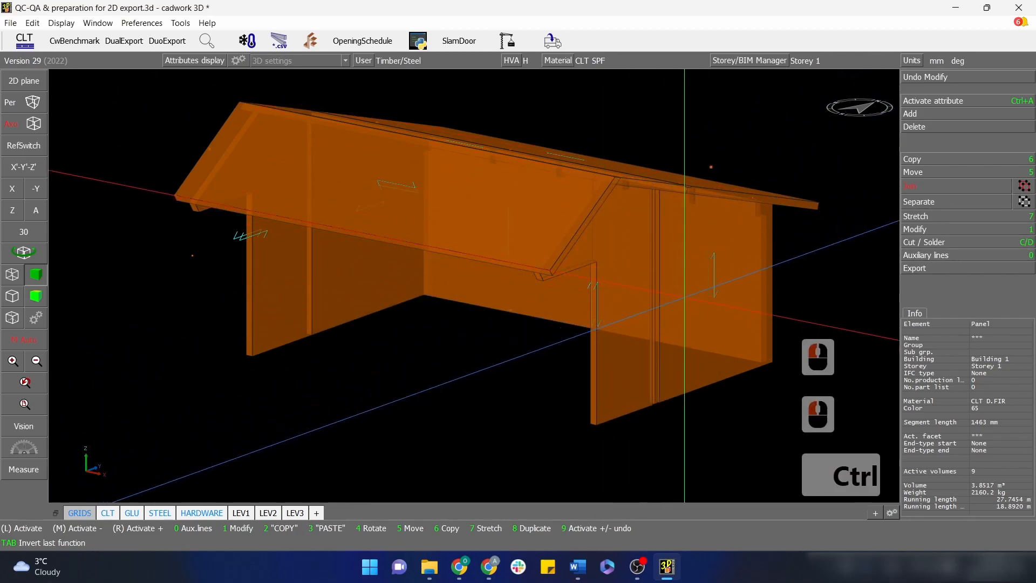
Delete the two horizontal strength direction arrows from the two adjoining gable-end CLT wall panels
middle_click_drag(685, 288, 464, 283, "ctrl")
left_click_drag(463, 284, 756, 321, "ctrl")
left_click_drag(645, 314, 670, 308, "ctrl")
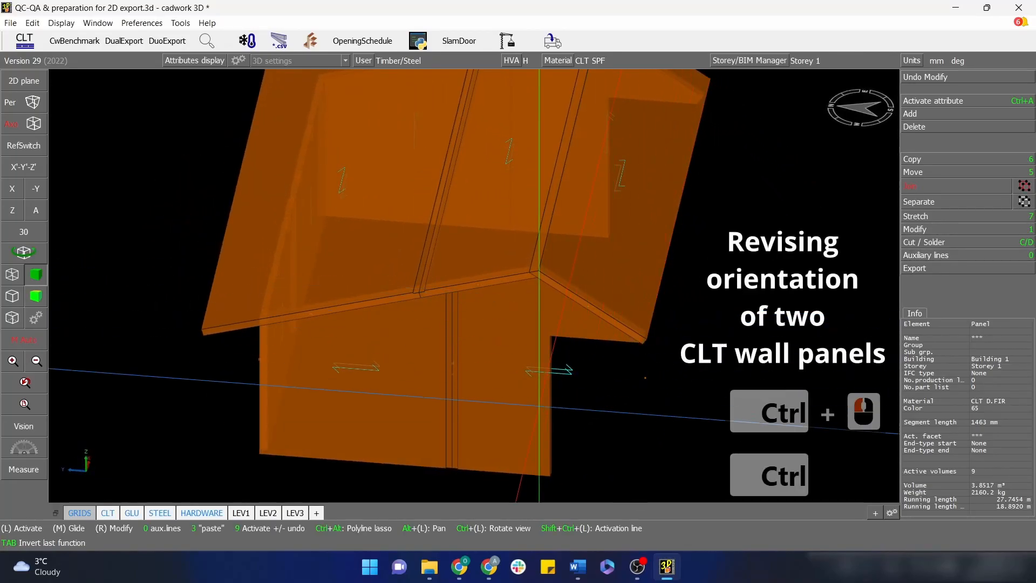
left_click(562, 371)
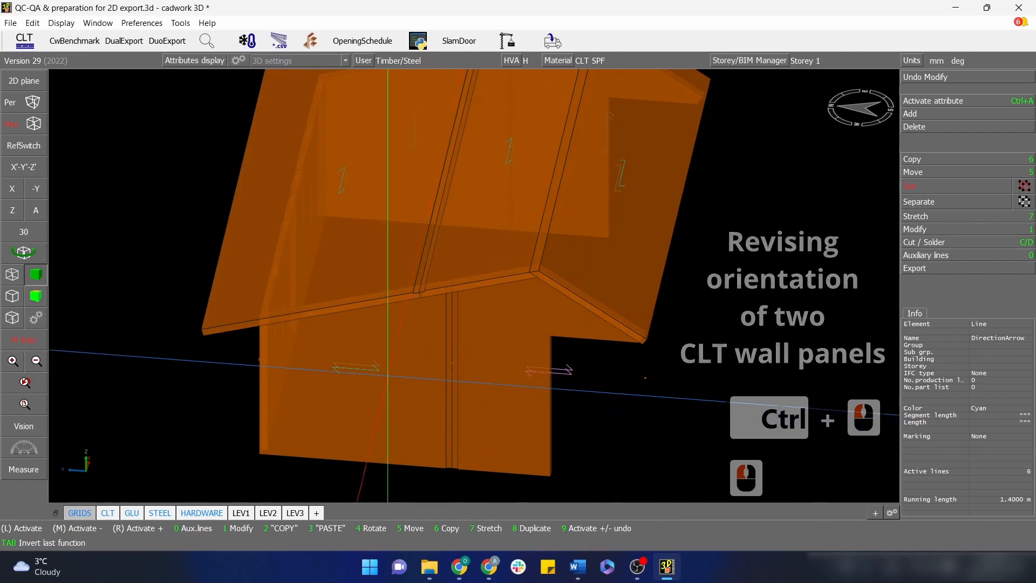
left_click_drag(317, 346, 425, 398)
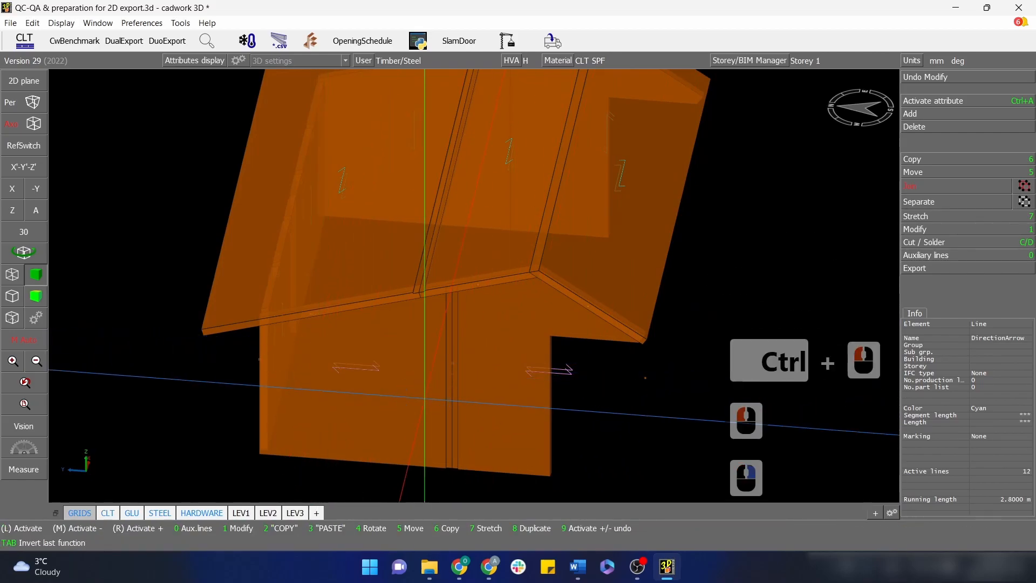
key("Delete")
Rotate the length axes of the notched gable-end CLT wall panel
left_click(450, 422)
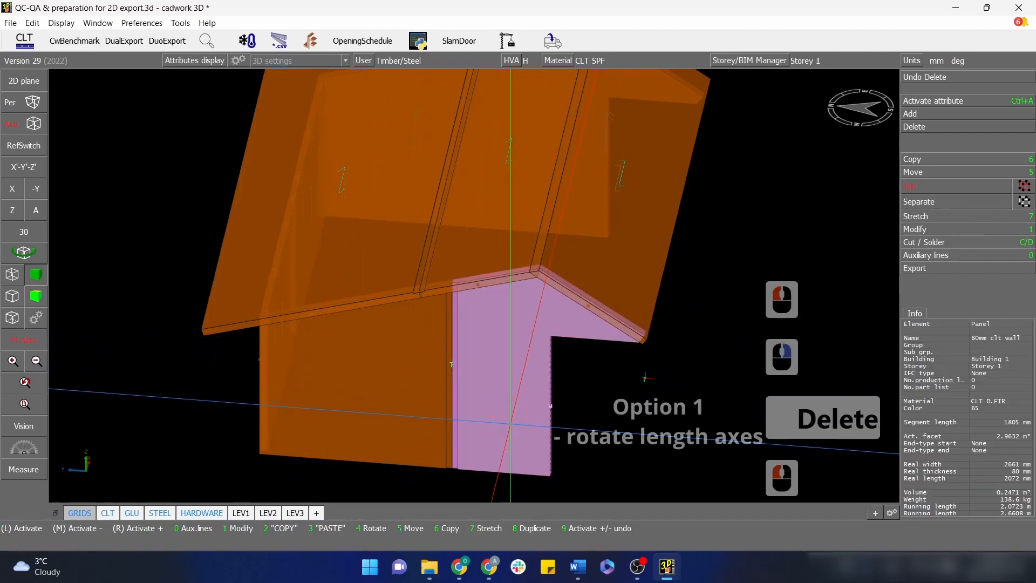
key("w")
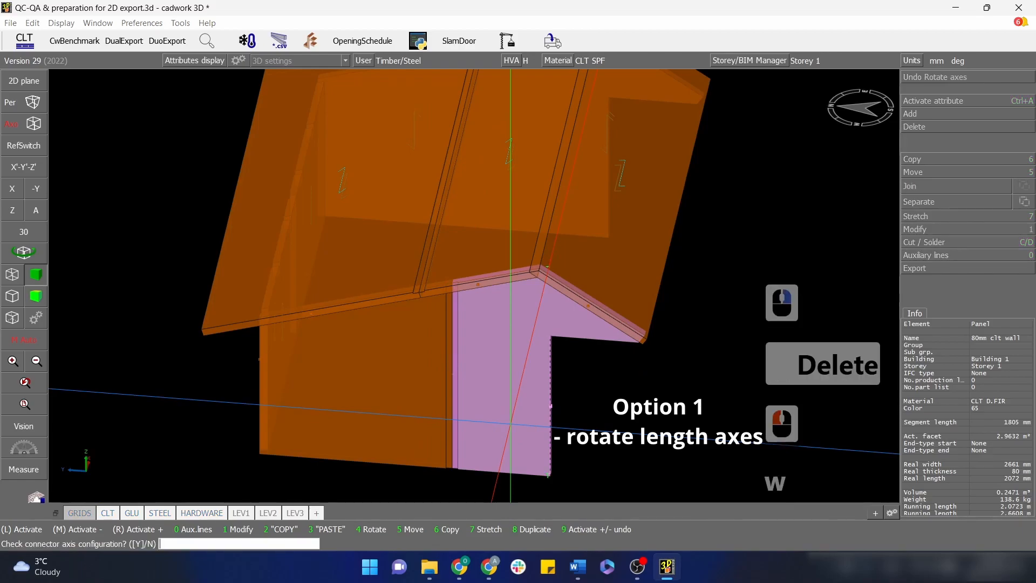
left_click(510, 424)
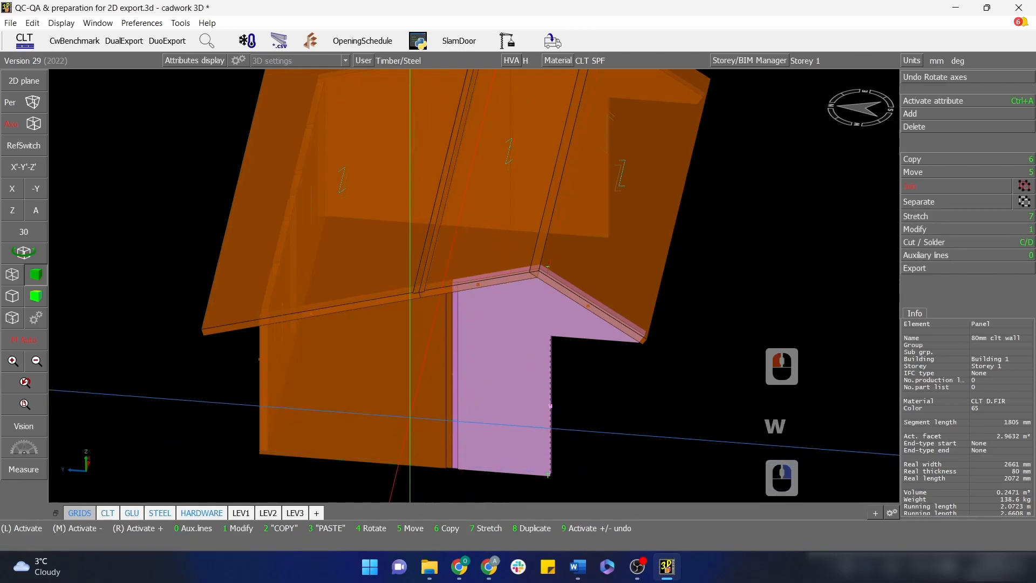
Update the system axes of the rectangular gable-end wall panel beside it so its length runs vertically
left_click(362, 418)
key("1")
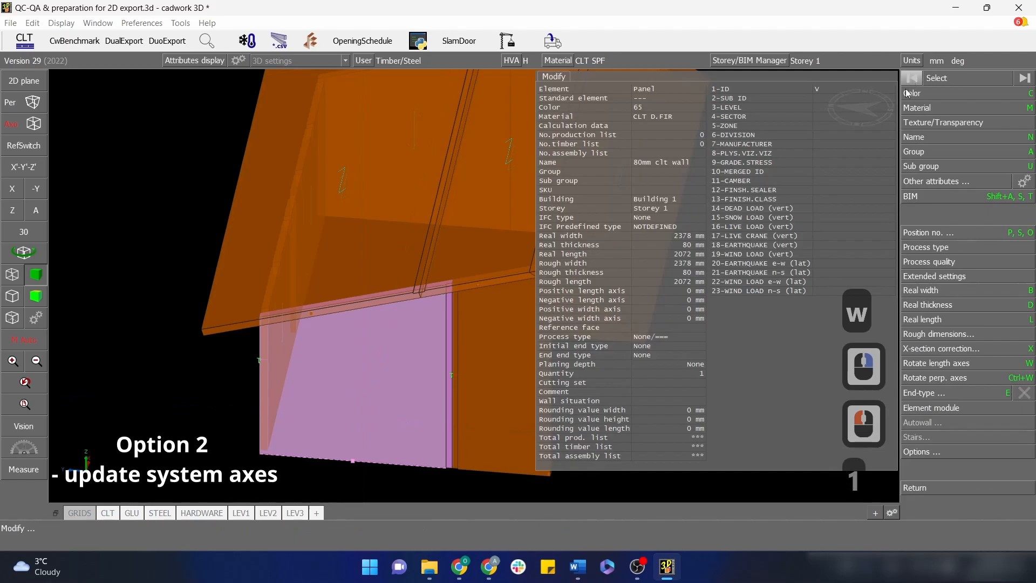
left_click(959, 451)
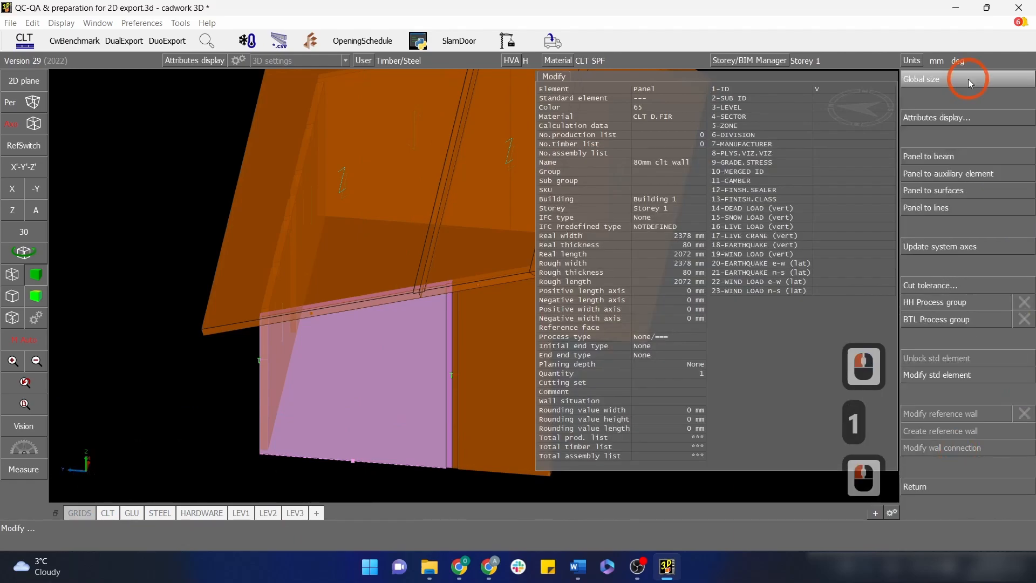
left_click(969, 244)
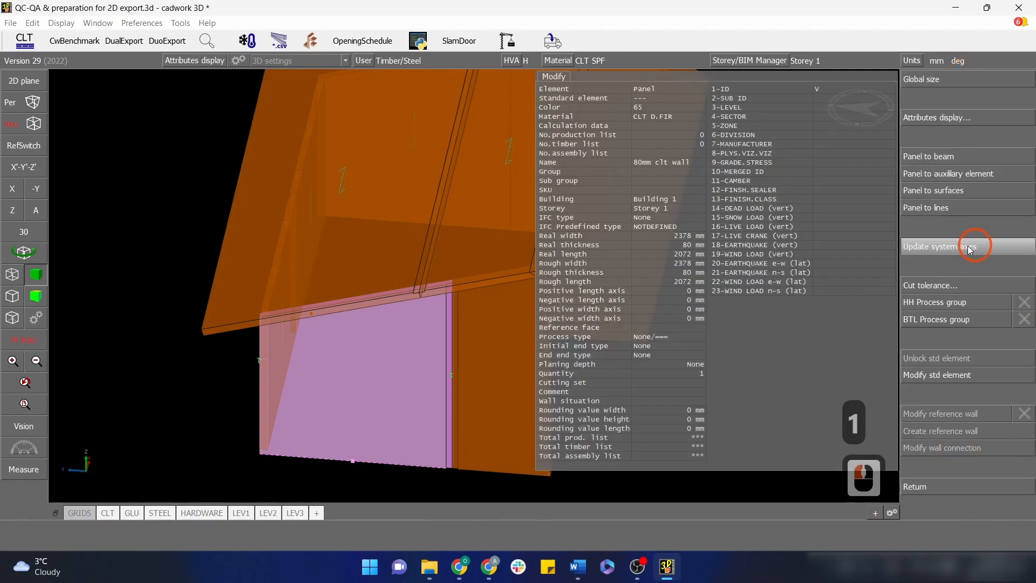
left_click(167, 403)
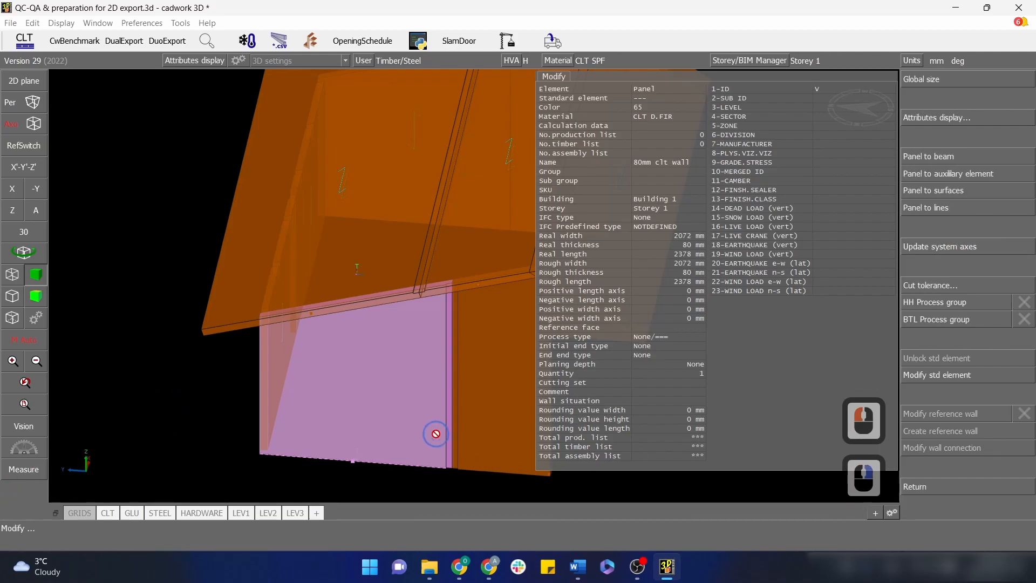
right_click(968, 434)
Activate both corrected gable-end wall panels and add new strength direction arrows with the CadworkCLT tool
right_click(365, 488)
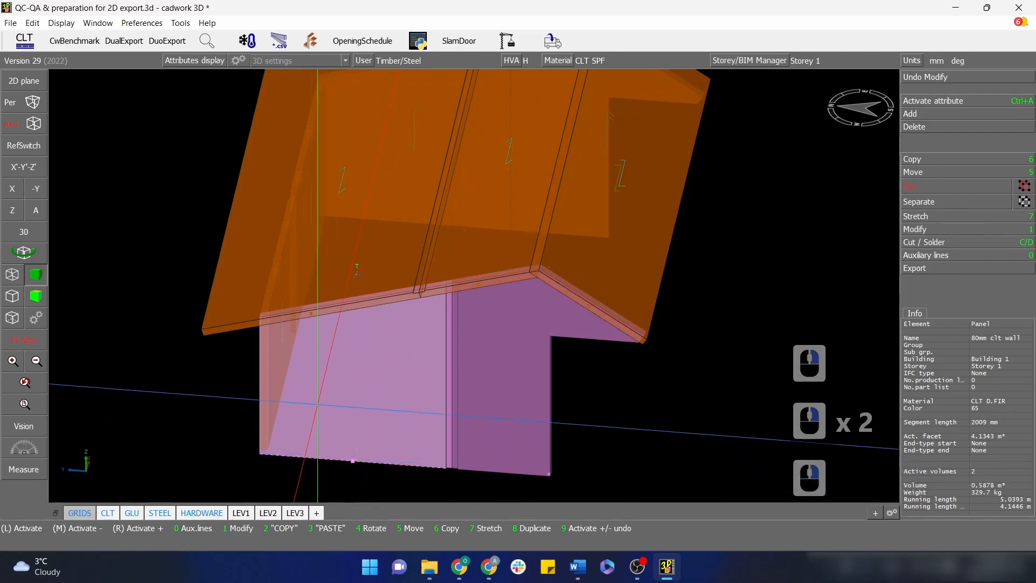
left_click(25, 40)
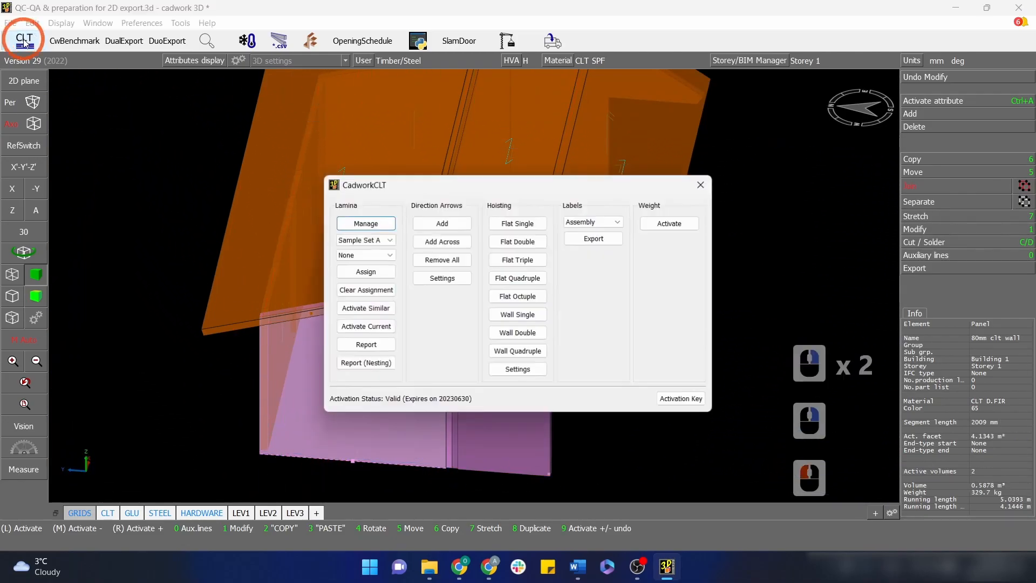
left_click(442, 224)
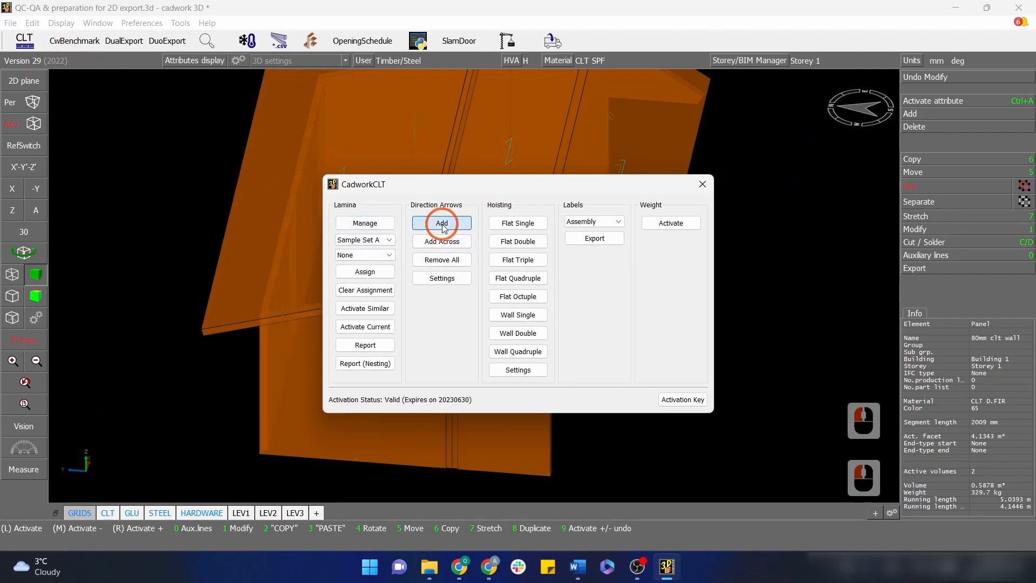
left_click(706, 184)
Centre the direction arrows at the notched gable wall's outer edge by moving them along Y, using the midpoint of the panel's bottom edge
middle_click_drag(758, 336, 466, 285, "ctrl")
left_click_drag(466, 285, 759, 334, "ctrl")
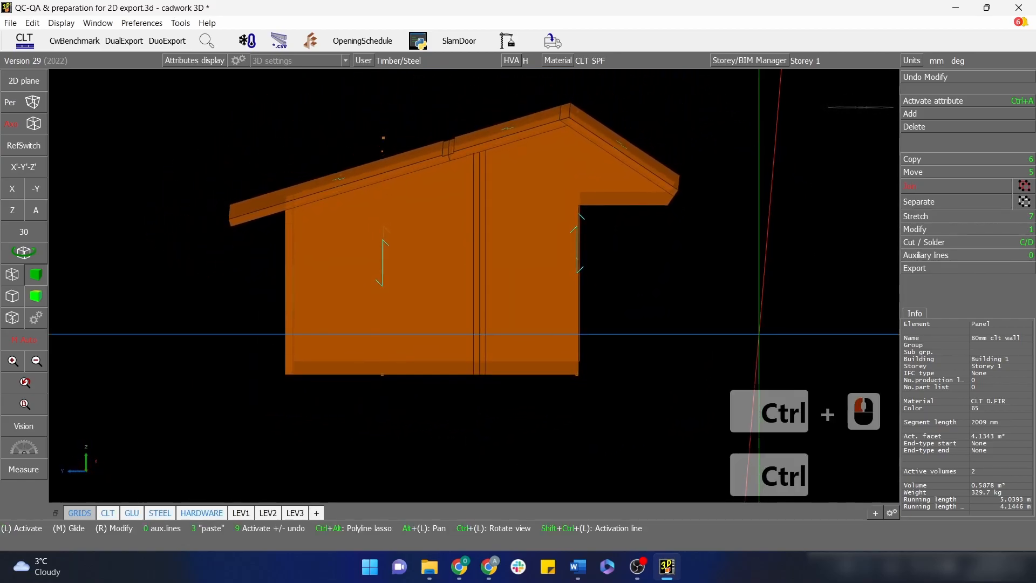
mouse_move(578, 275)
left_mouse_down()
mouse_move(641, 301)
mouse_move(536, 206)
mouse_move(618, 284)
left_mouse_up()
key("5")
key("y")
key("m")
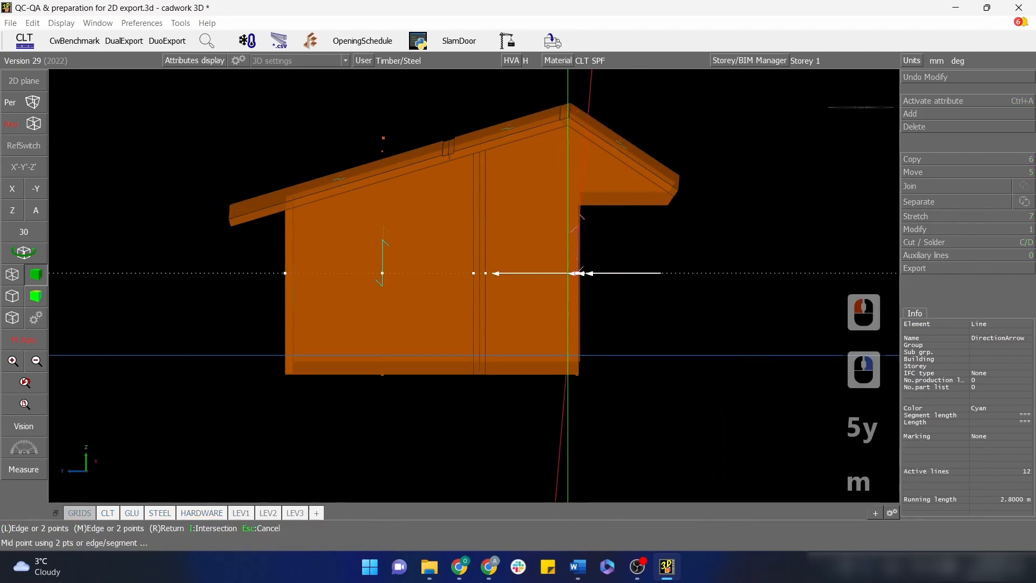
left_click_drag(579, 374, 494, 377)
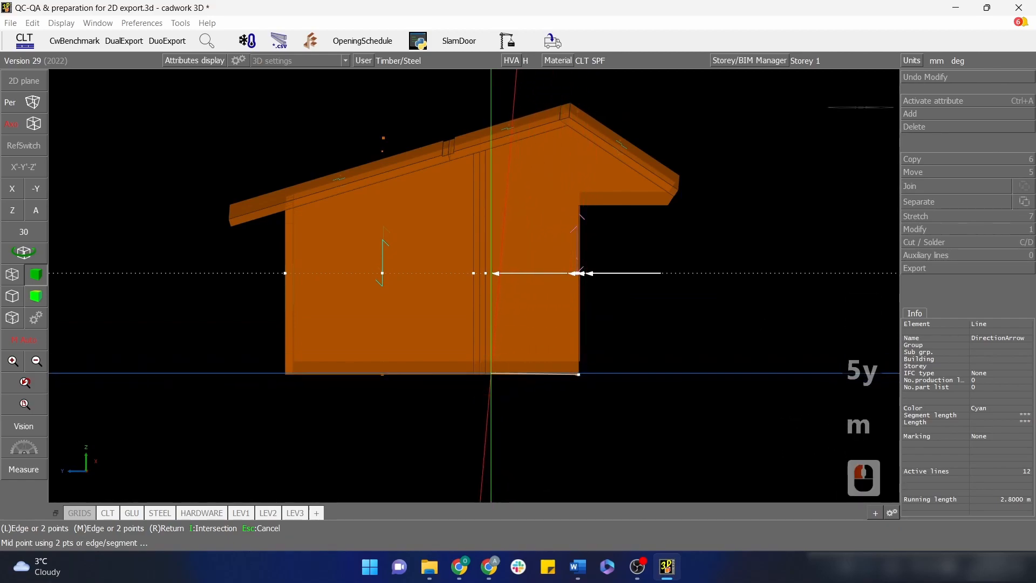
left_click(493, 375)
key("Escape")
Turn on the display of the panel visible side for the CLT panels
middle_click_drag(462, 289, 471, 330, "ctrl")
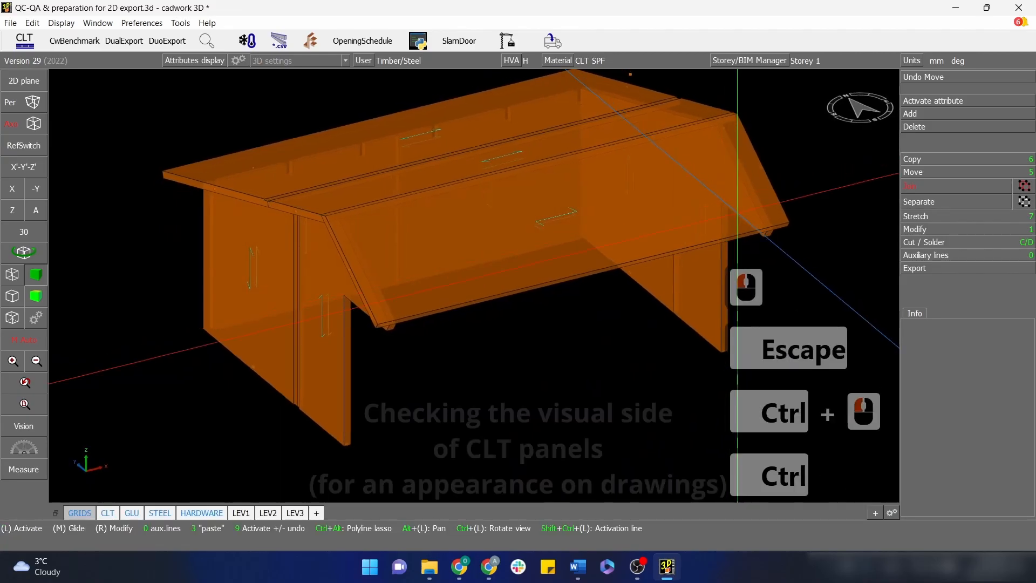
left_click(24, 427)
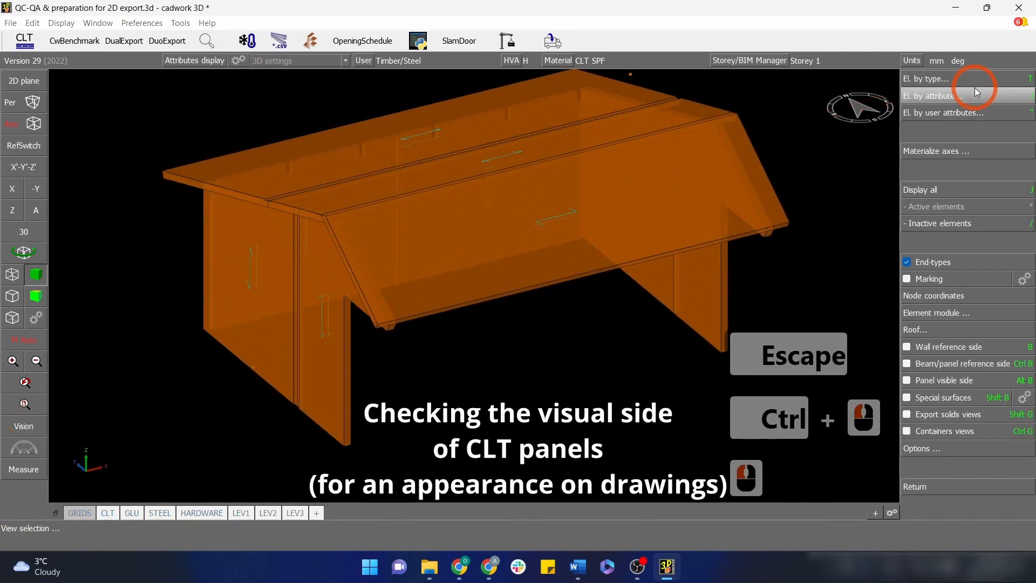
left_click(946, 380)
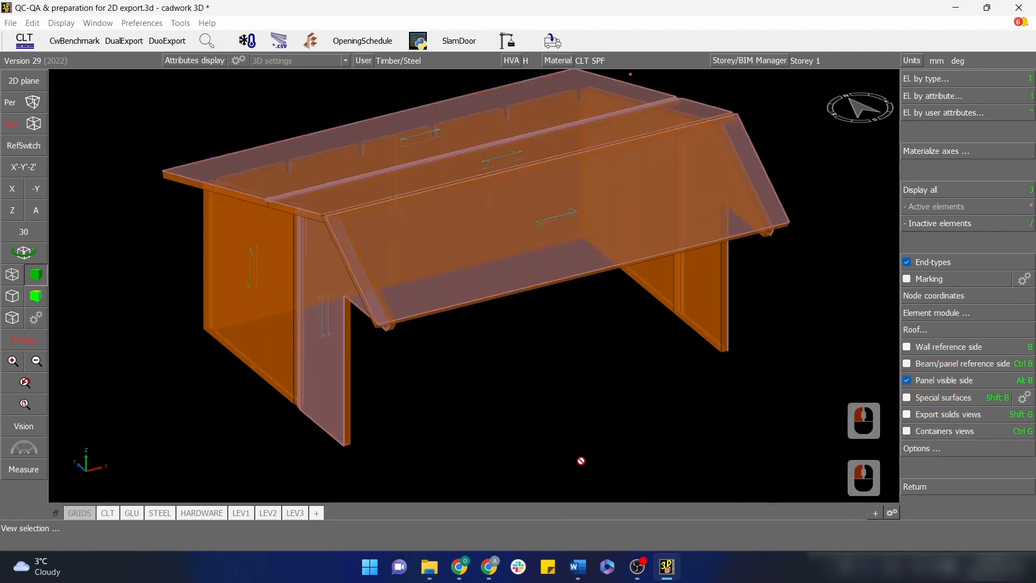
right_click(570, 433)
Rotate the perpendicular axes of the rectangular gable-end wall panel so its visible side faces outward
mouse_move(477, 282)
left_mouse_down("ctrl")
mouse_move(456, 292)
mouse_move(494, 273)
left_mouse_up("ctrl")
left_click_drag(586, 82, 585, 102, "ctrl")
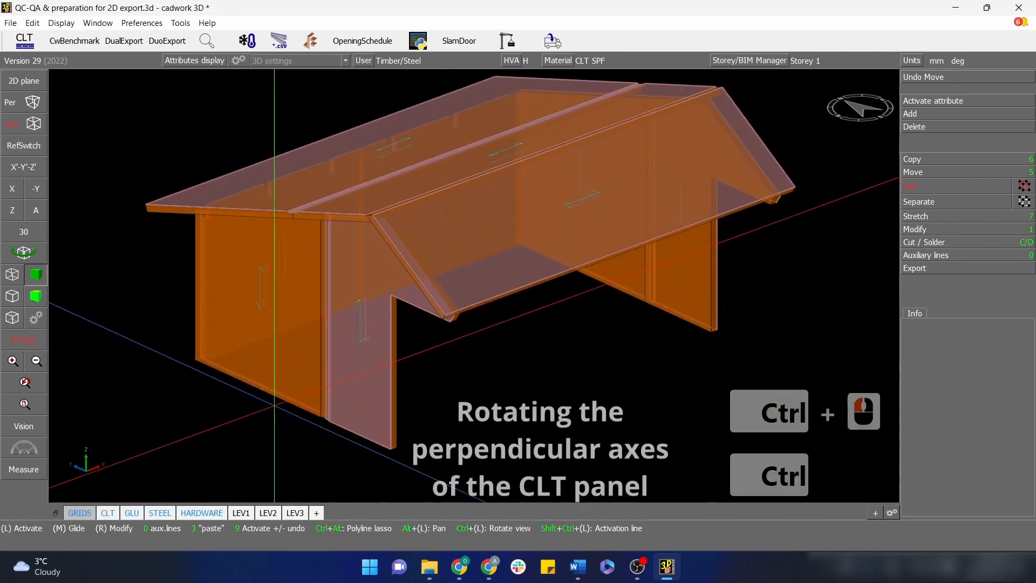
left_click(264, 384)
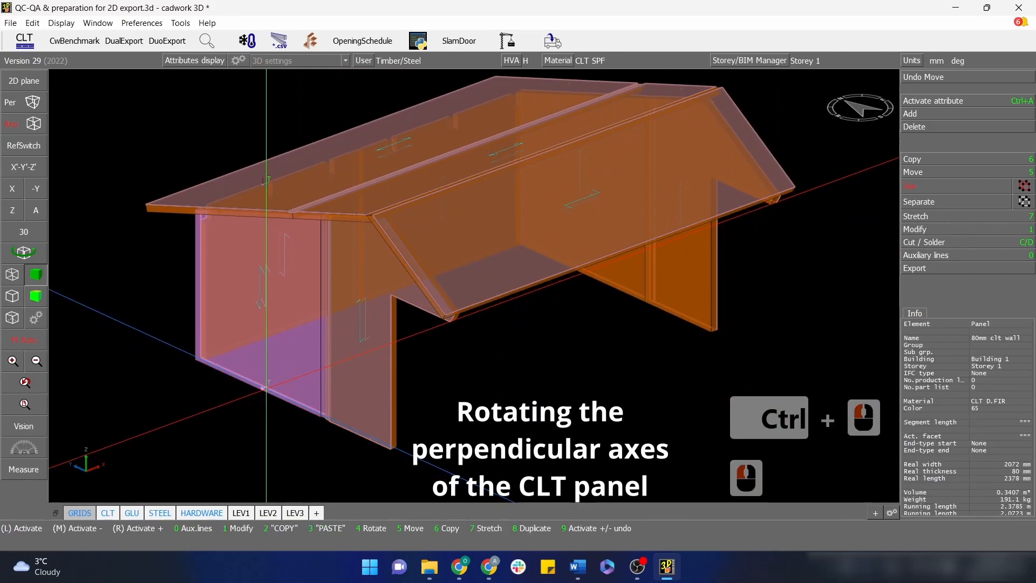
key("ctrl+w")
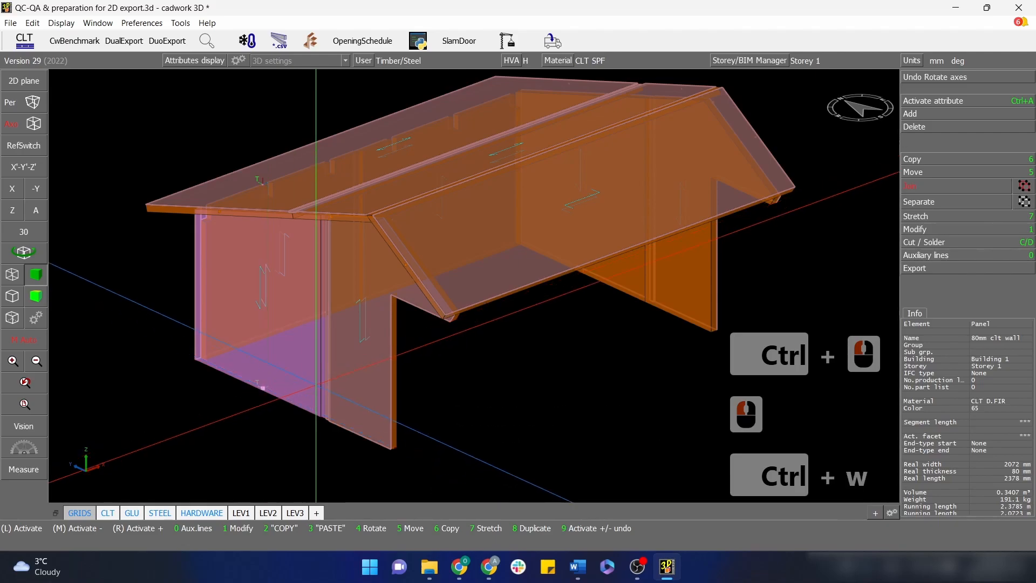
key("ctrl+w")
left_click(515, 425)
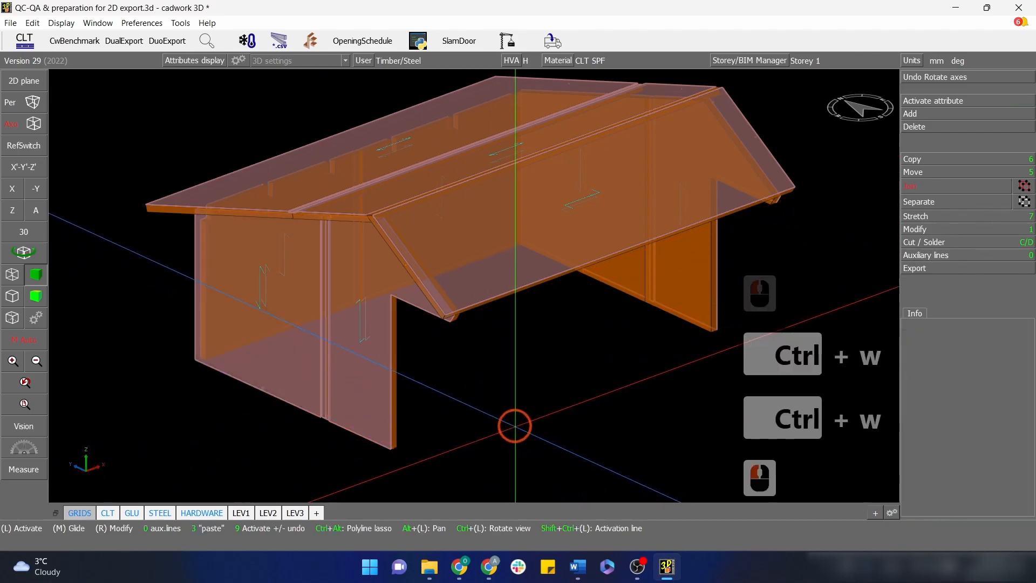
Check the visible sides from the rear, redisplay all elements and return to the axonometric view
left_click_drag(515, 426, 625, 388, "ctrl")
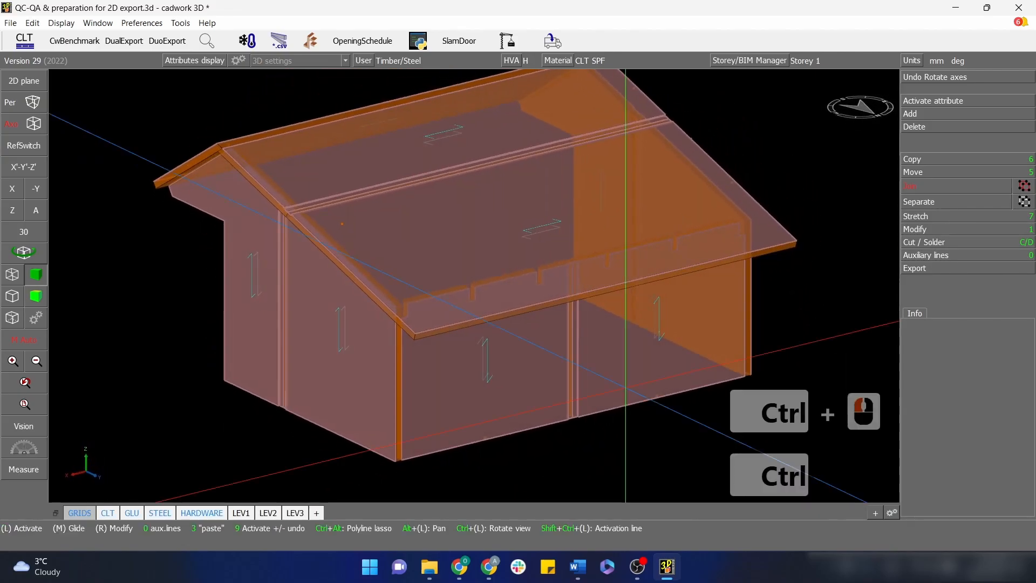
key("j")
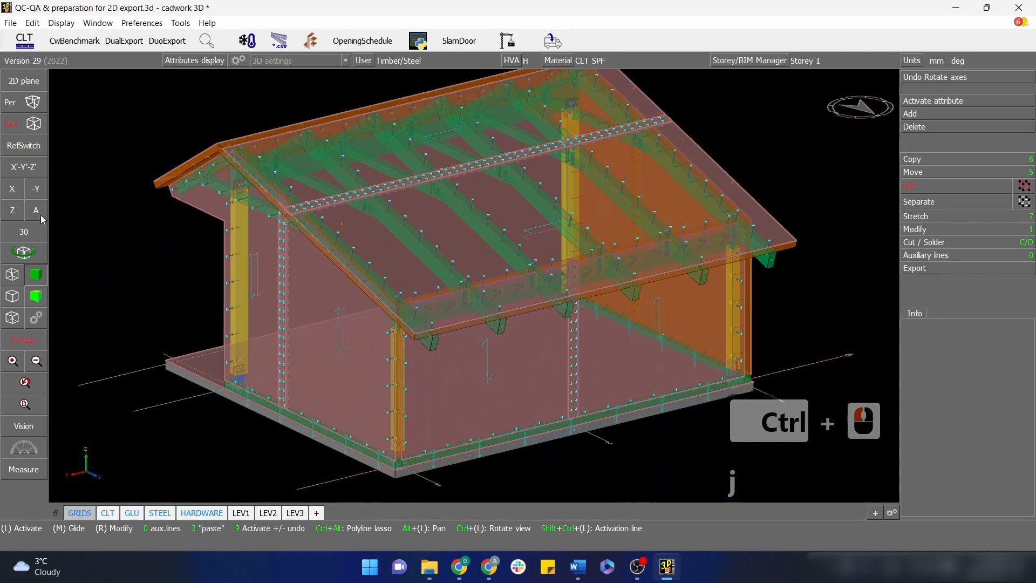
left_click(30, 218)
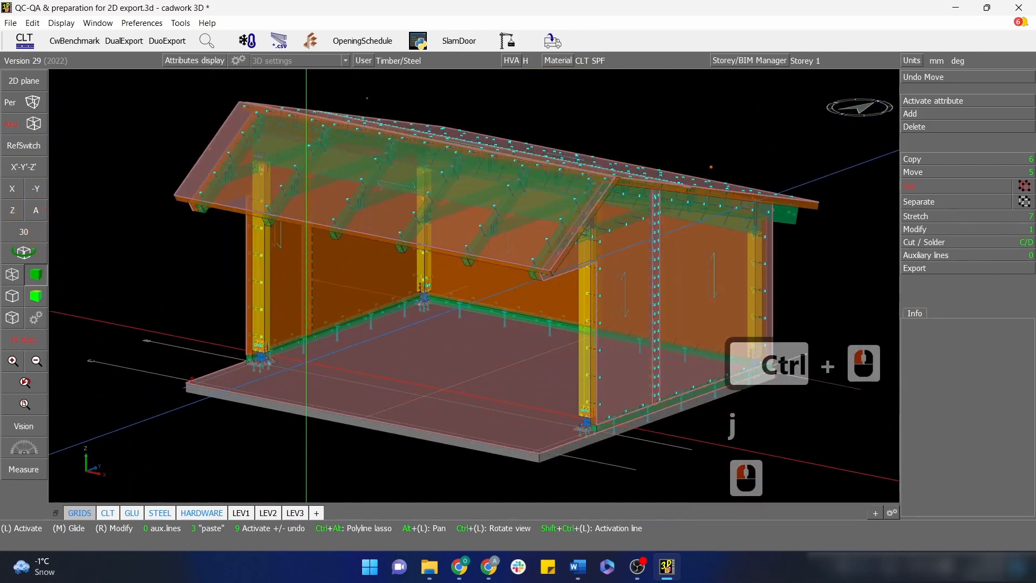
Activate all connector axes by the element type of a sill anchor and show only those axes
left_click(301, 356)
key("ctrl+a")
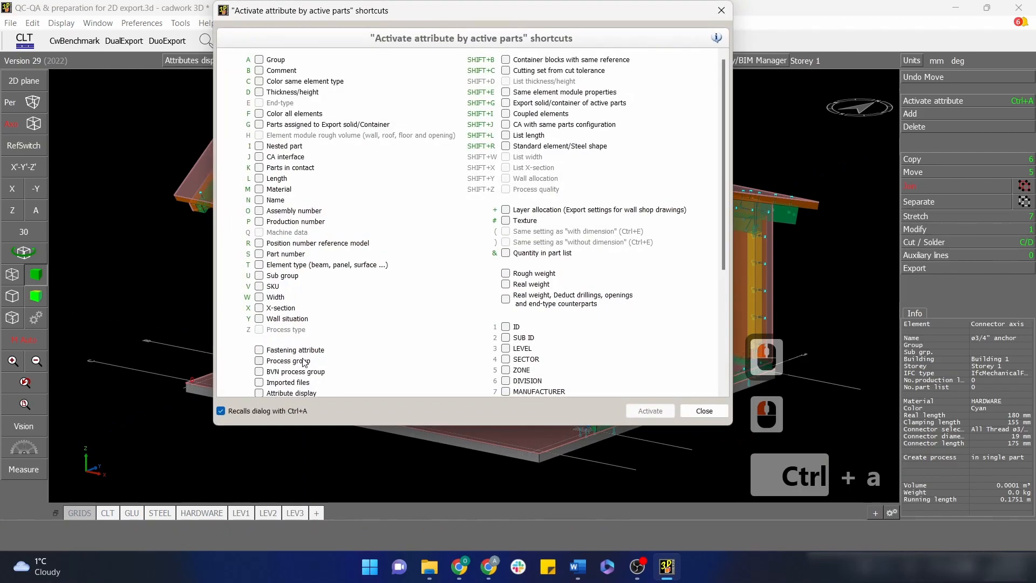
left_click(260, 265)
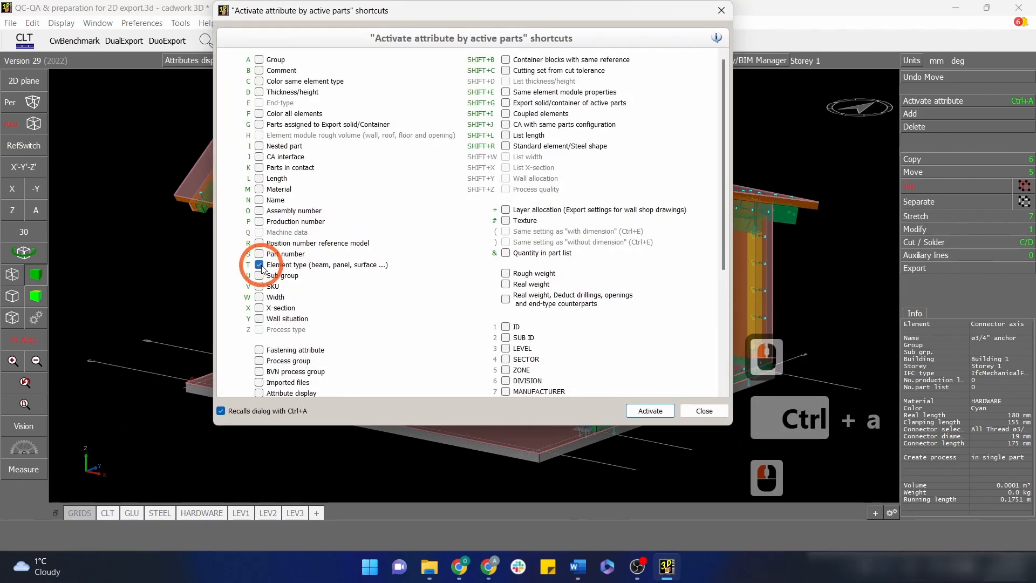
left_click(667, 413)
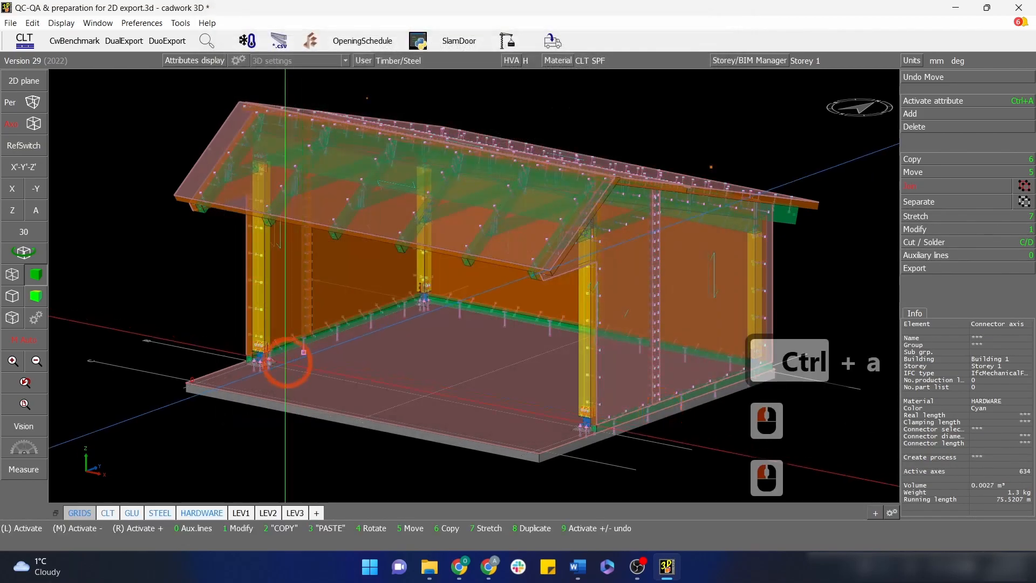
key("slash")
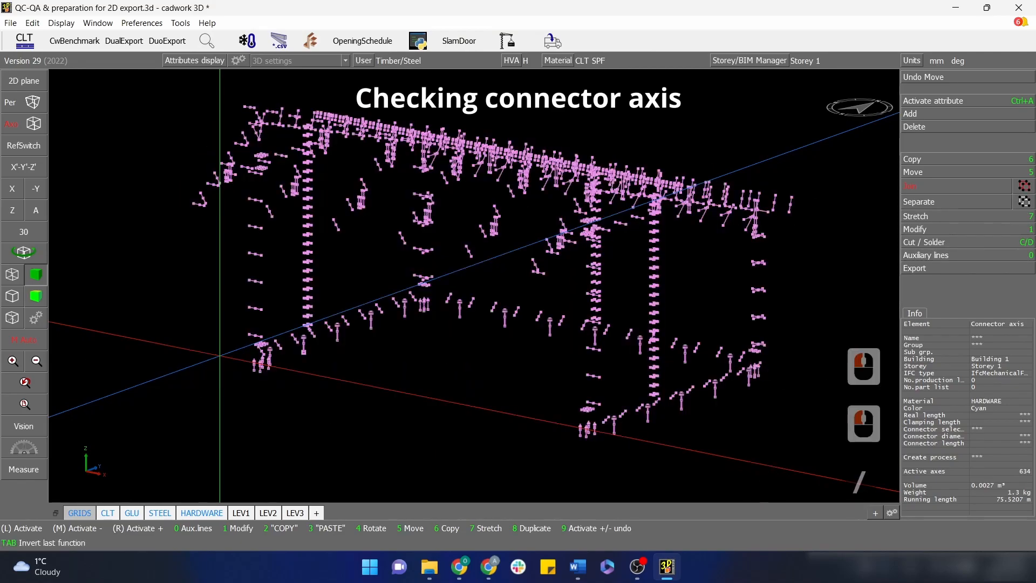
Run the connector axis check on the active axes, isolate the axes that need updating and clear the activation
left_click(180, 23)
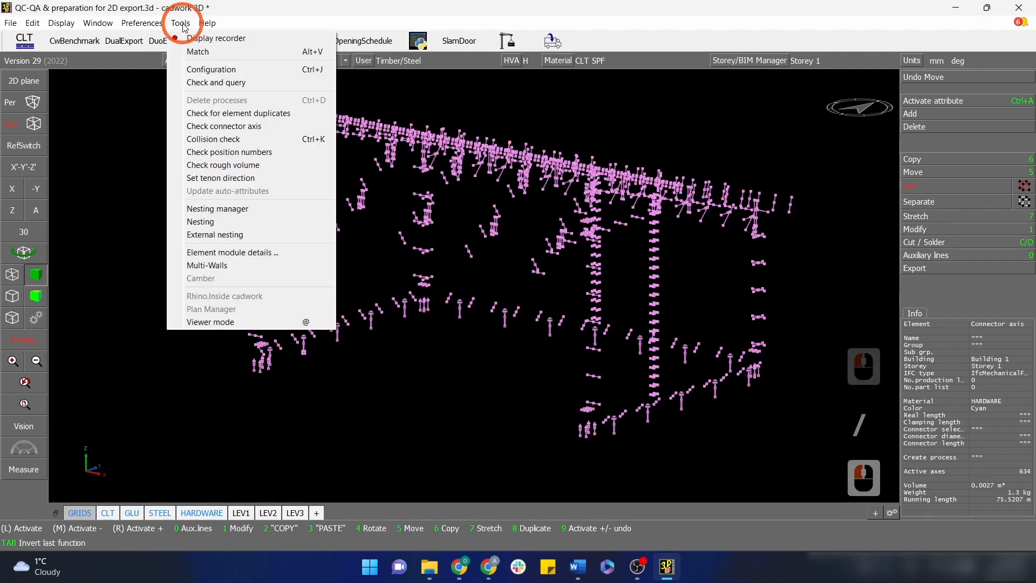
left_click(208, 128)
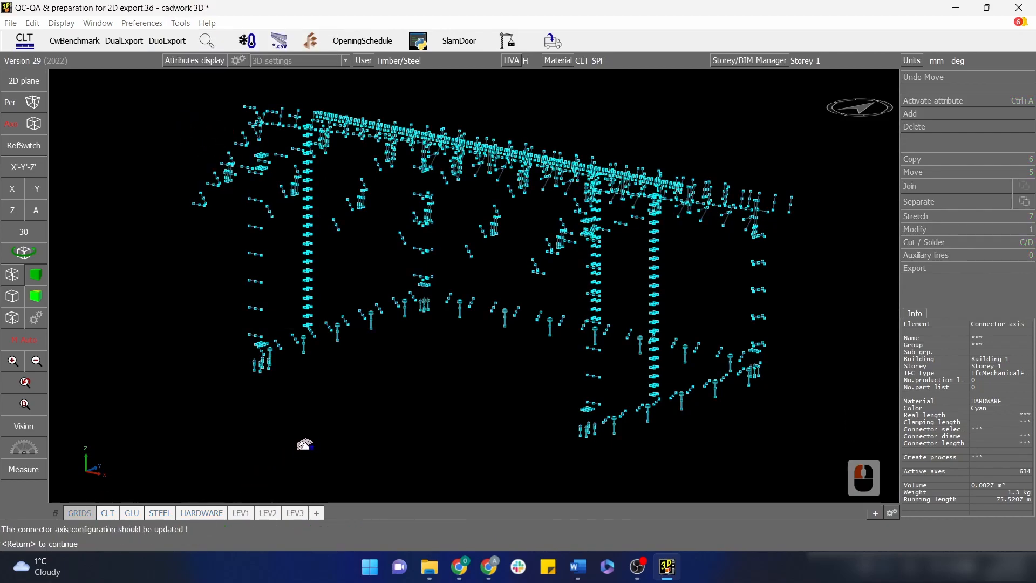
key("Return")
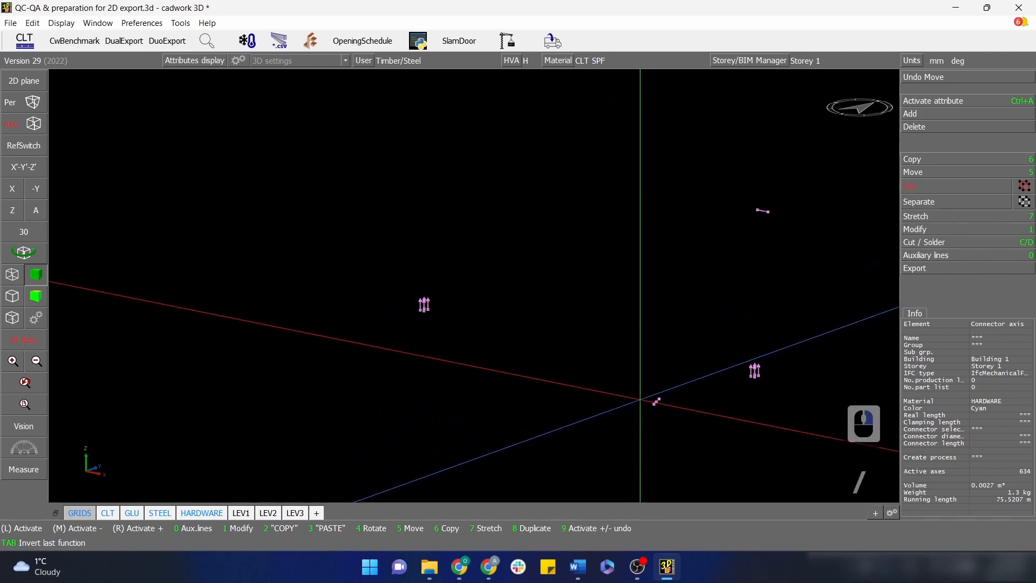
key("Escape")
Regenerate the connector axis configuration of the selected column base anchor rods and apply it to the corresponding axes in the container blocks
left_click(755, 371)
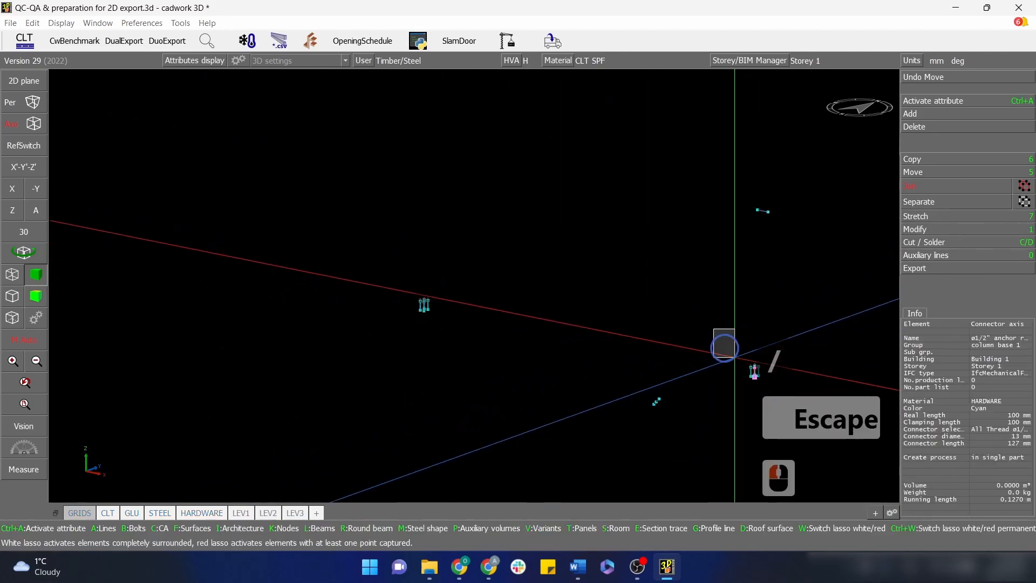
key("1")
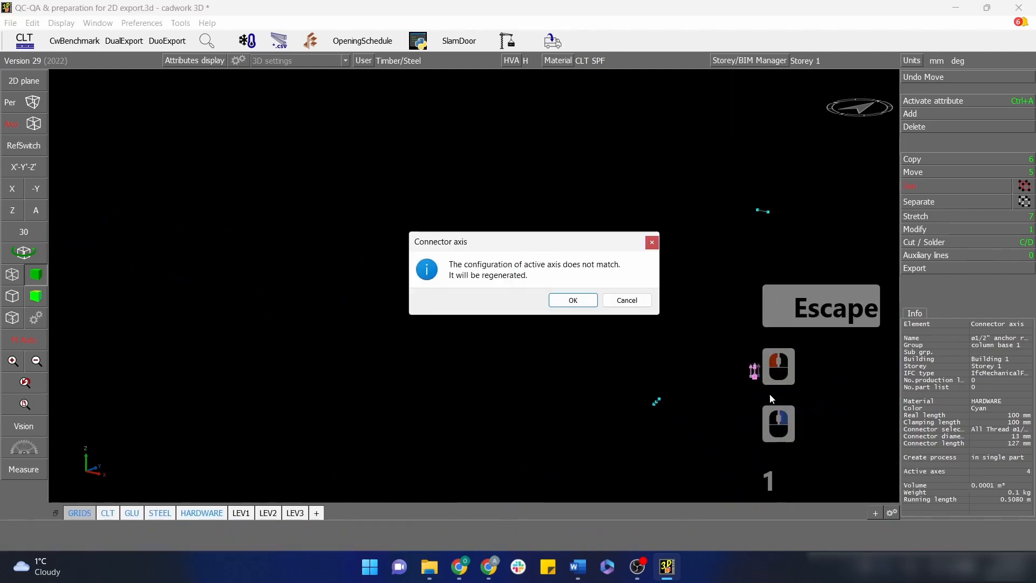
left_click(585, 300)
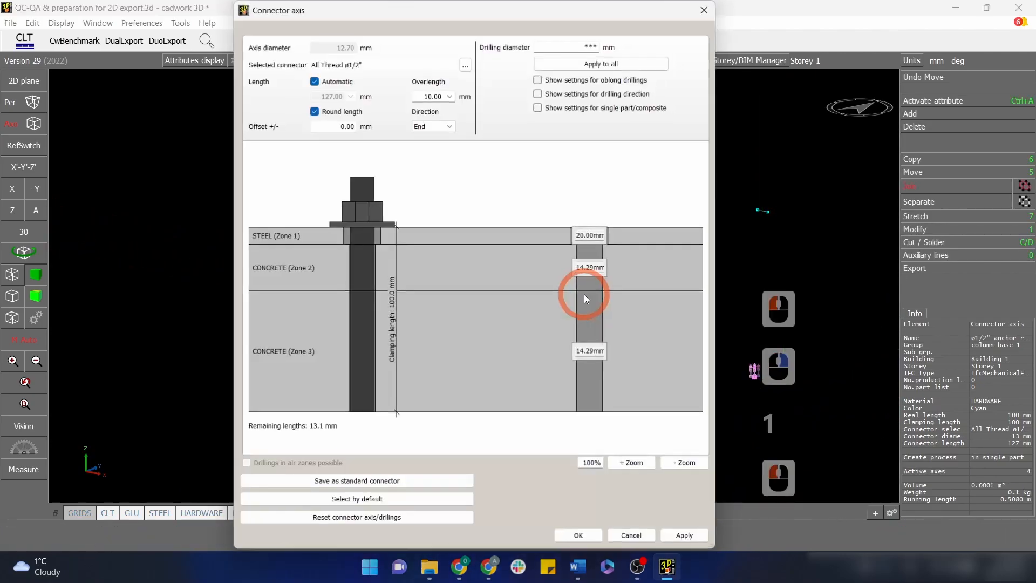
left_click(584, 536)
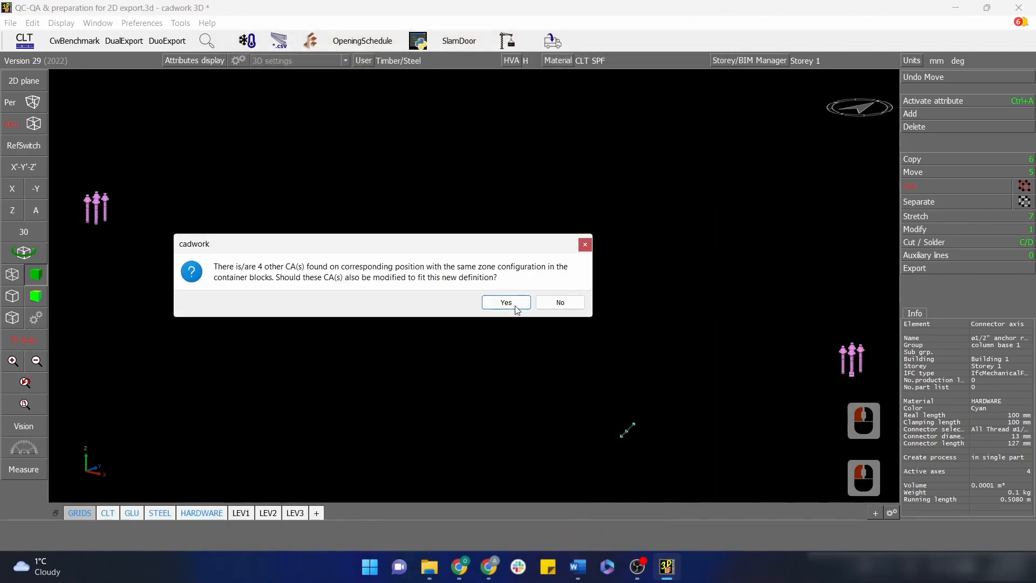
left_click(507, 302)
Activate the remaining Countersunk ø8 screw axes and update their connection configuration
left_click(634, 422)
scroll(634, 422, "down", 2)
right_click_drag(610, 167, 538, 94)
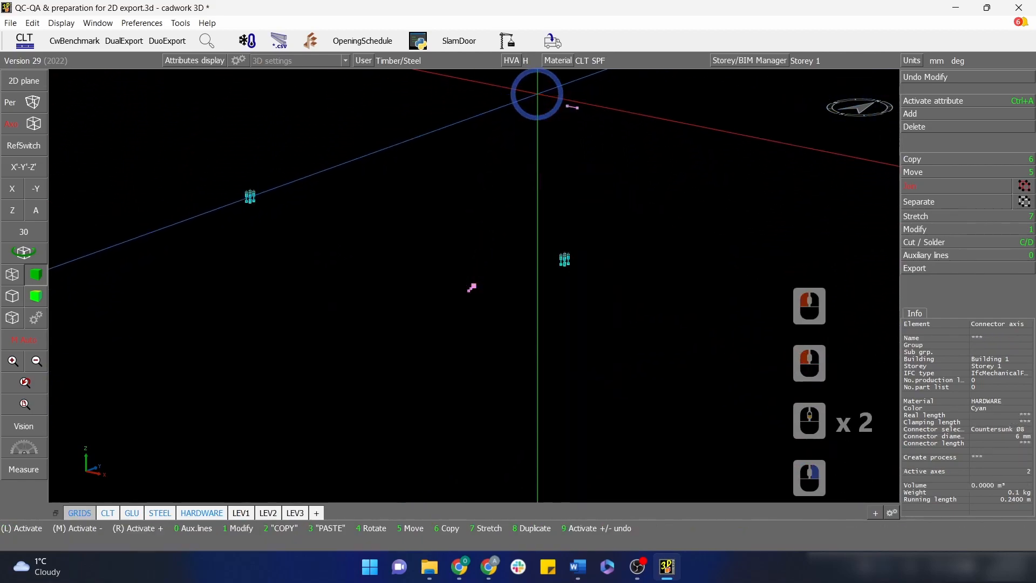
left_click(915, 229)
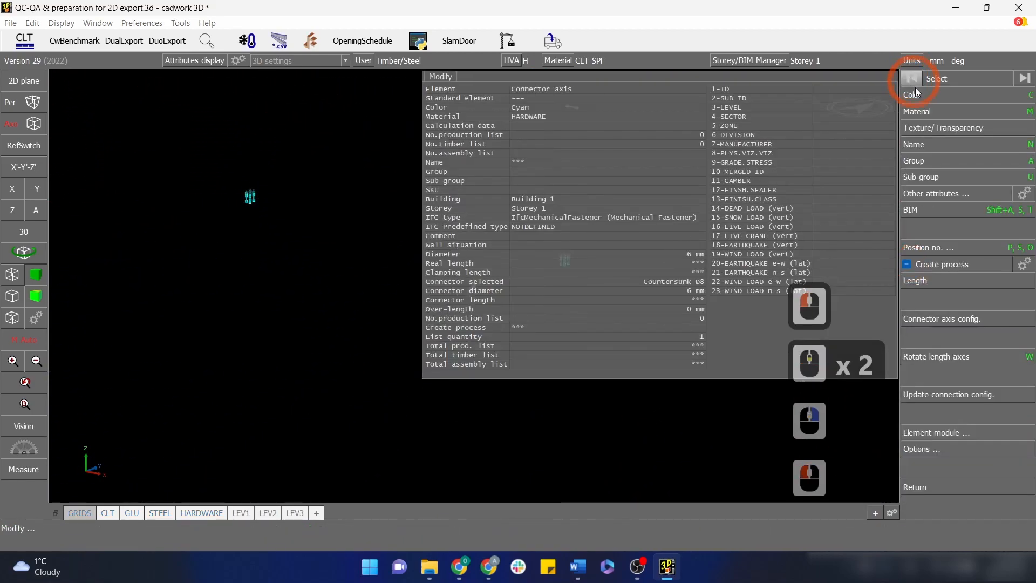
left_click(969, 398)
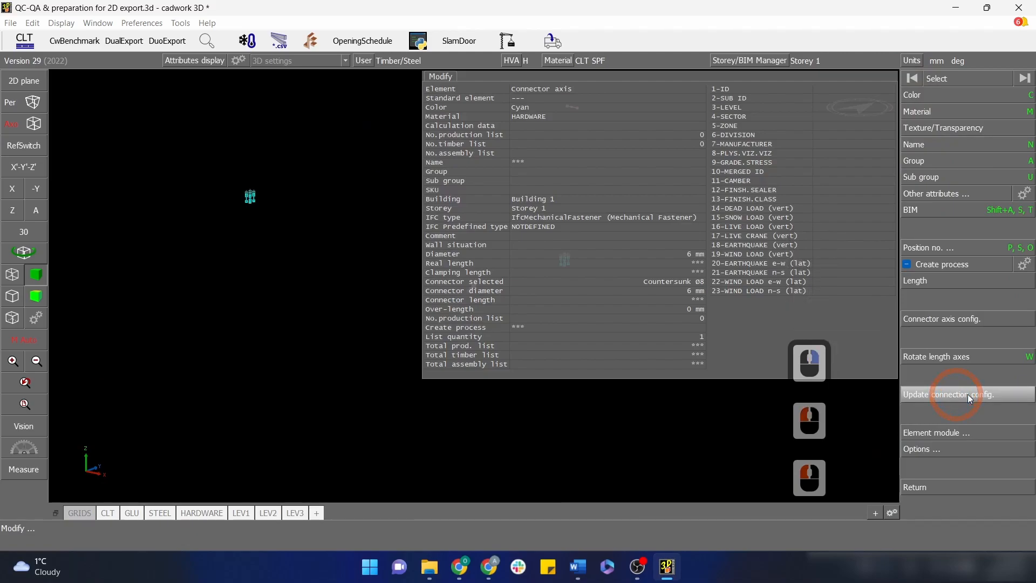
right_click(607, 445)
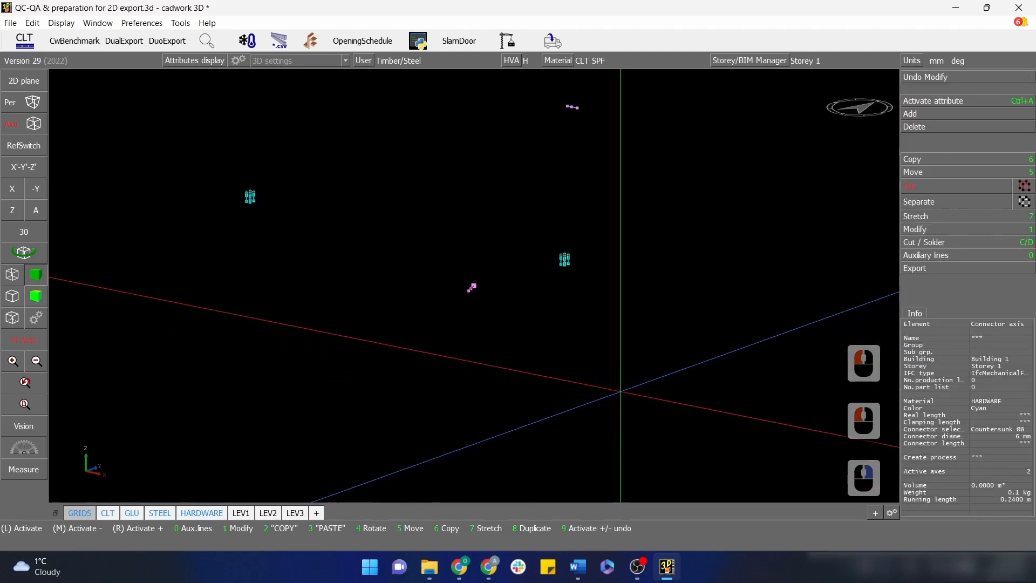
Activate all isolated connector axes by element type and rerun the connector axis check on them
left_click(36, 211)
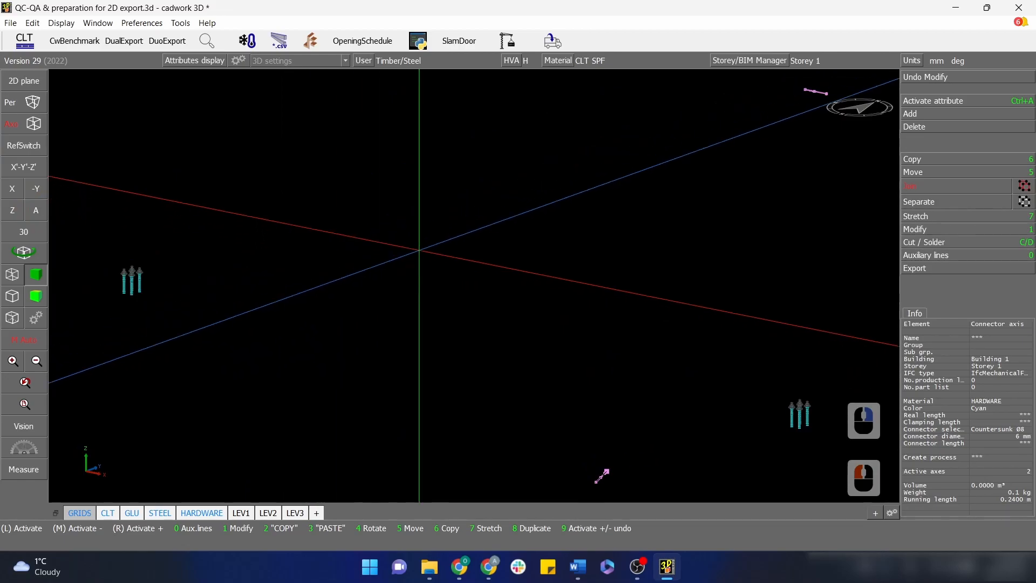
key("ctrl+a")
key("t")
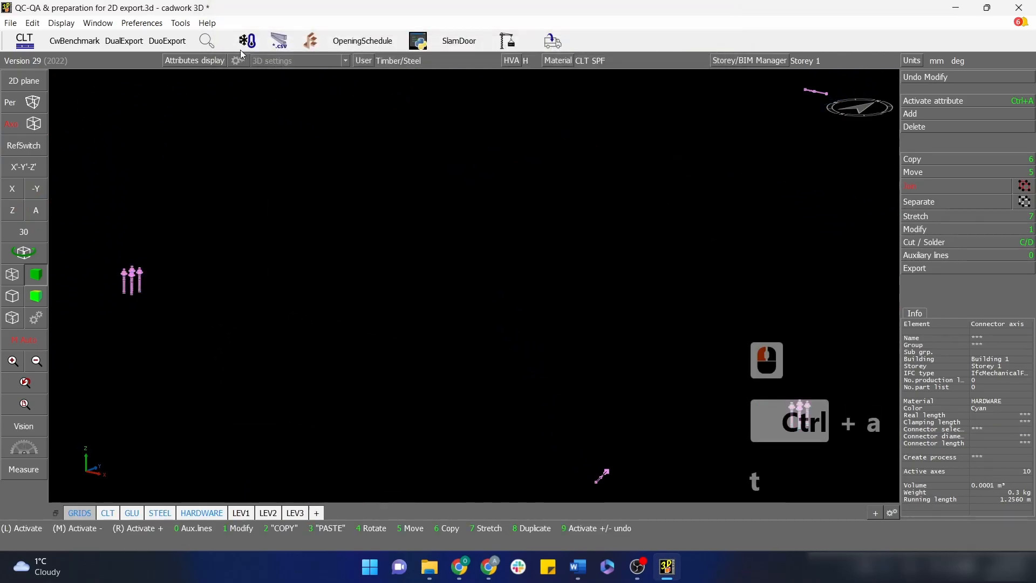
left_click(178, 24)
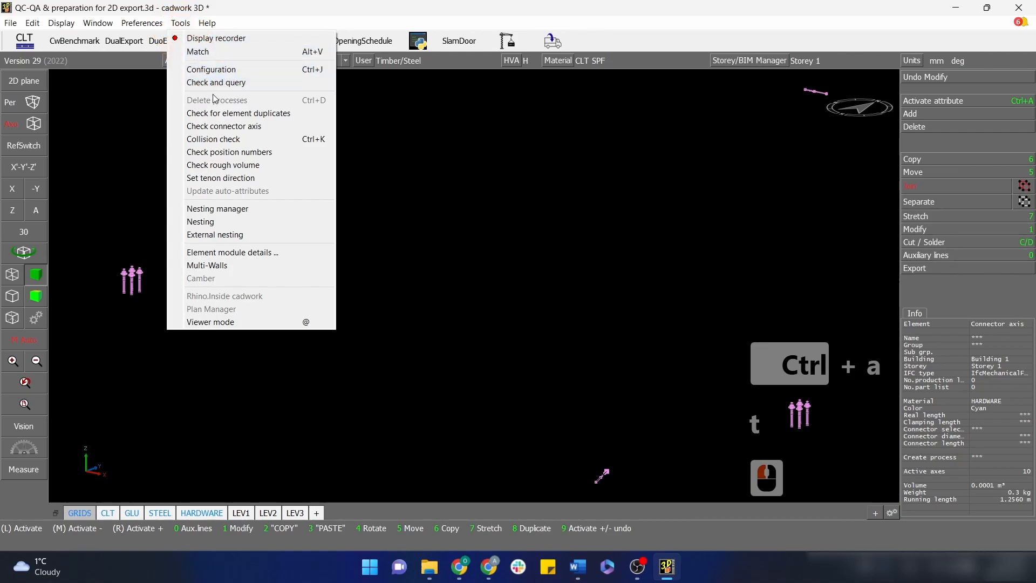
left_click(226, 129)
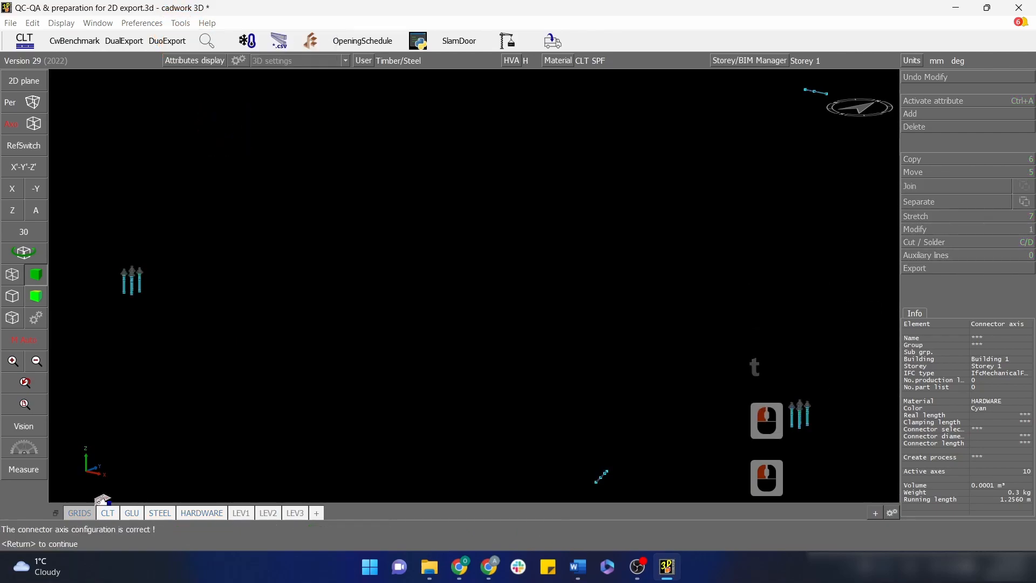
key("Return")
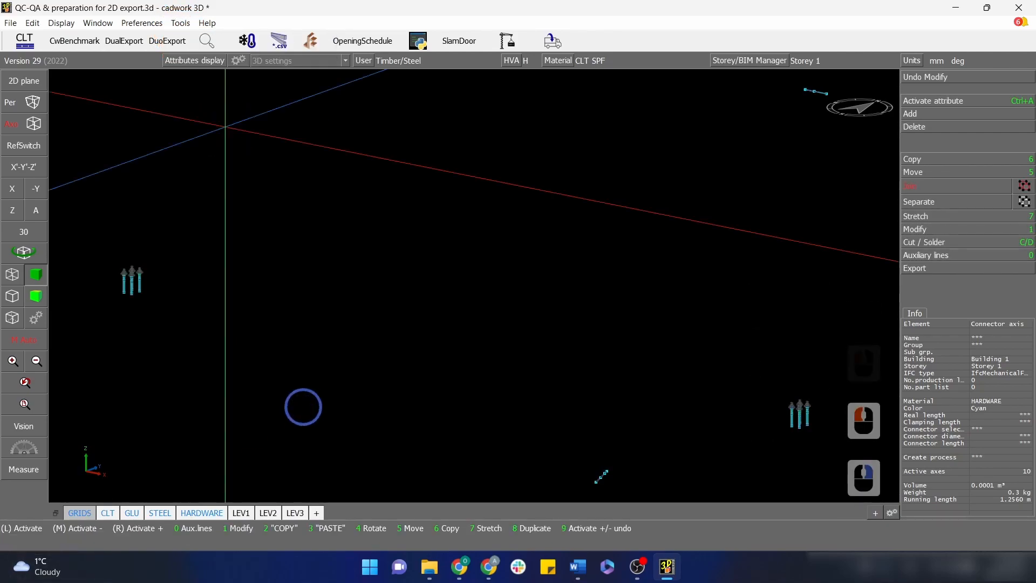
Redisplay all connector axes in axonometric view, activate them by element type and run the connector axis check on the full set
left_click(35, 298)
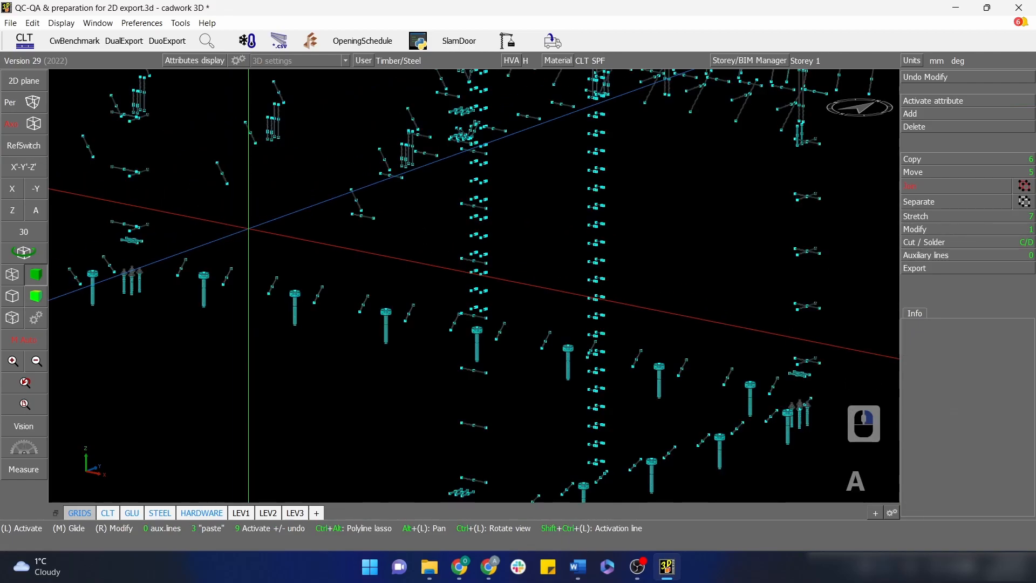
left_click(36, 212)
key("ctrl")
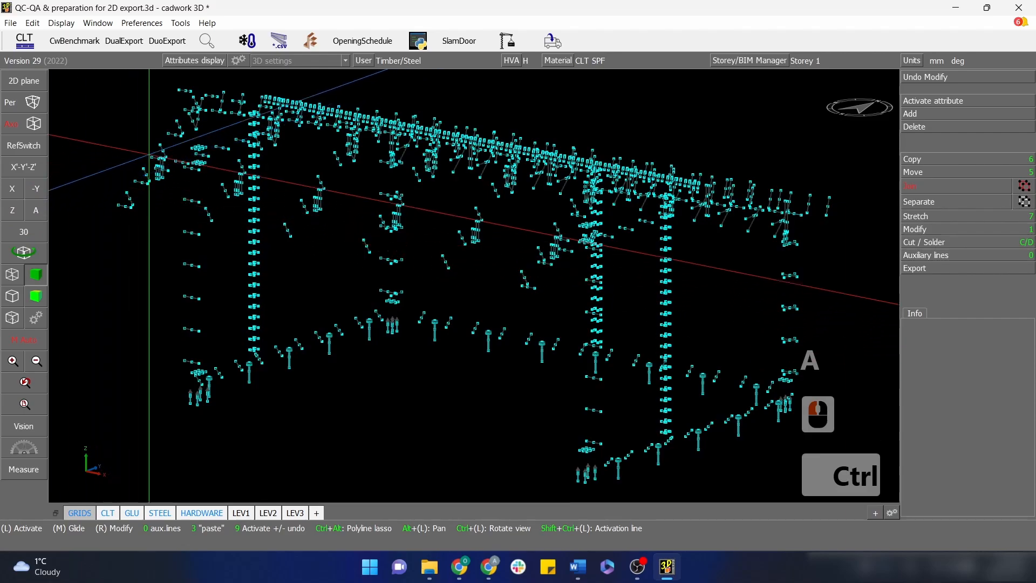
left_click(182, 89)
key("ctrl+a")
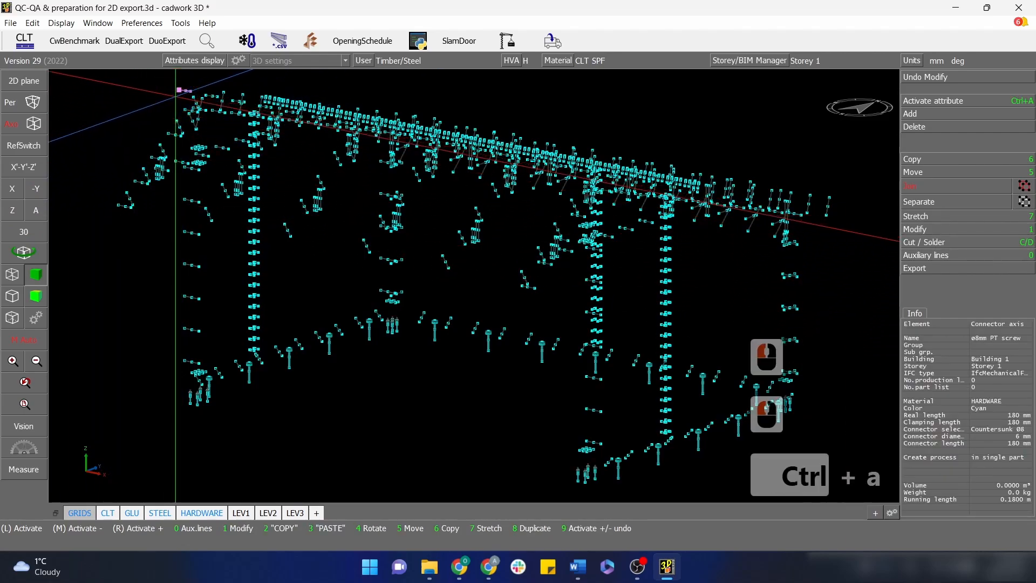
key("t")
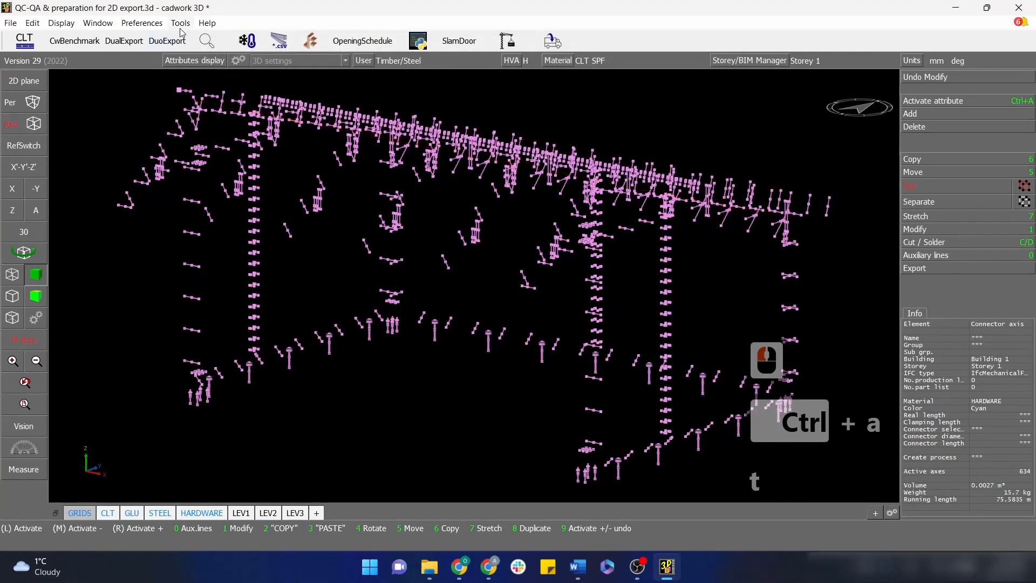
left_click(180, 23)
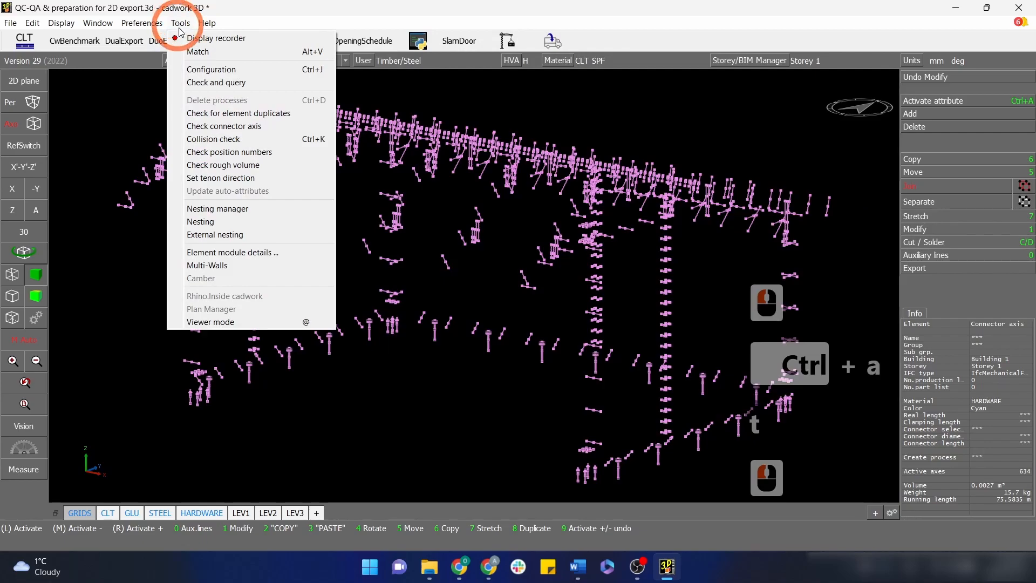
left_click(225, 126)
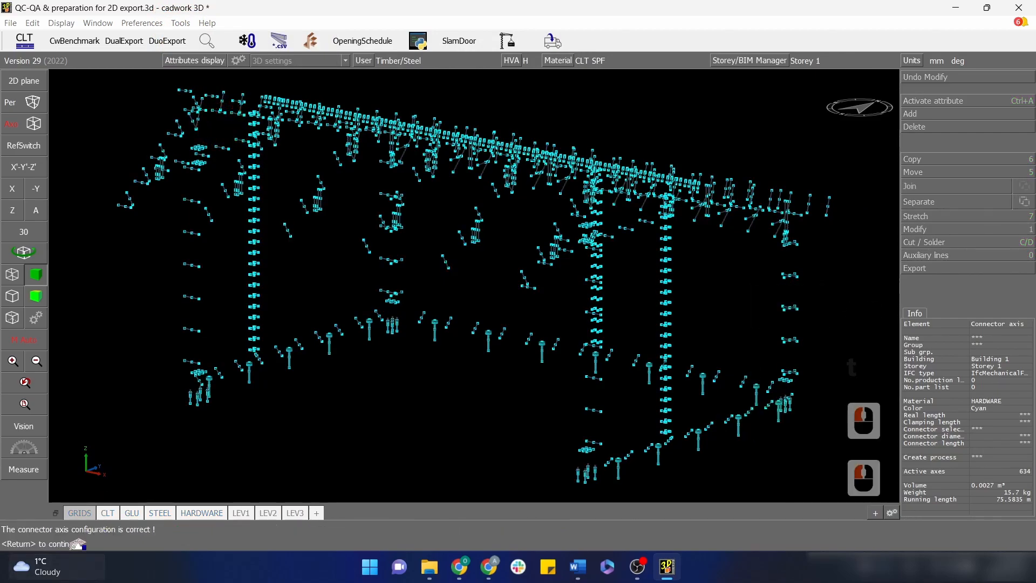
key("Escape")
Activate the connector axes named ø8mm PT screw by the name attribute and show only those axes
key("ctrl+1")
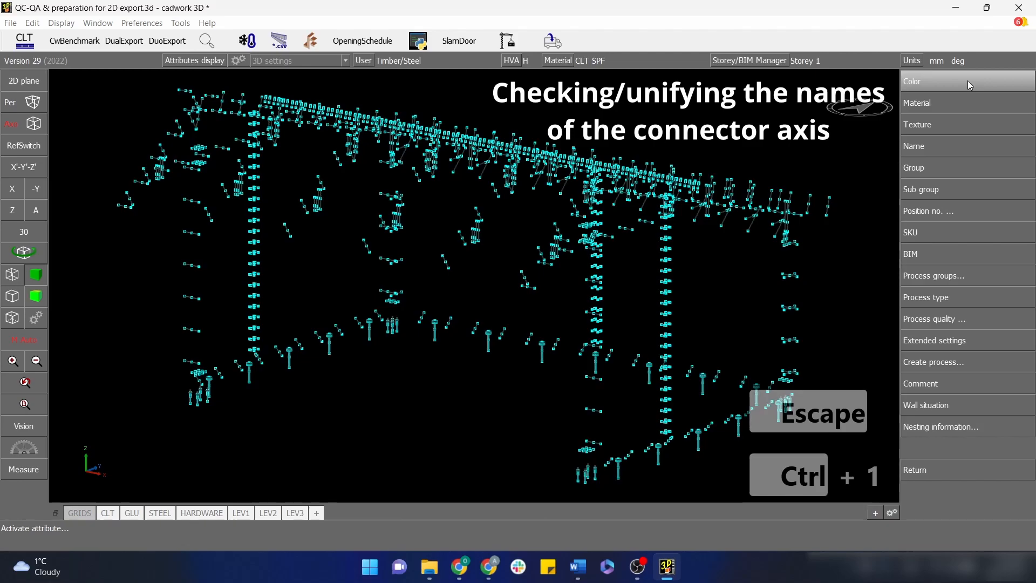
left_click(951, 144)
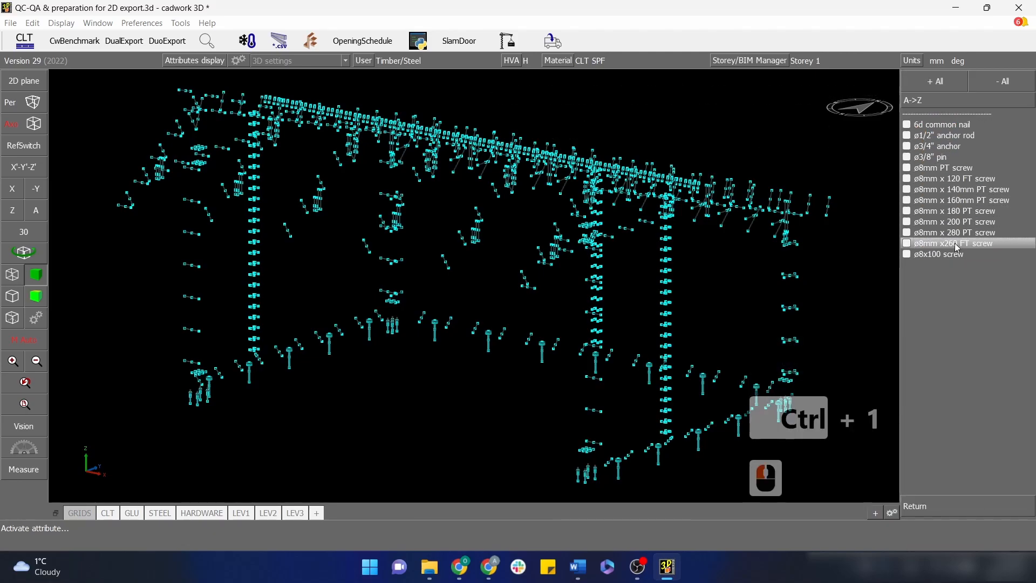
left_click(963, 170)
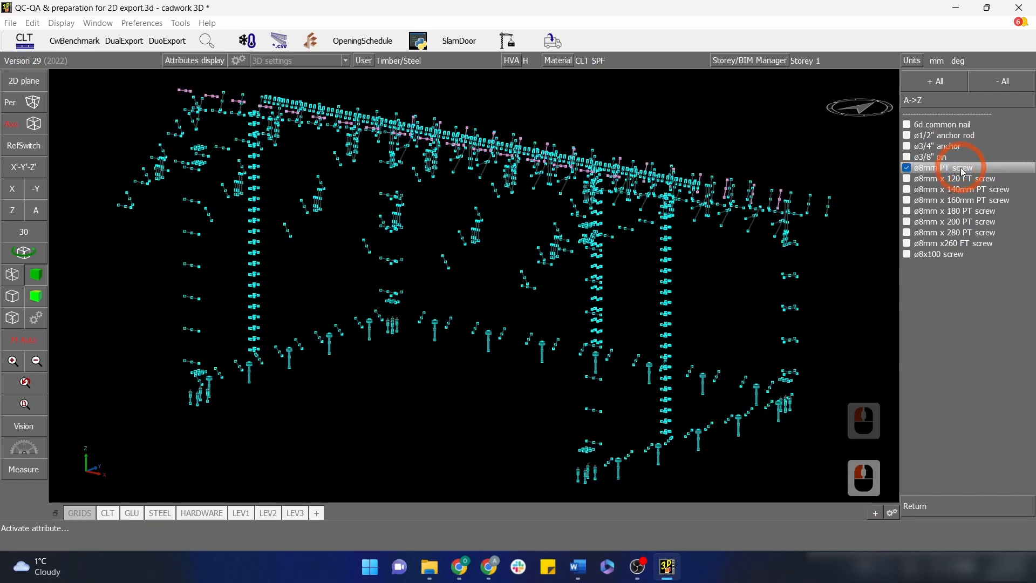
right_click(786, 161)
right_click(956, 119)
right_click(840, 157)
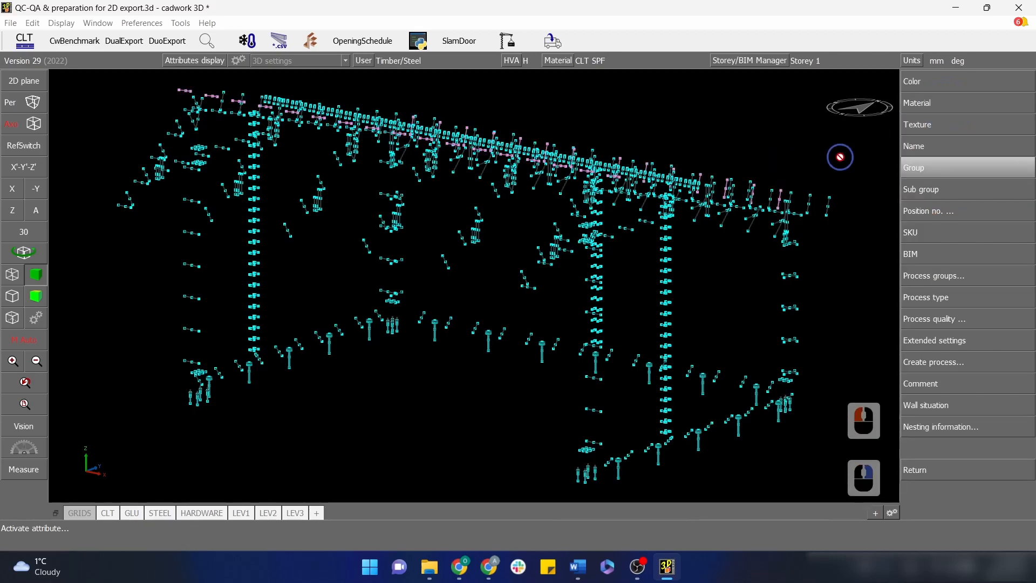
right_click(840, 157)
key("slash")
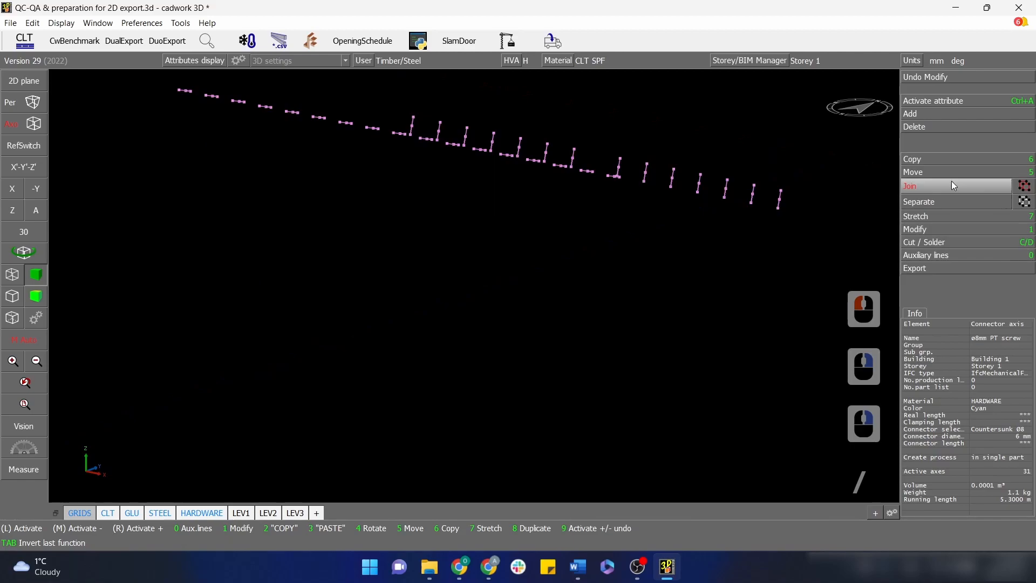
Review the shared attributes of the isolated screws and activate all 160 mm screws by the length of the last upright one
key("1")
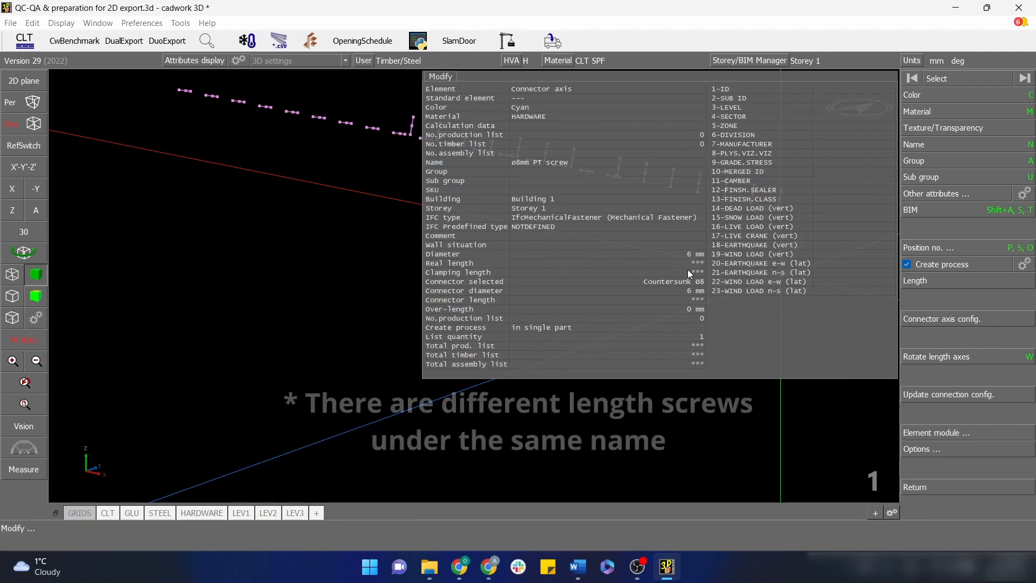
key("Escape")
left_click(778, 208)
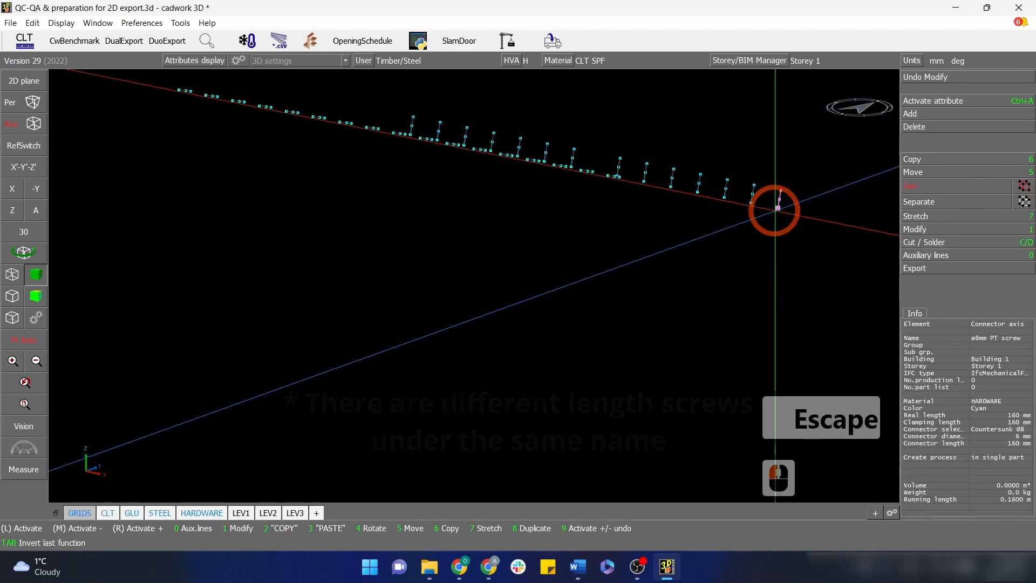
key("ctrl+a")
key("l")
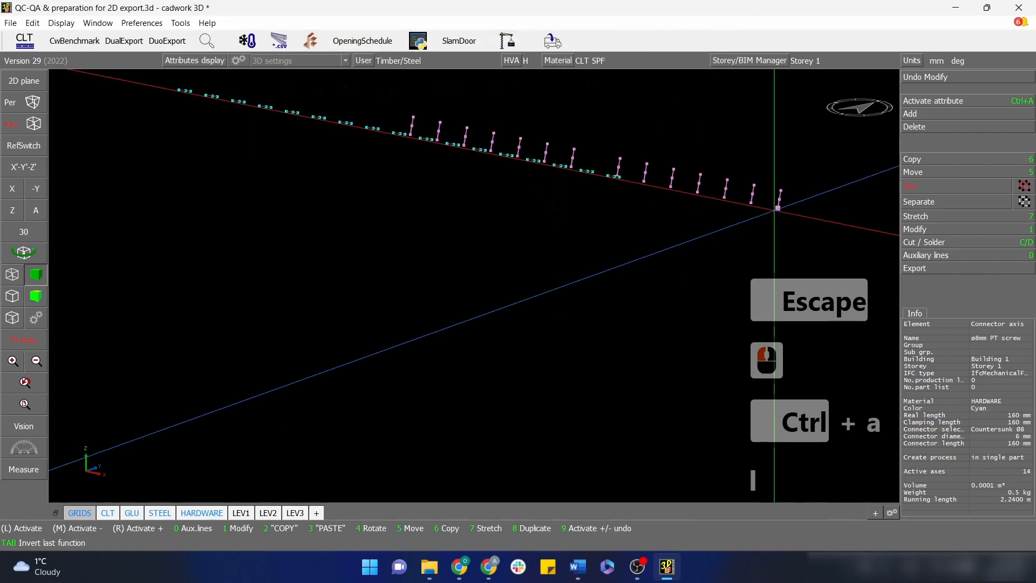
Rename the active 160 mm screws as ø8 x 160mm PT screw
left_click(917, 227)
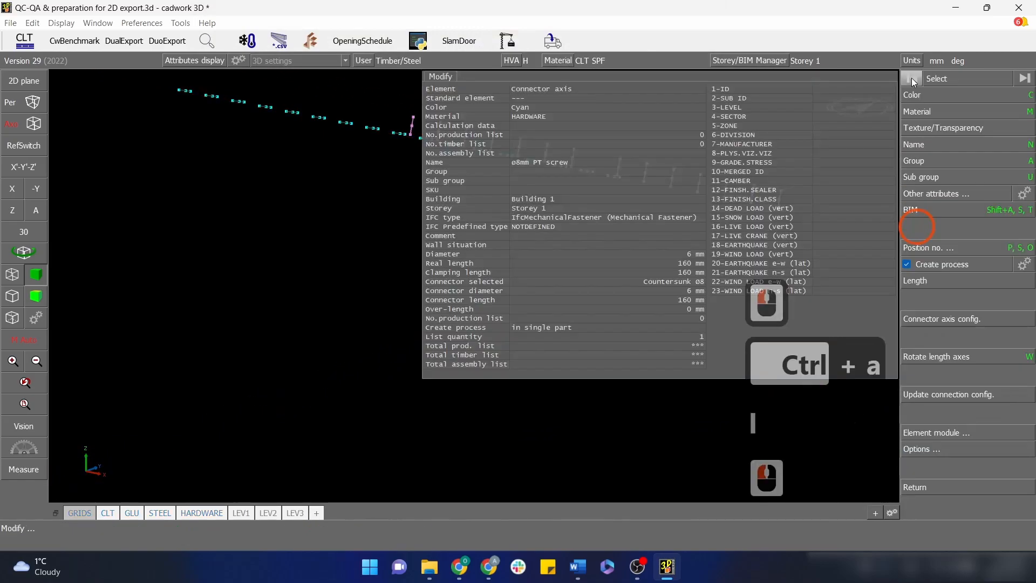
left_click(922, 144)
left_click(968, 80)
left_click(96, 497)
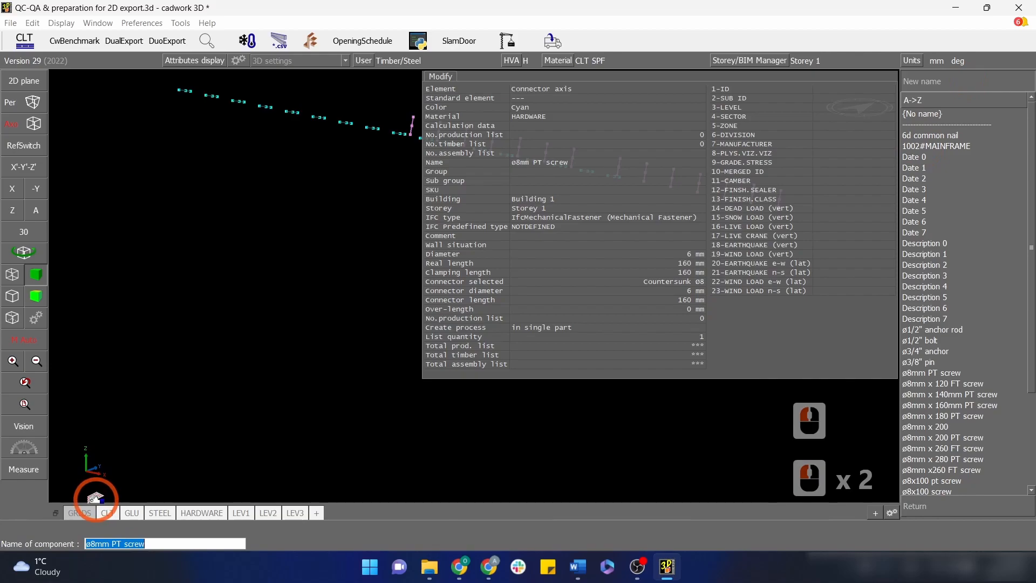
left_click(98, 544)
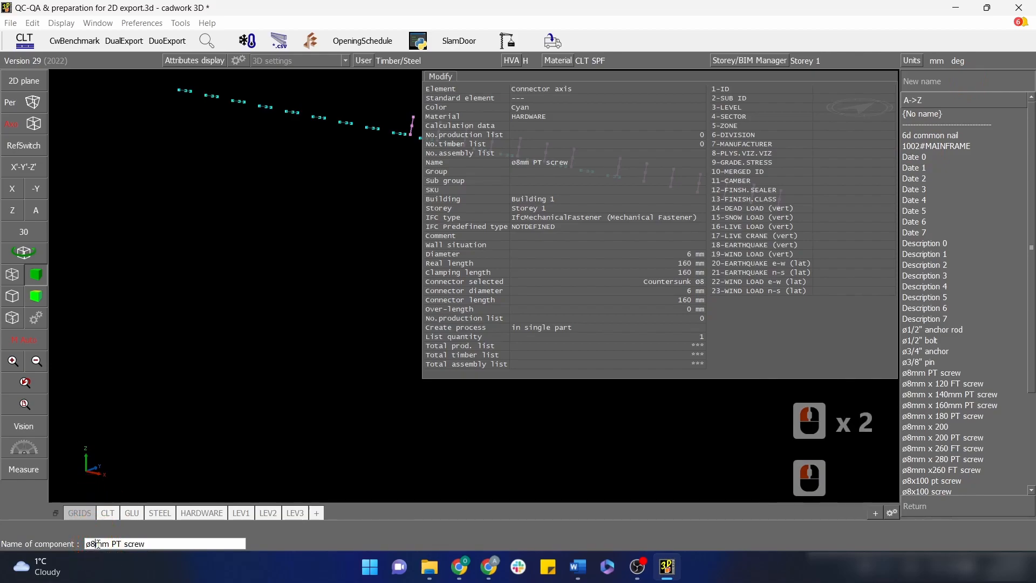
type("x 160")
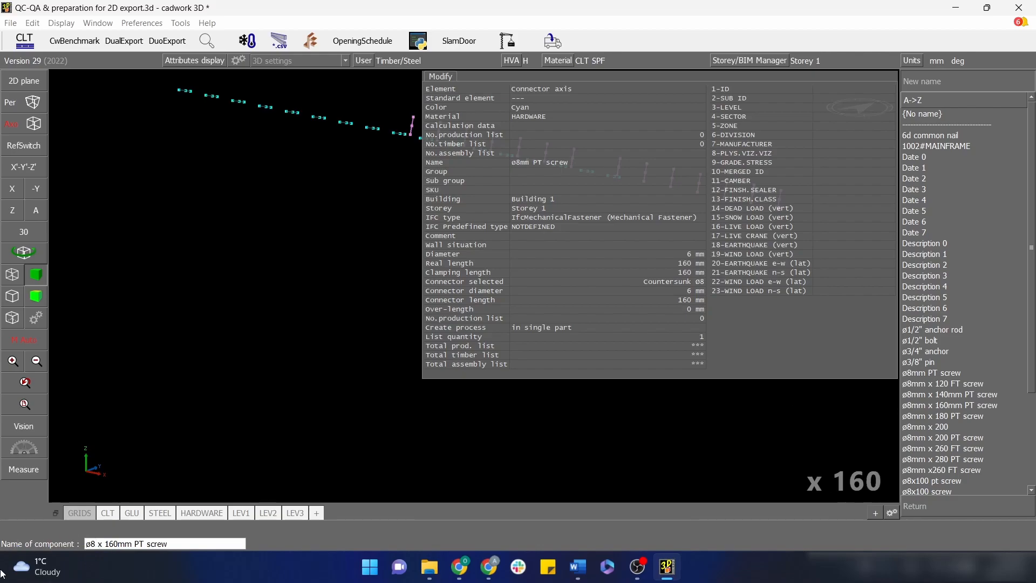
right_click(279, 435)
right_click(674, 438)
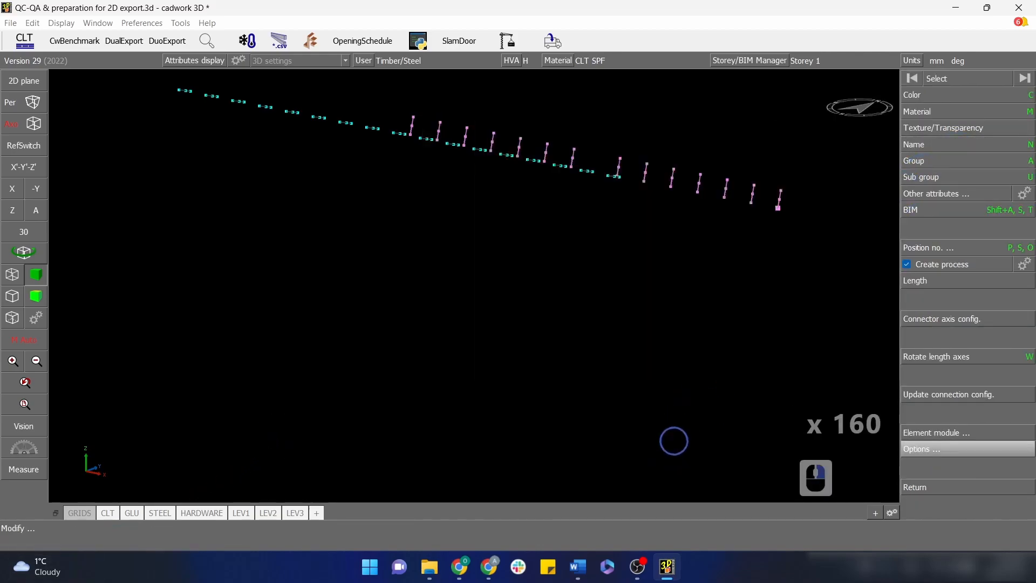
Activate all 180 mm screws among the isolated connector axes by the length of the outermost horizontal screw
left_click(180, 89)
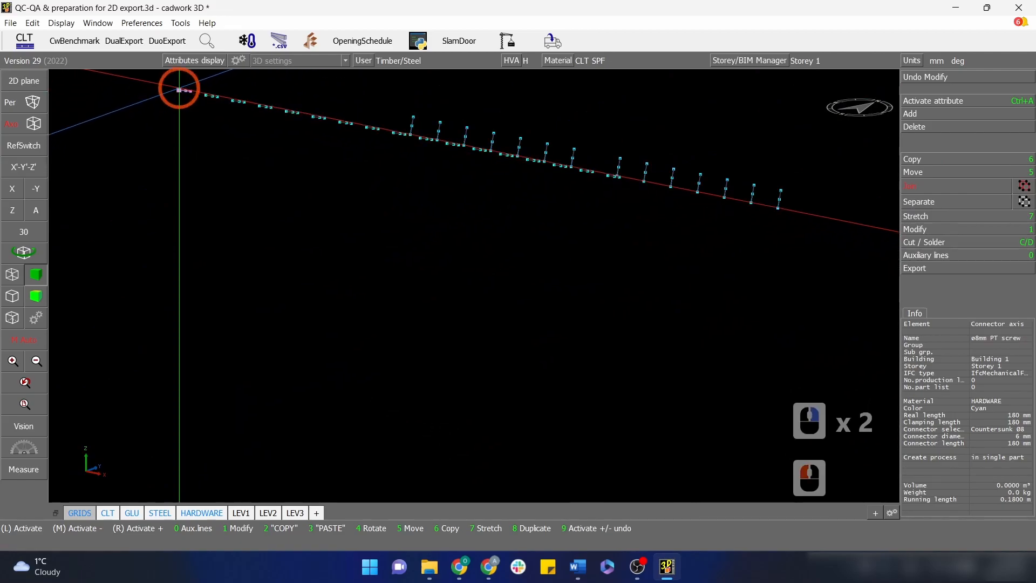
key("ctrl+a")
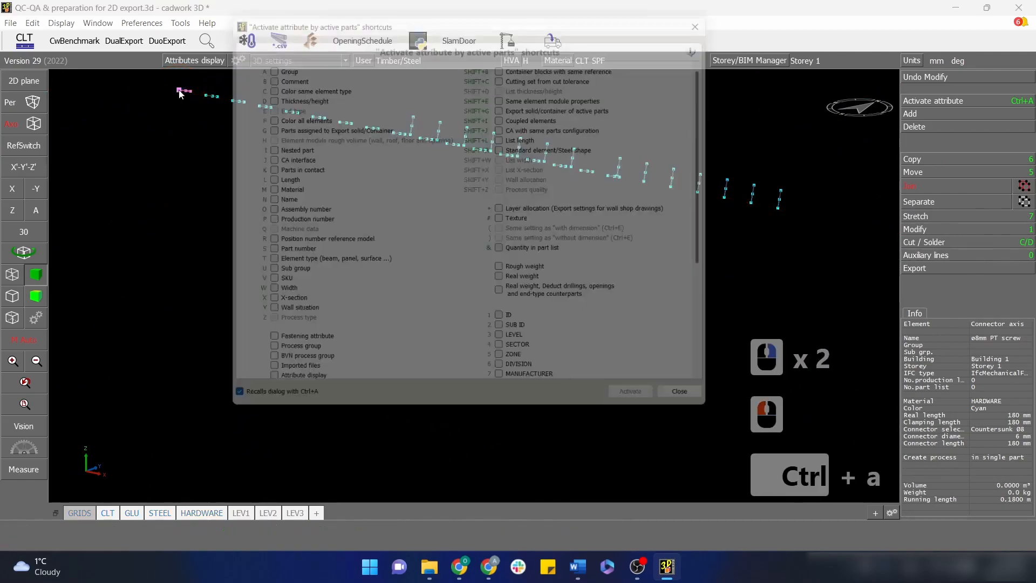
key("Return")
Rename the active 180 mm screws as ø8 x 180mm PT screw
key("1")
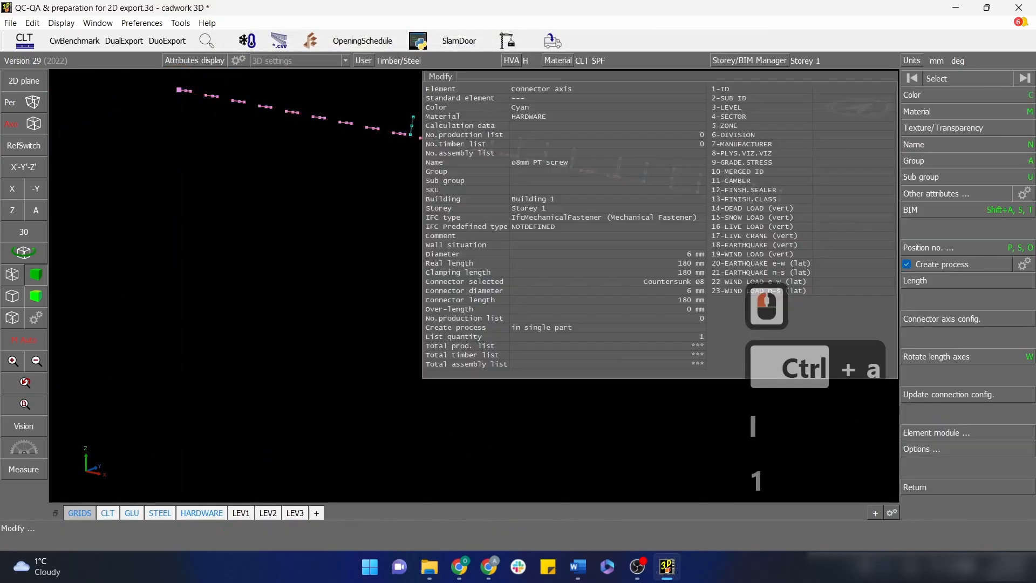
left_click(911, 144)
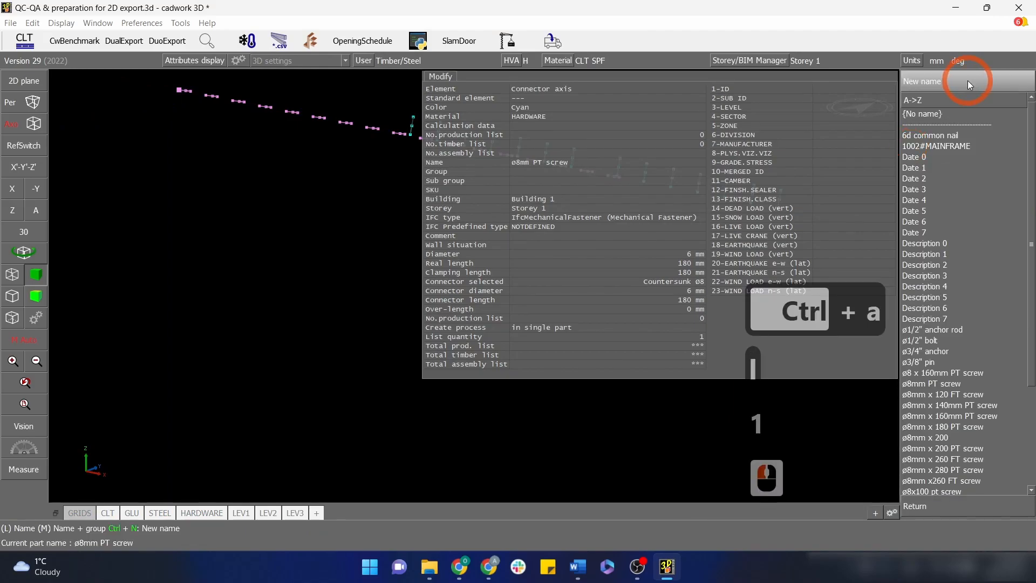
double_click(966, 80)
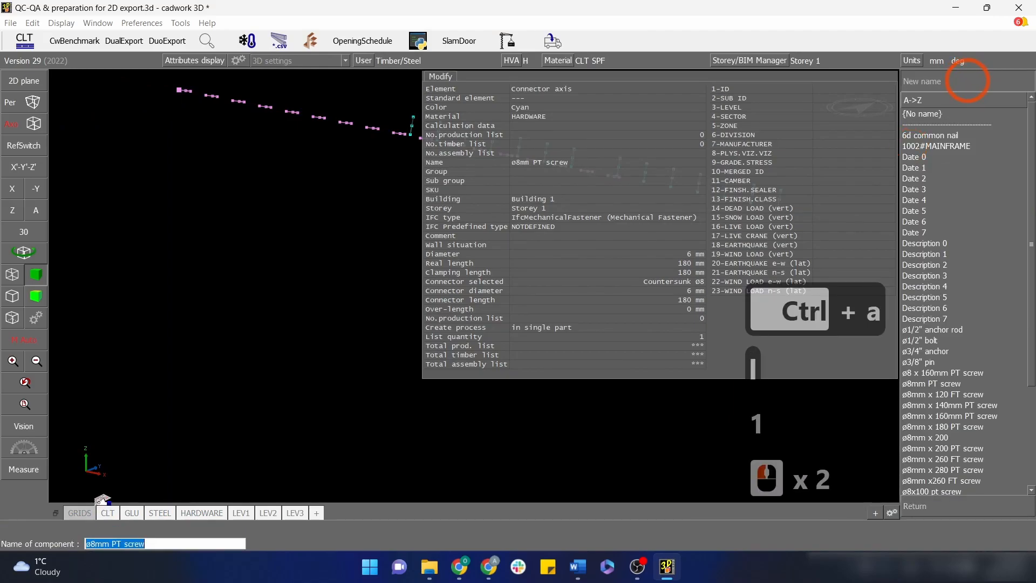
left_click(95, 544)
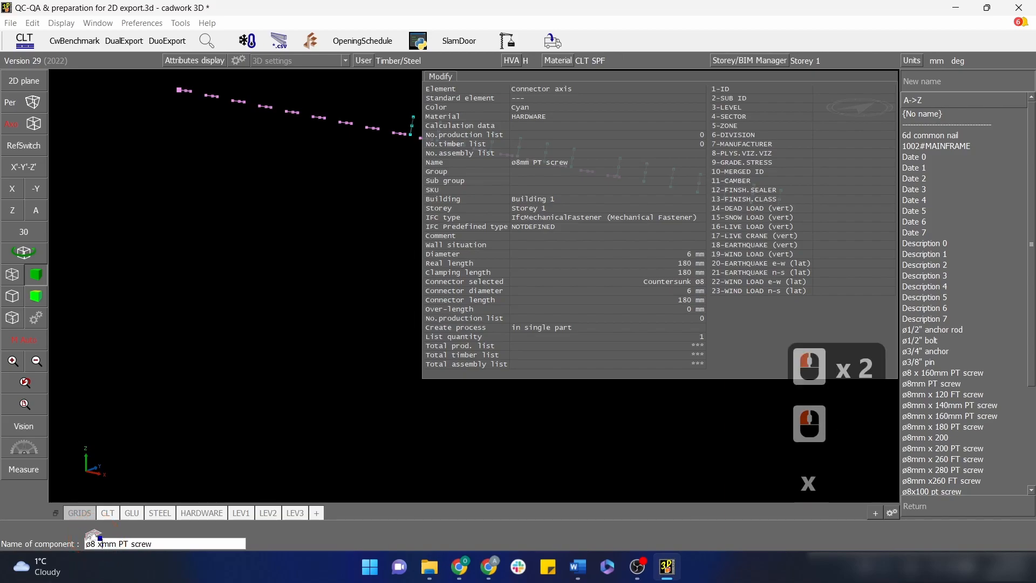
type("x 180")
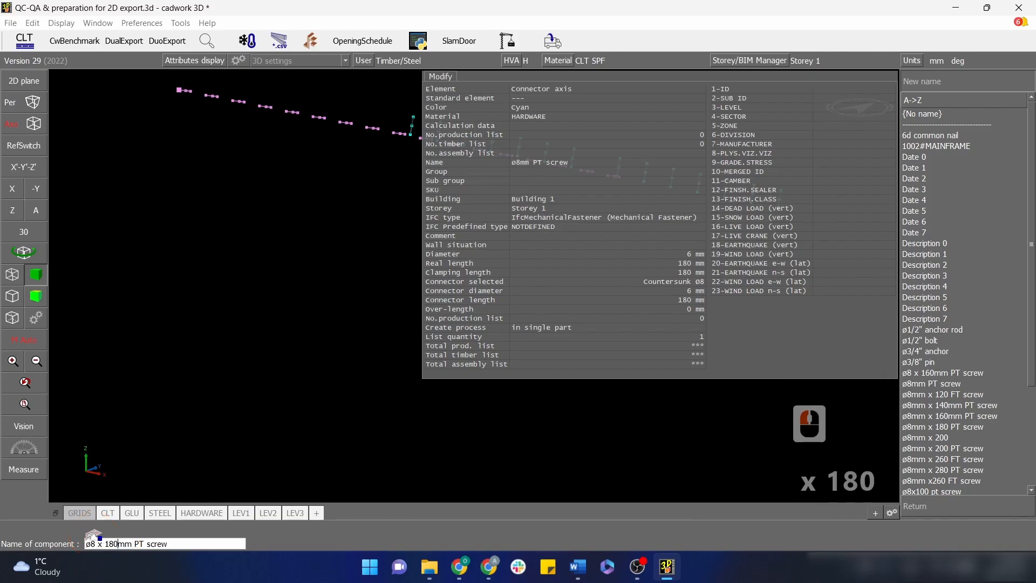
right_click(179, 395)
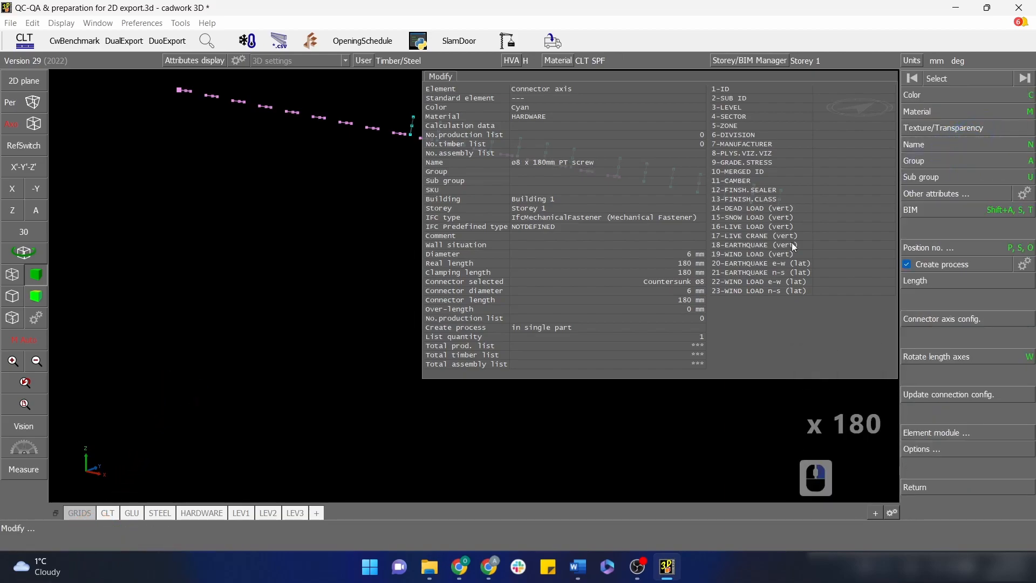
right_click(338, 369)
Redisplay all connector axes, clear the activation and activate the axes named ø3/4" anchor by the name attribute
key("a")
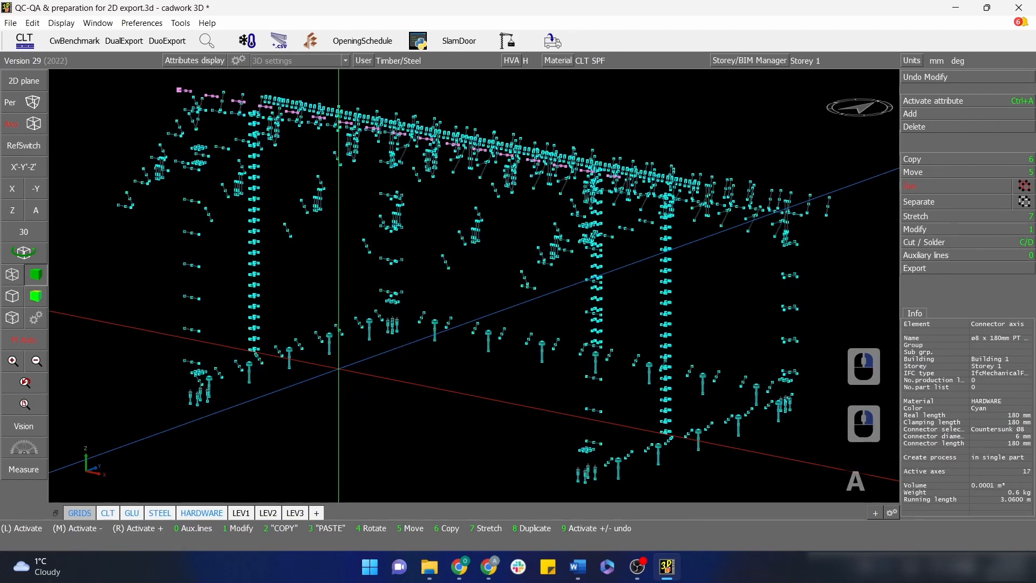
left_click(338, 368)
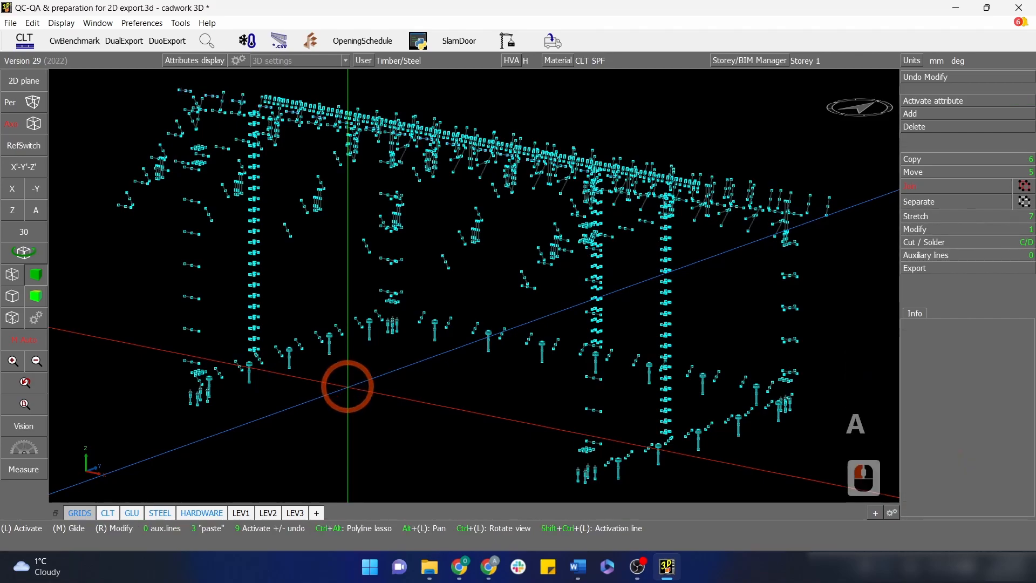
key("ctrl+1")
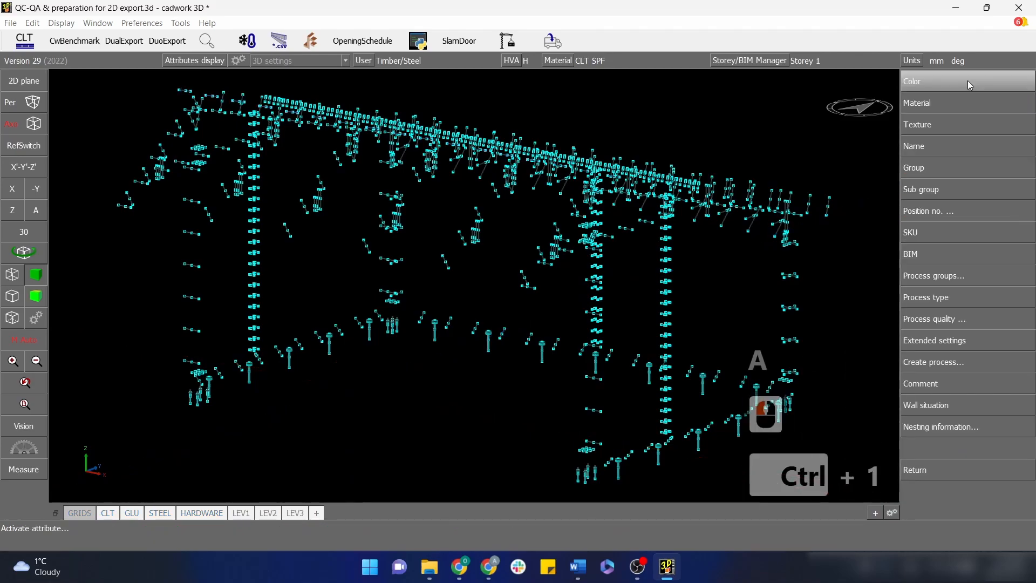
left_click(940, 147)
left_click(934, 80)
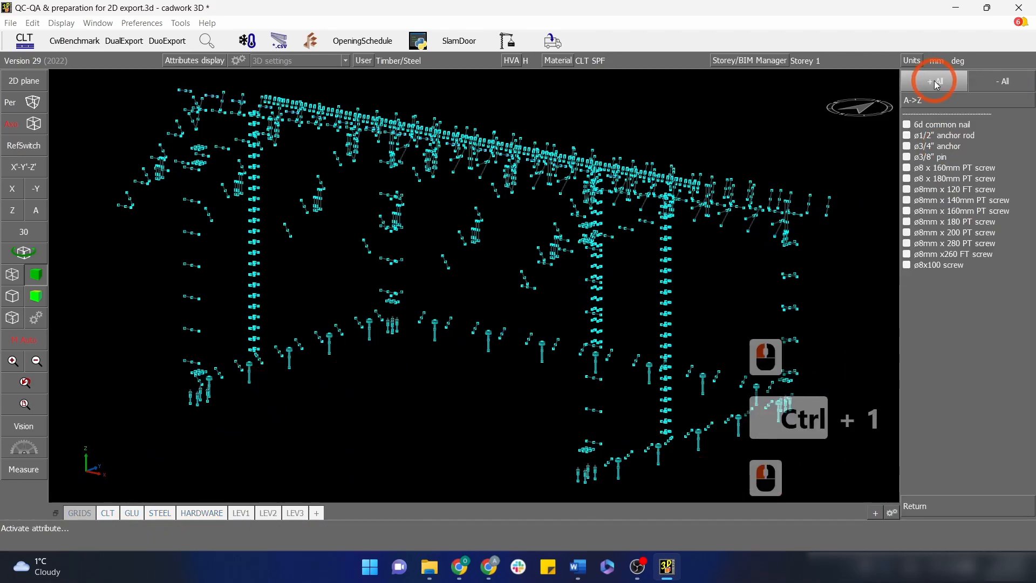
left_click(935, 146)
right_click(783, 457)
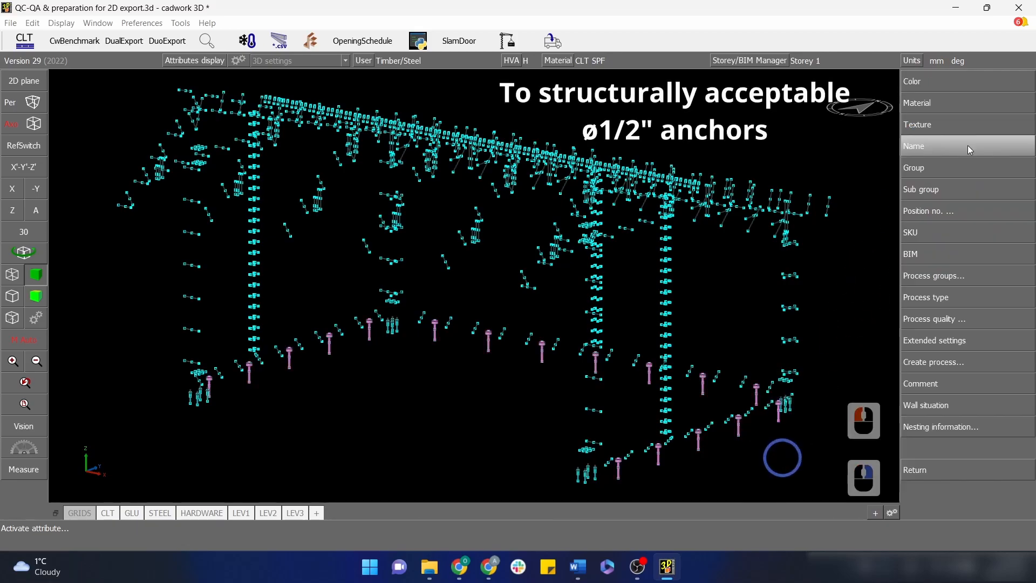
right_click(760, 431)
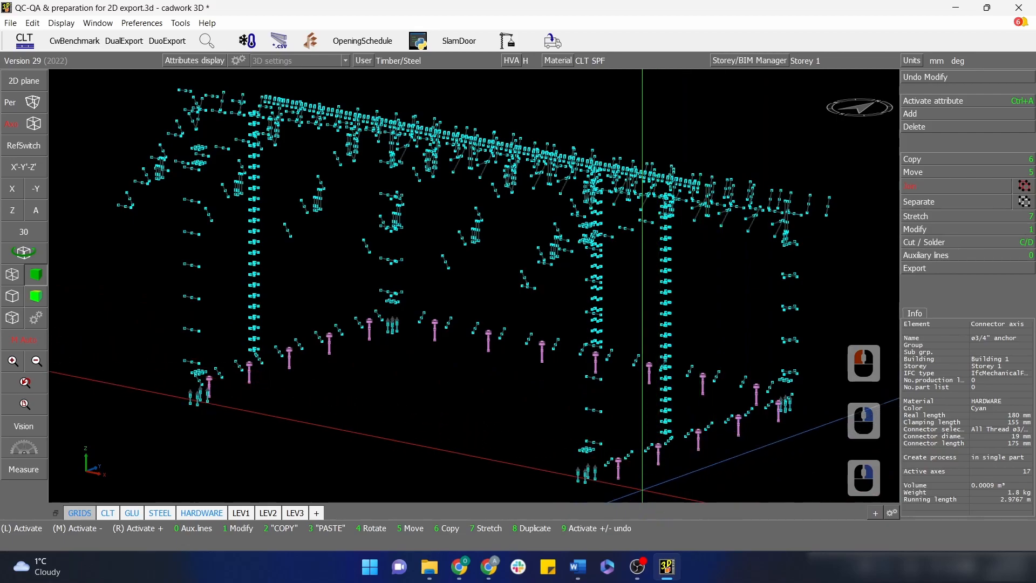
Reset the configuration of the active anchors' connector axes and select All Thread ø1/2" from the connector catalog
scroll(732, 455, "up", 3)
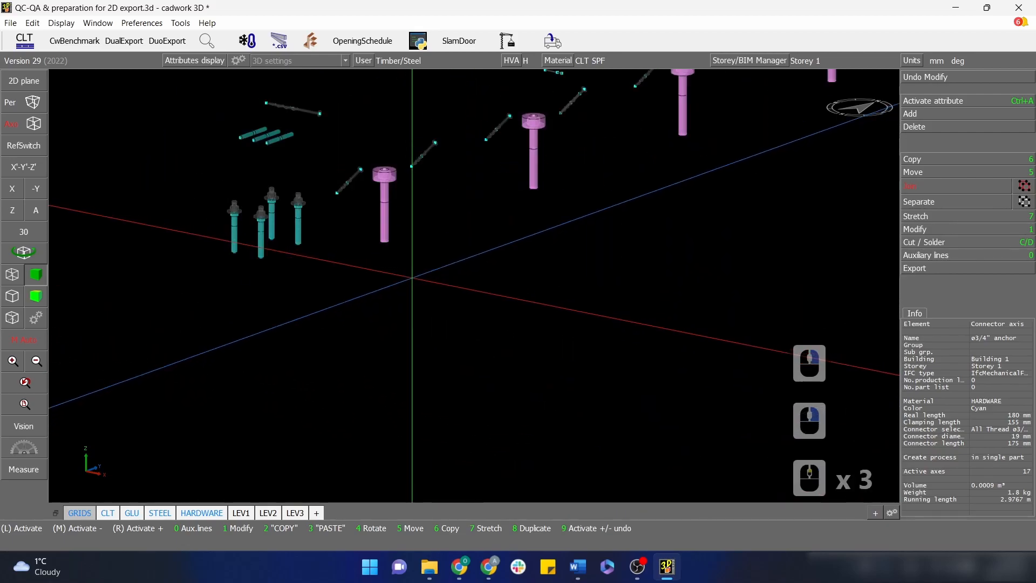
key("1")
left_click(918, 320)
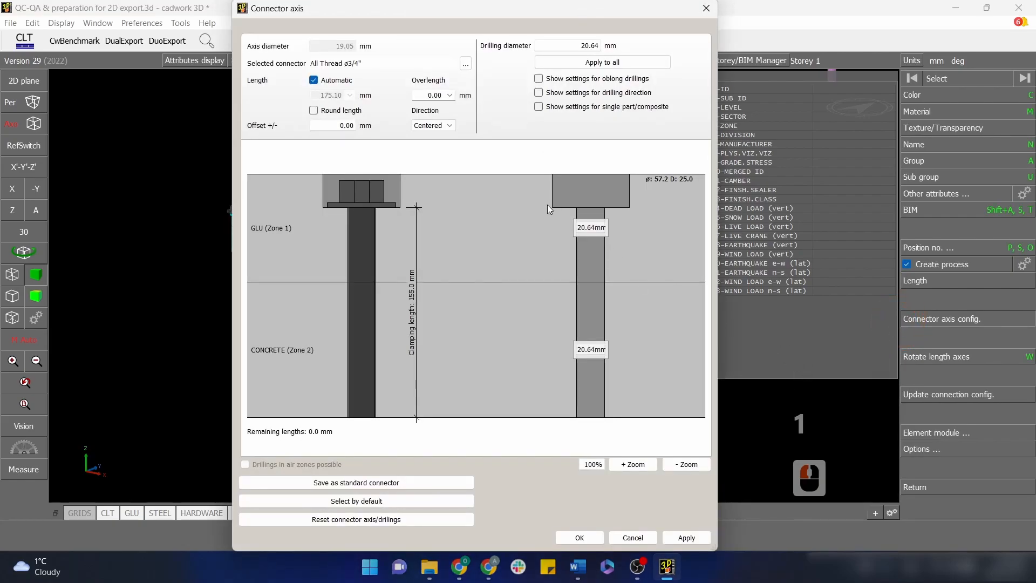
left_click(332, 520)
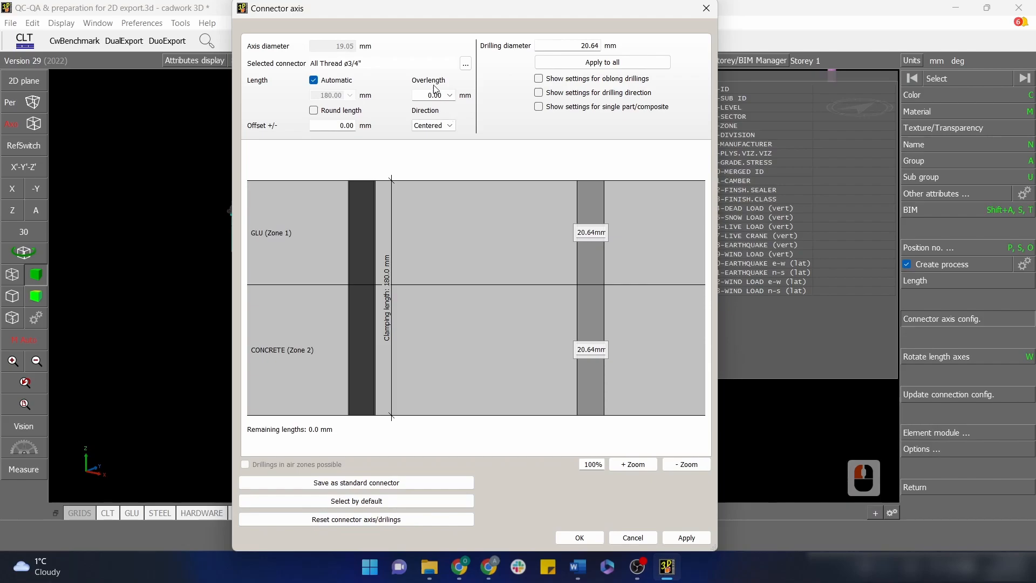
left_click(465, 65)
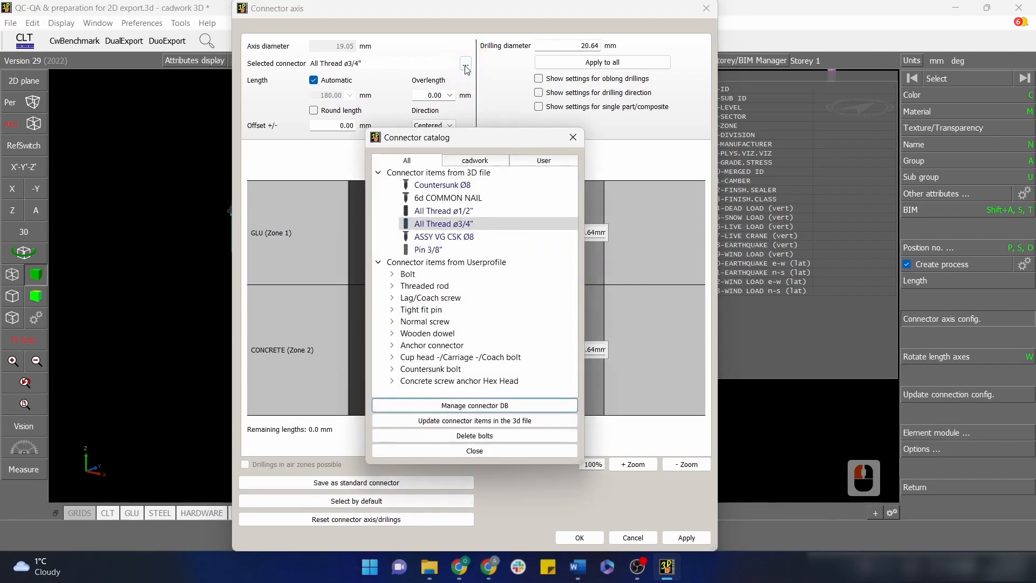
double_click(455, 216)
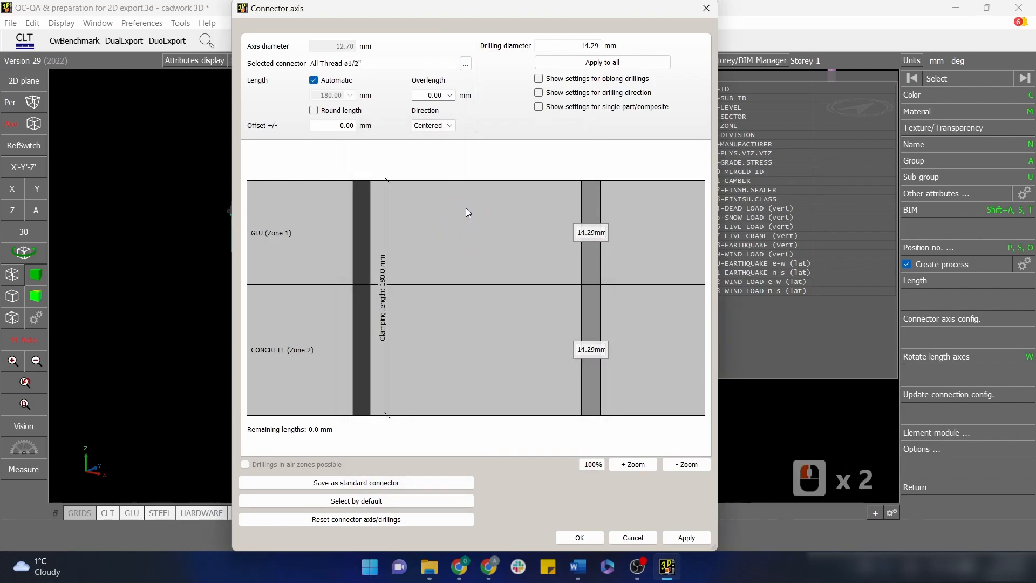
Add a 1/2" washer and 1/2" nut at the anchor head with a 25 mm deep counterbore in the GLU zone, and apply the configuration
left_click(459, 184)
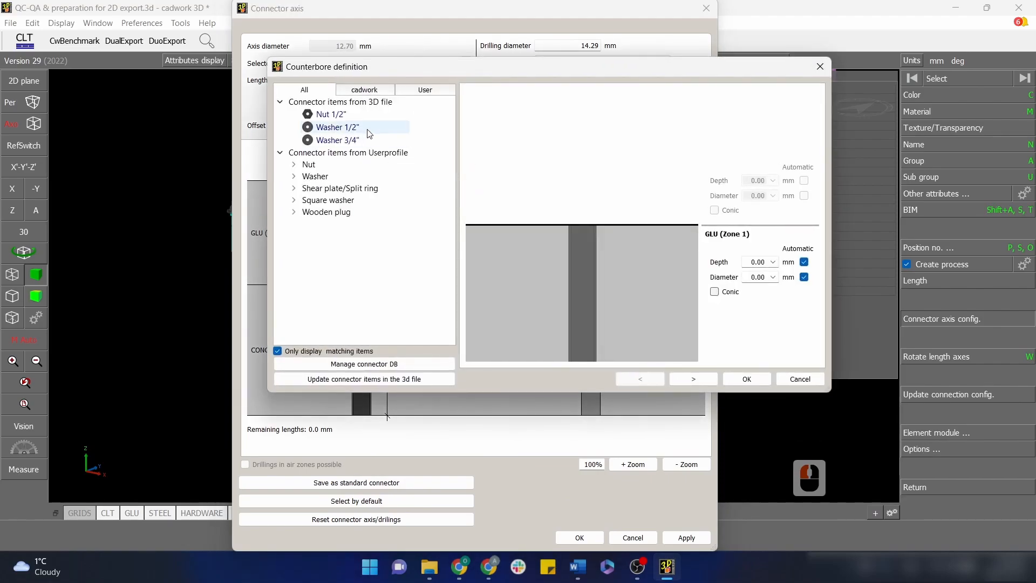
double_click(353, 128)
double_click(345, 115)
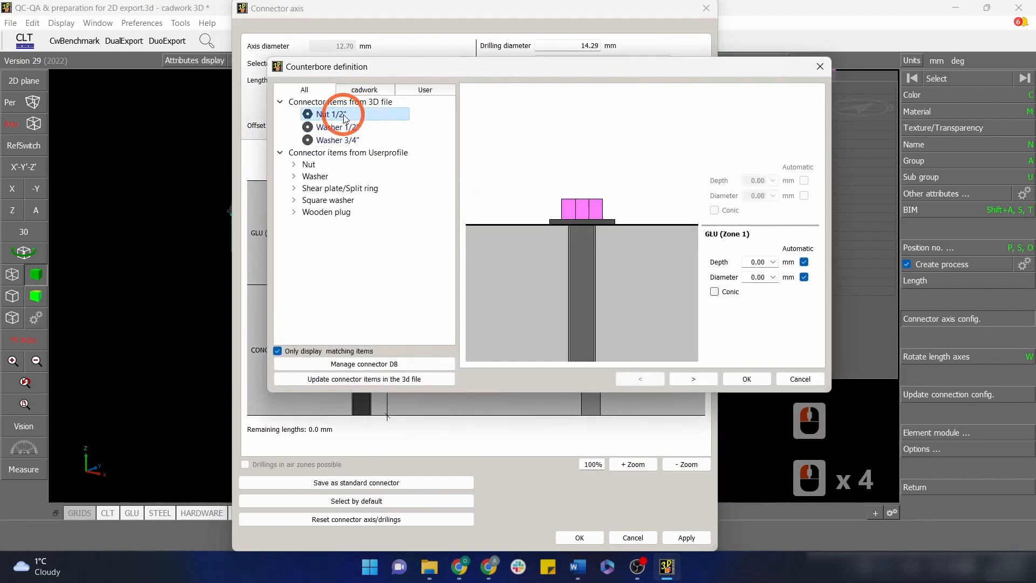
left_click(754, 262)
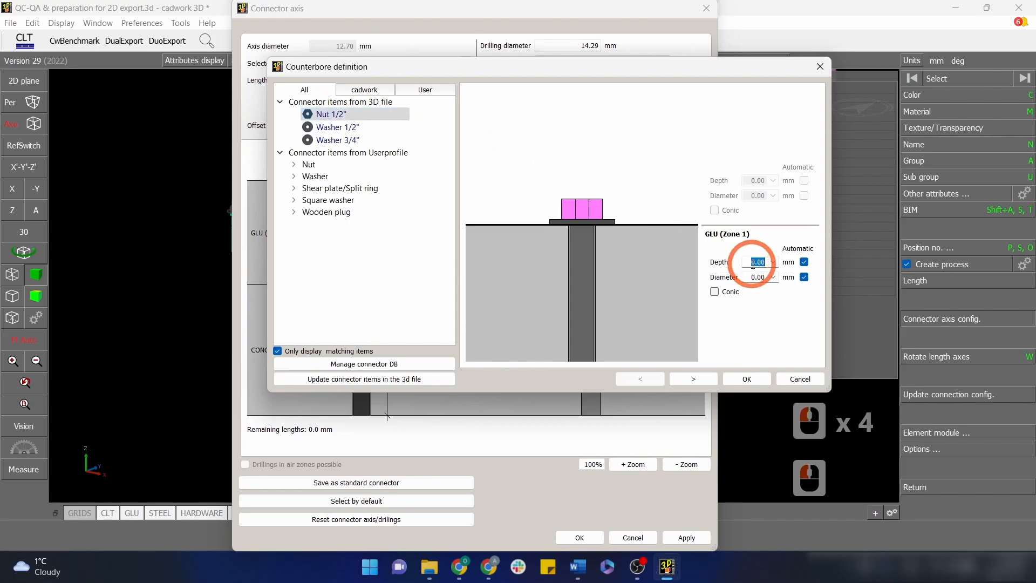
type("25")
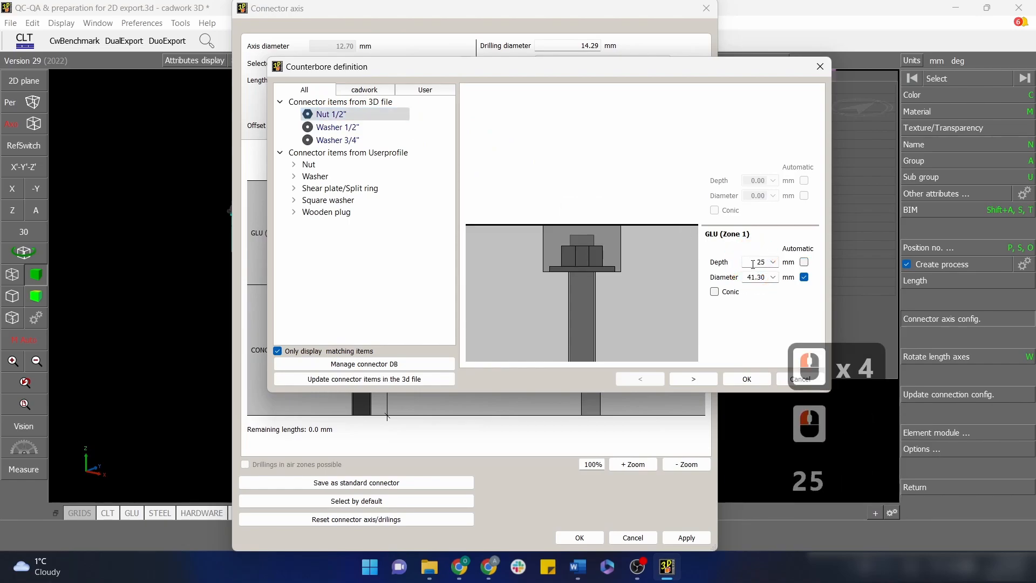
left_click(763, 379)
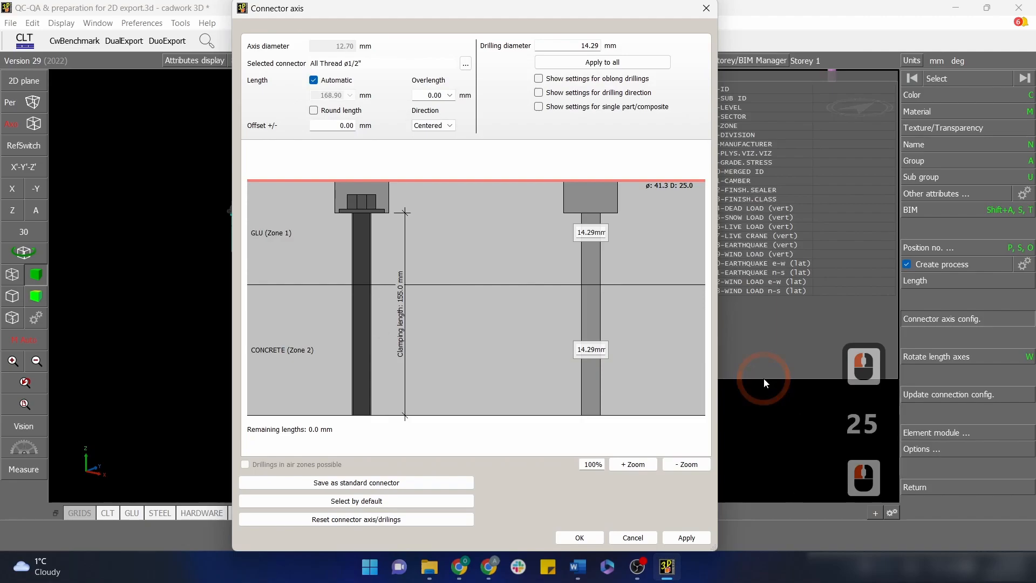
left_click(577, 537)
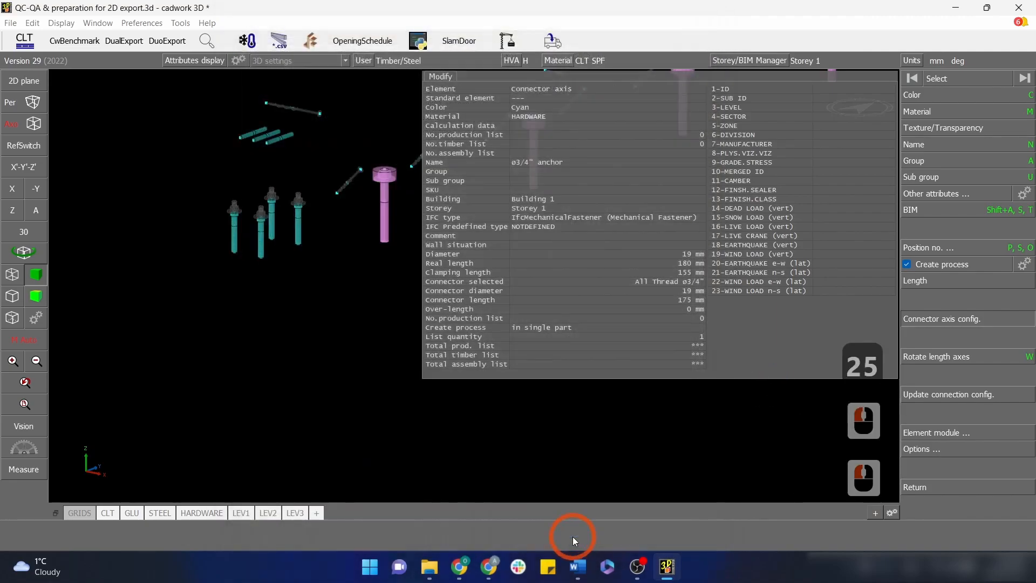
Rename the active anchors with the existing name ø1/2" anchor rod
left_click(951, 145)
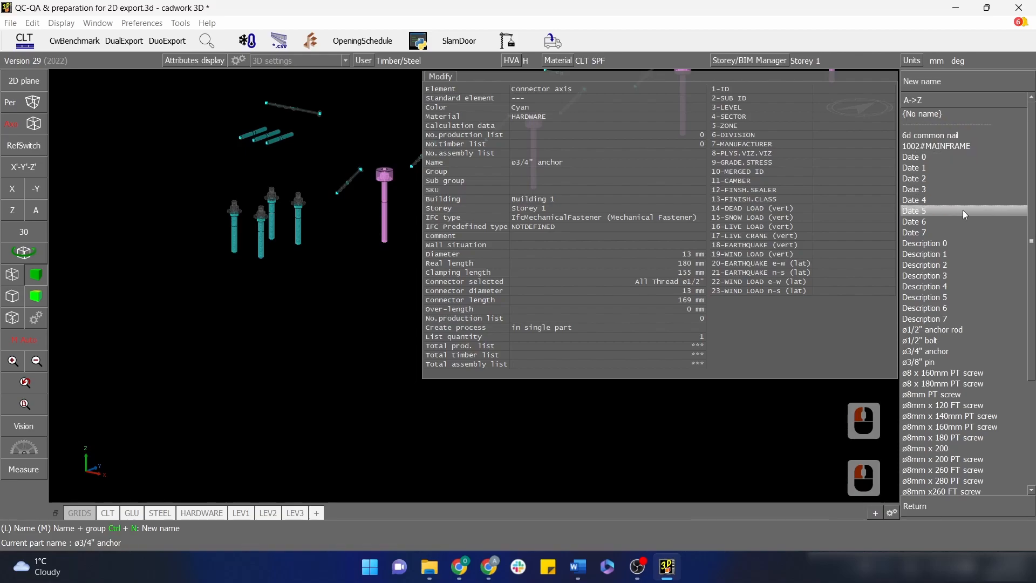
left_click(941, 330)
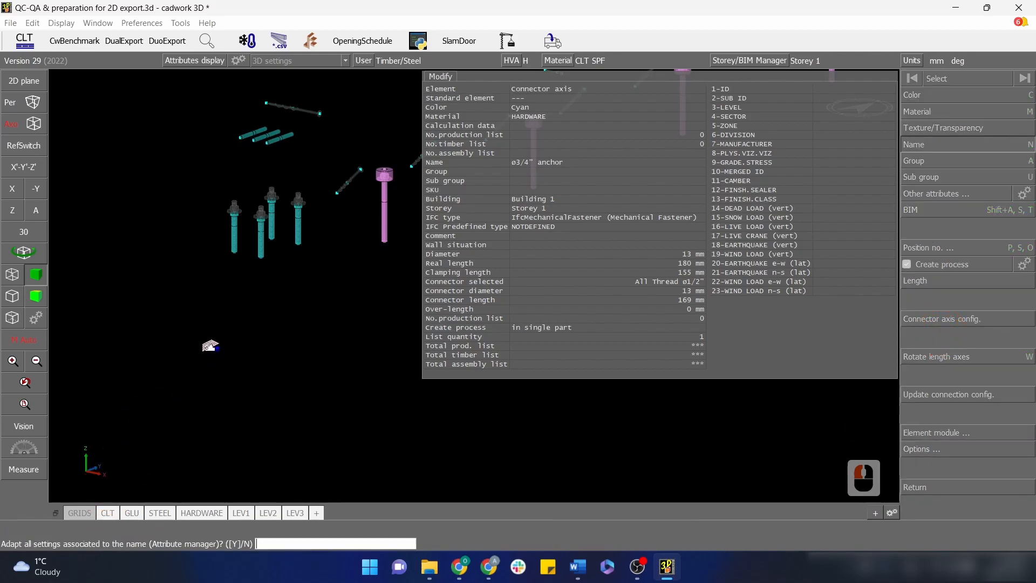
left_click(210, 346)
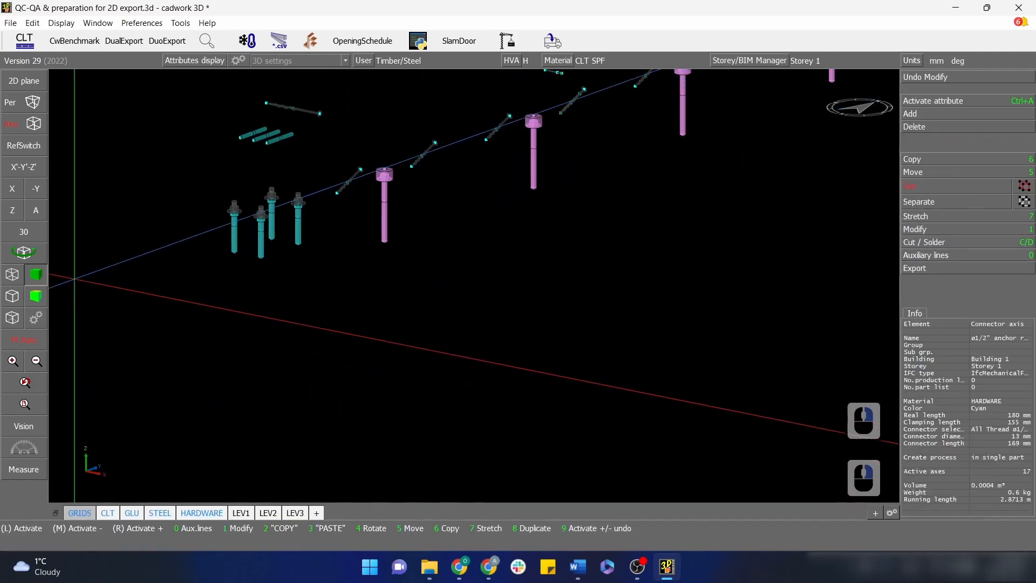
Return to the full axonometric view, clear the activation and activate the axes named ø8mm x 180 PT screw by the name attribute
left_click(36, 211)
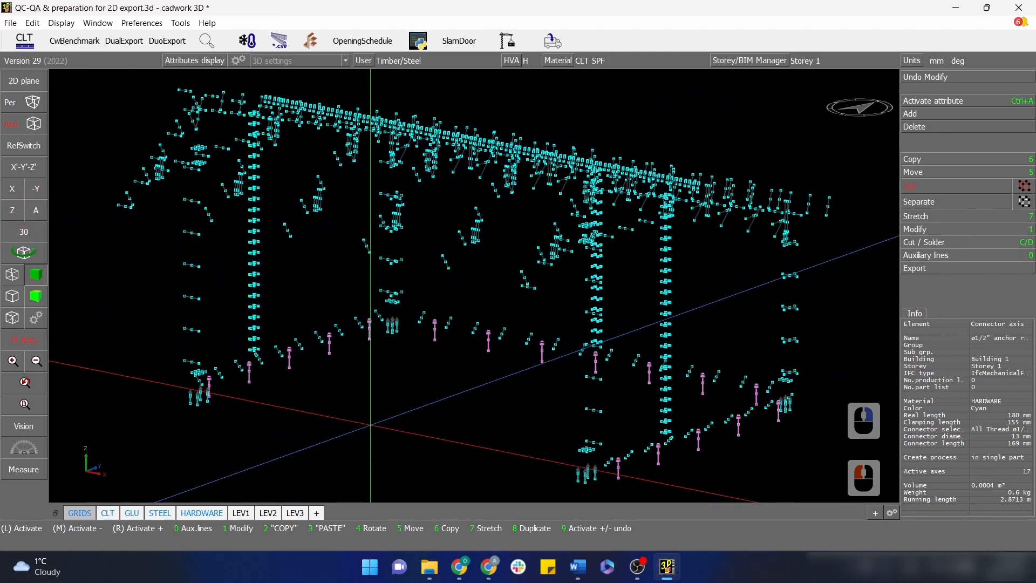
key("Escape")
key("Escape")
key("ctrl+1")
left_click(939, 147)
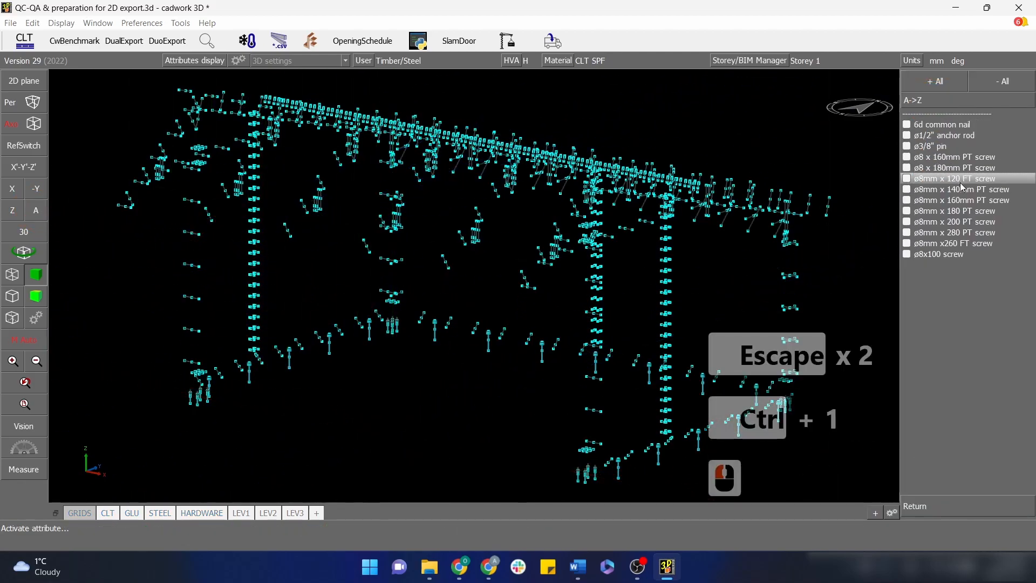
left_click(966, 213)
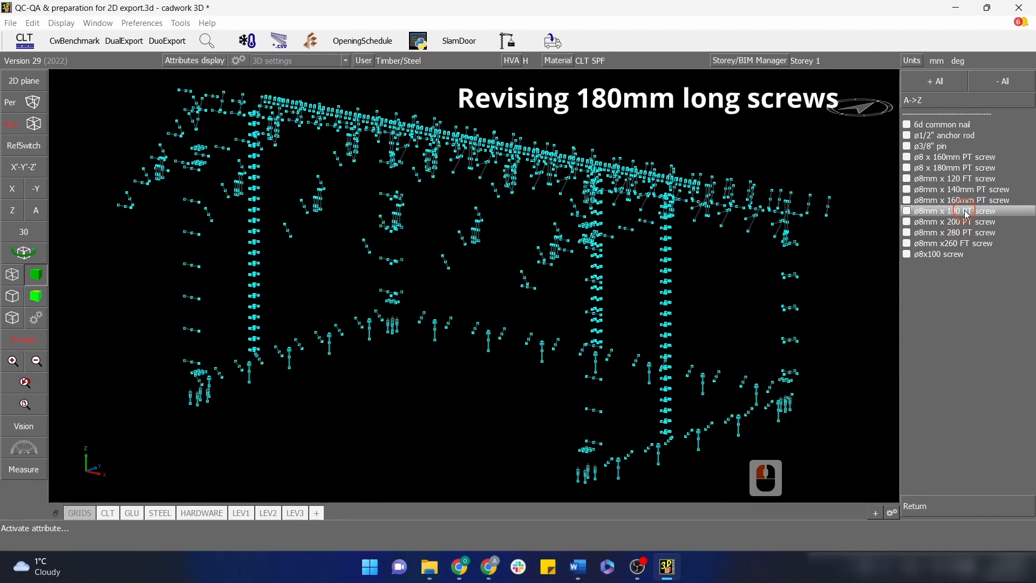
right_click(823, 286)
right_click(836, 266)
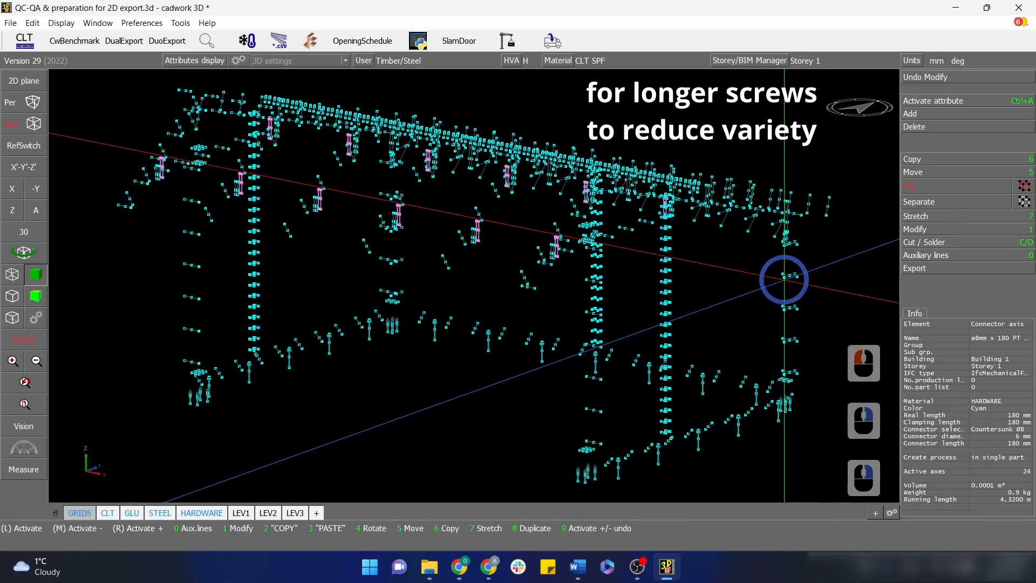
Redisplay the complete building model and additionally activate the elements connected by the active 180 mm screws
key("a")
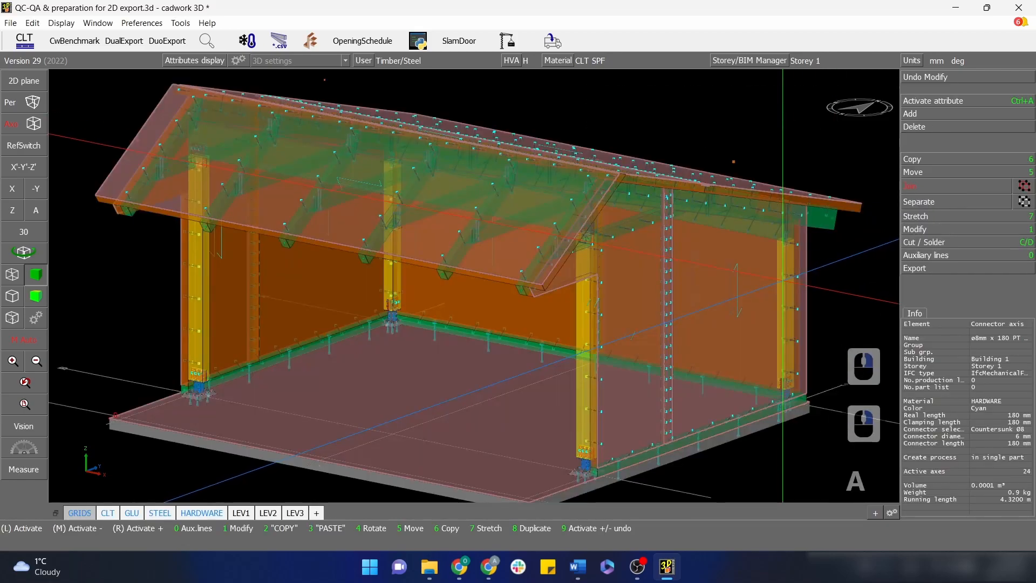
scroll(591, 281, "up", 2)
key("ctrl")
right_click_drag(471, 285, 465, 281, "ctrl")
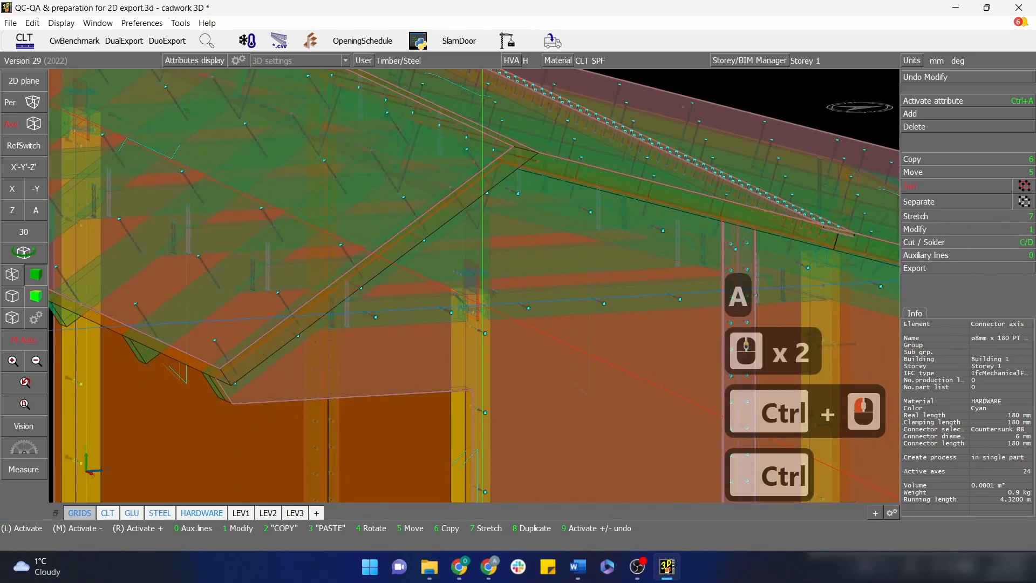
key("ctrl+F2")
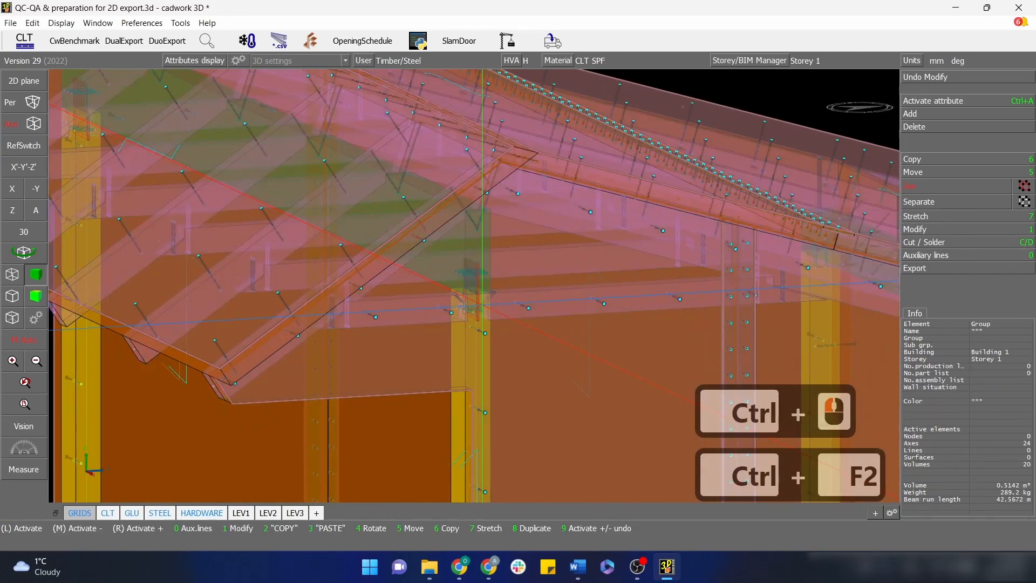
Isolate the active screws and their connected members, set a 2D plane on a tie beam's side face and clear the activation
key("slash")
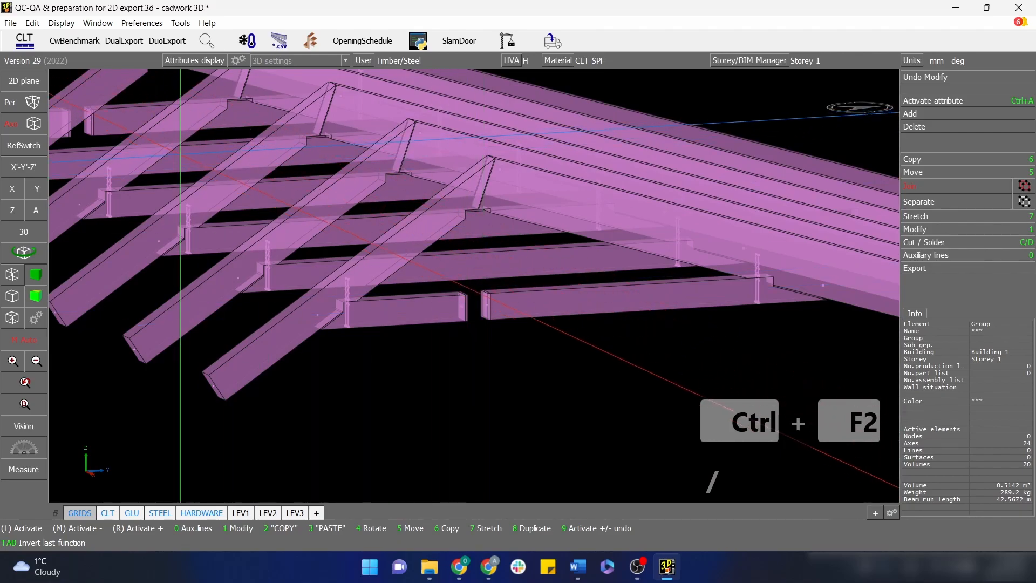
left_click(22, 81)
left_click(489, 305)
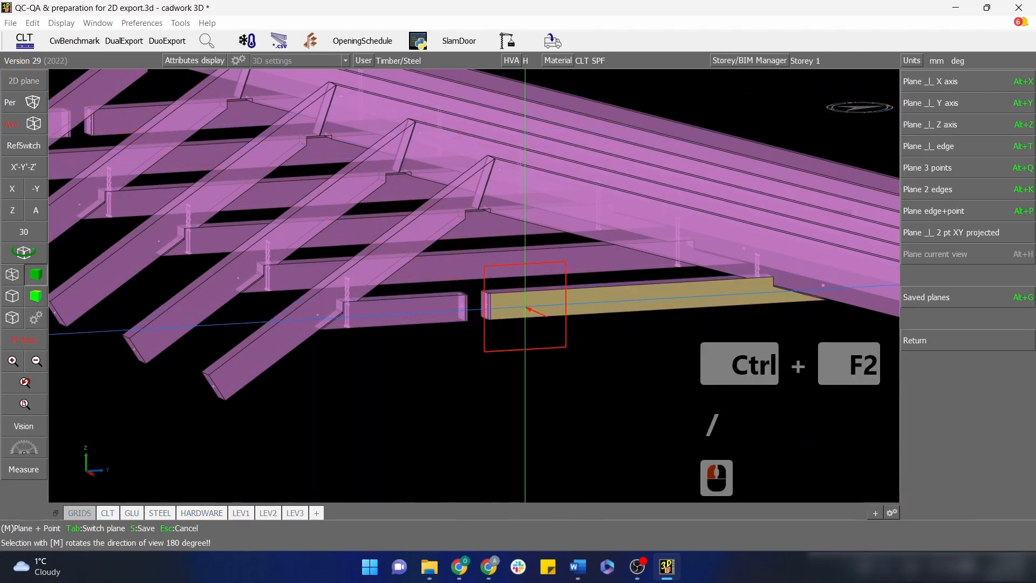
left_click(479, 274)
key("Escape")
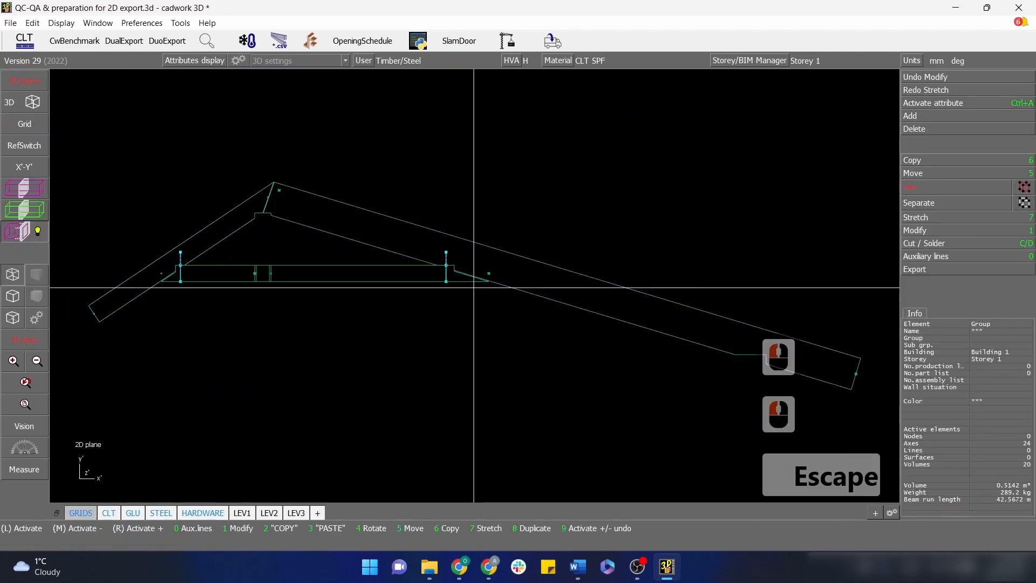
Activate all screws sharing the name ø8mm x 180 PT screw and set their real length to 200 mm
left_click(185, 252)
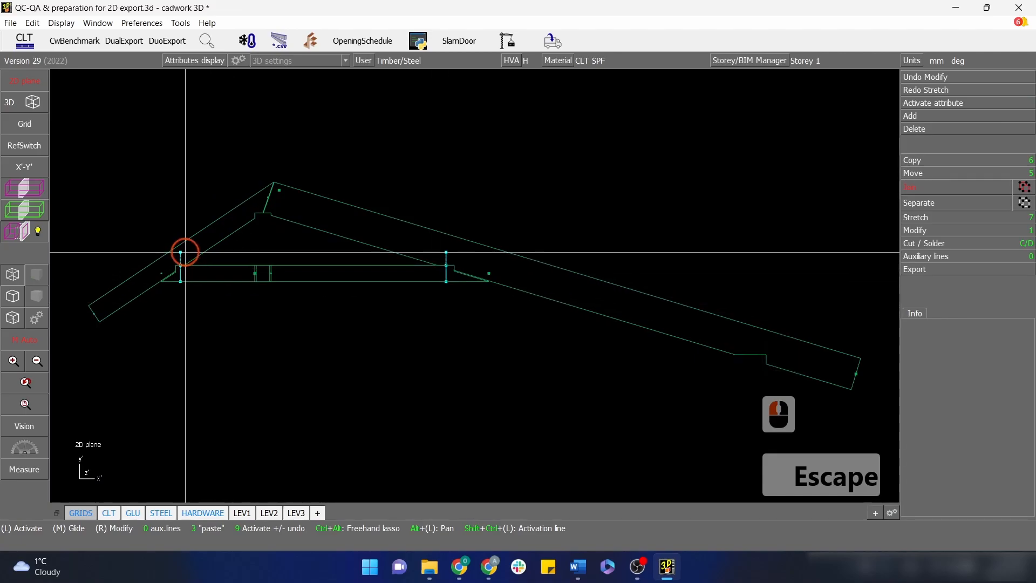
key("ctrl")
key("ctrl+a")
key("n")
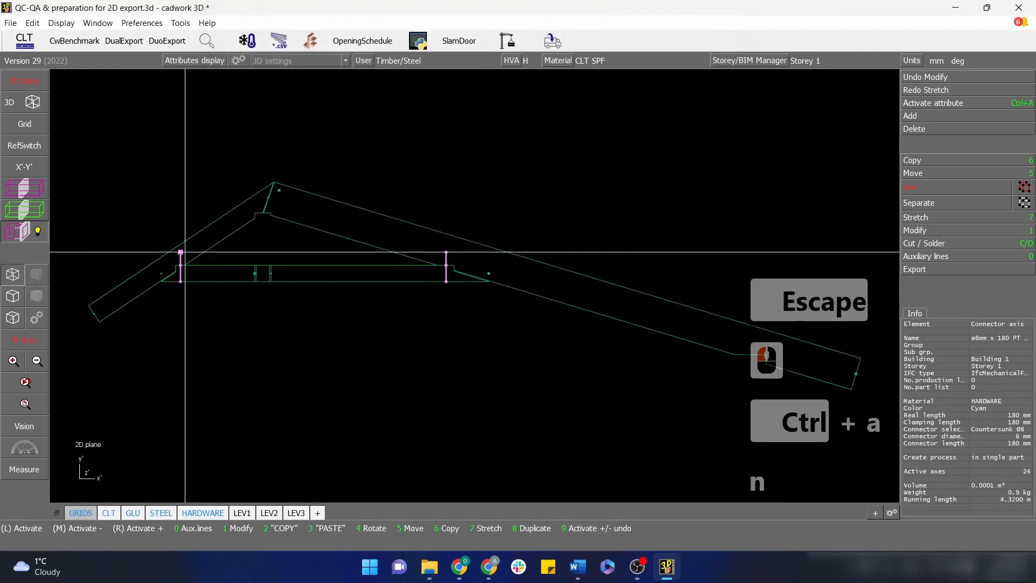
key("1")
left_click(919, 282)
type("200")
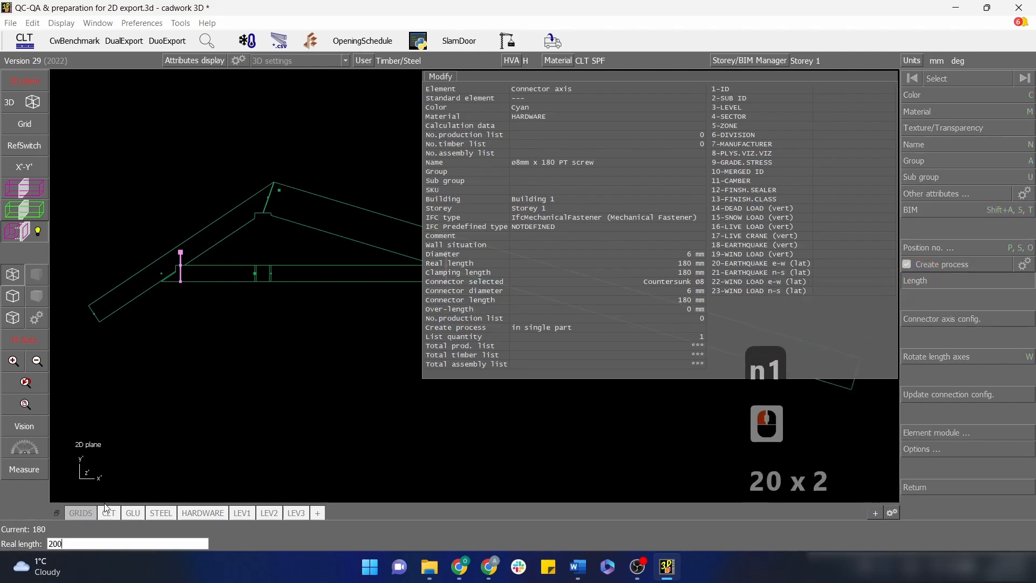
key("Return")
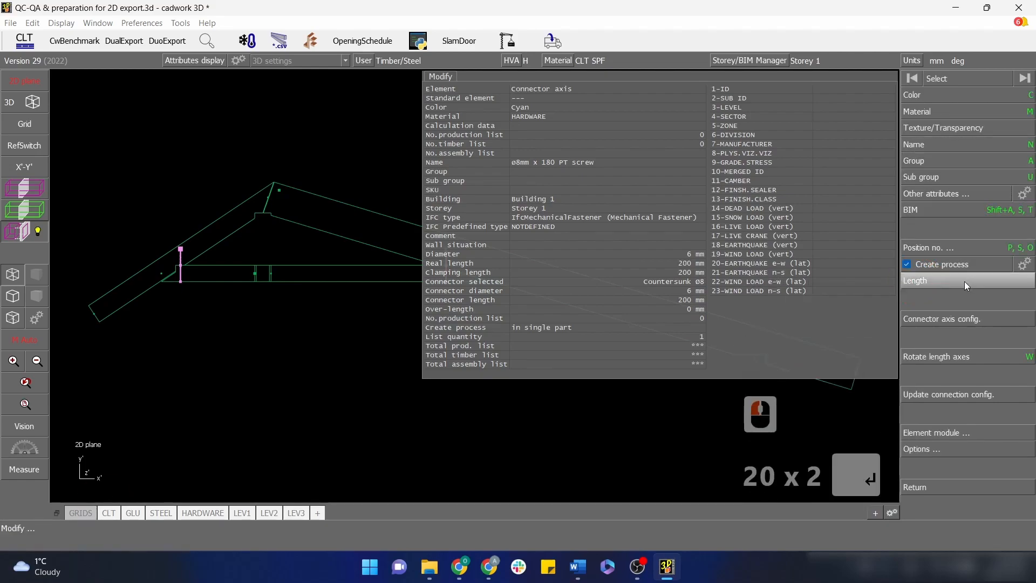
Turn off process creation for the active screws and rename them with the existing name ø8mm x 200 PT screw, adapting the associated settings
left_click(907, 265)
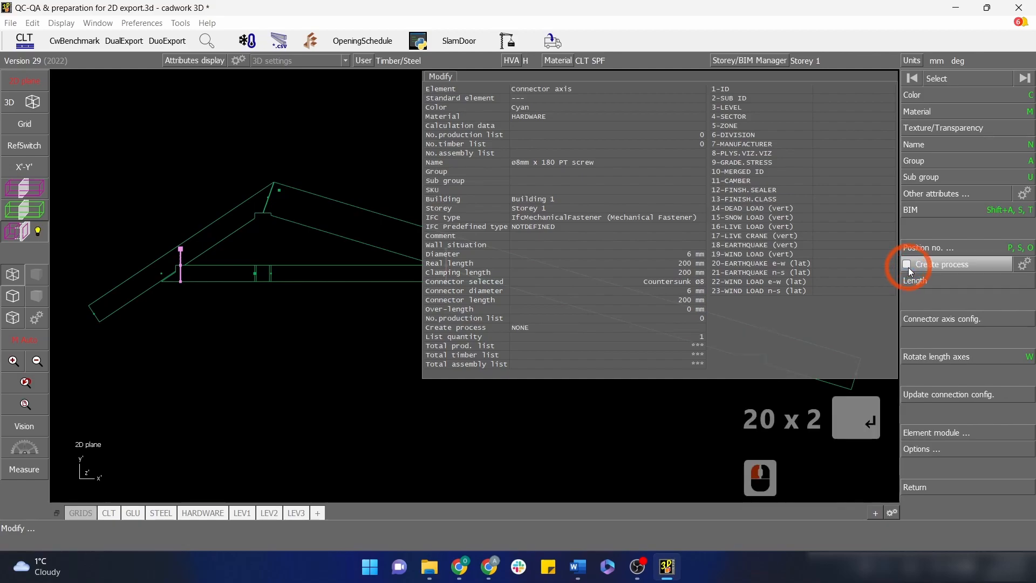
left_click(943, 143)
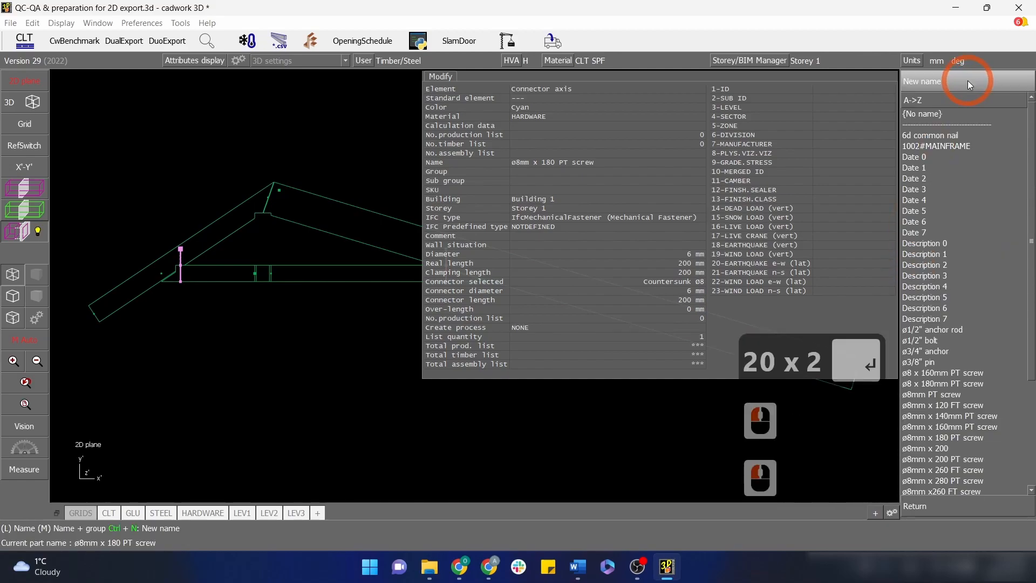
left_click(954, 459)
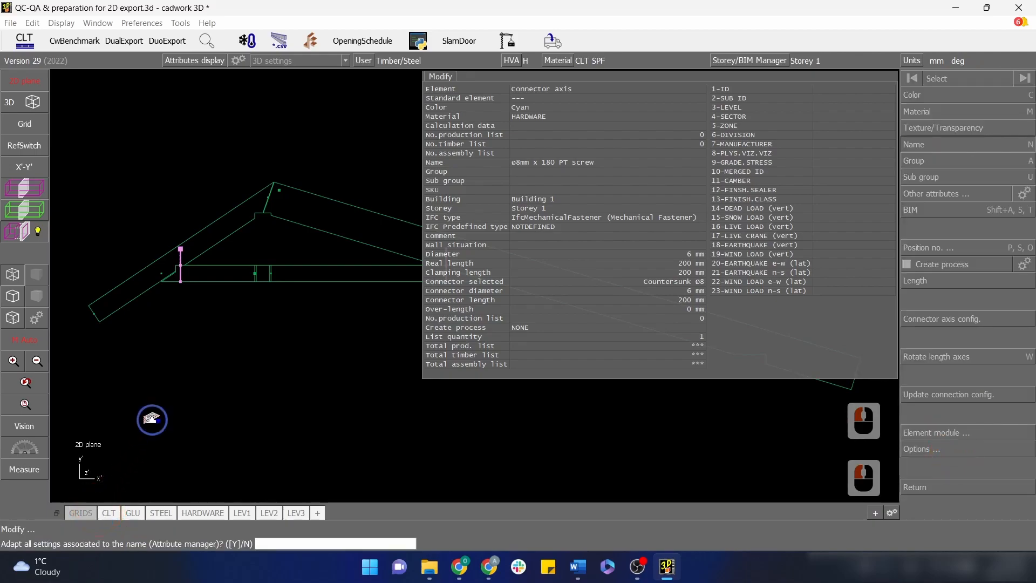
right_click(152, 420)
right_click(701, 416)
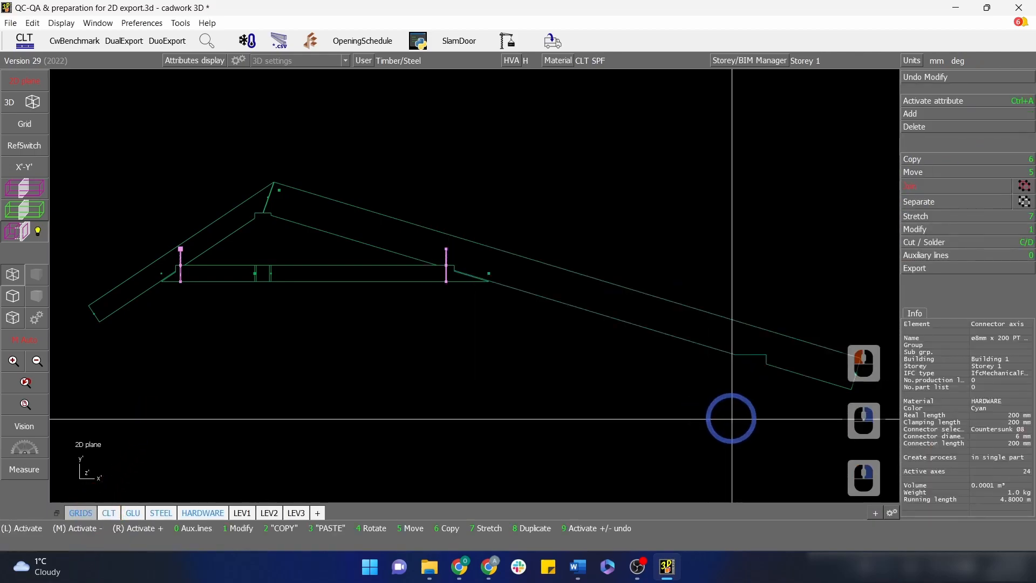
Return to the 3D axonometric view, display only the connector axes of the whole model and clear the activation
left_click(22, 102)
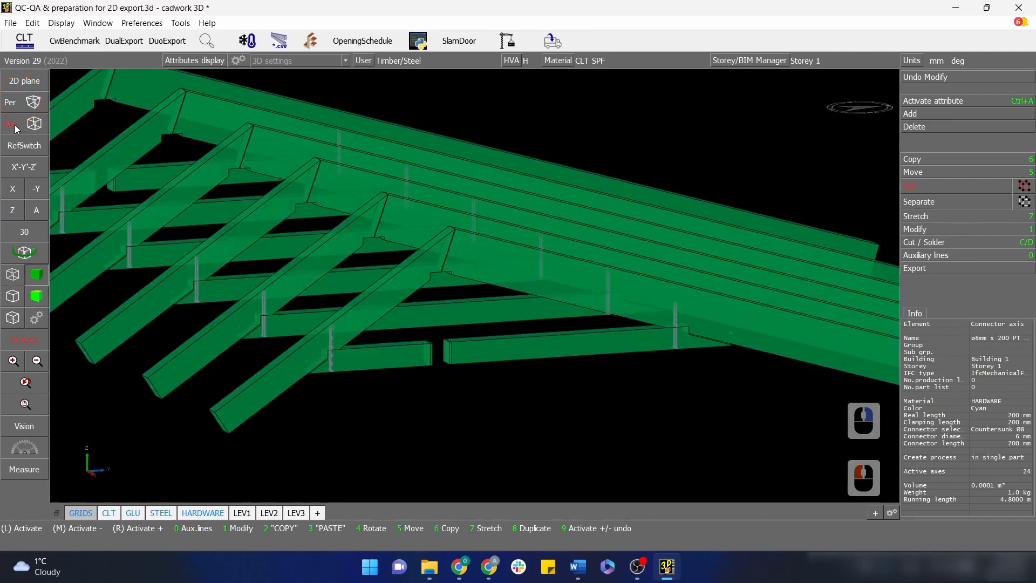
left_click(36, 212)
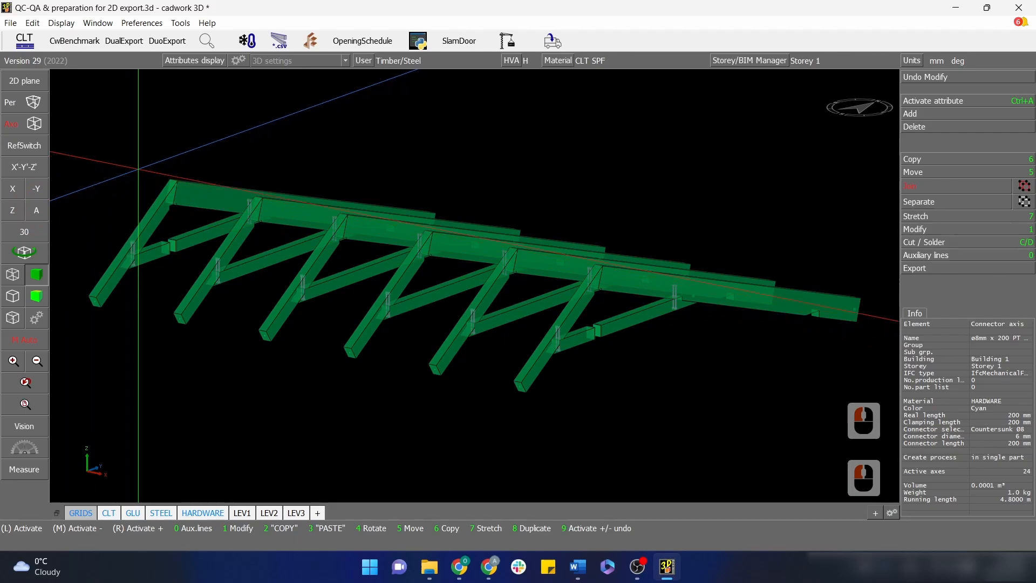
key("slash")
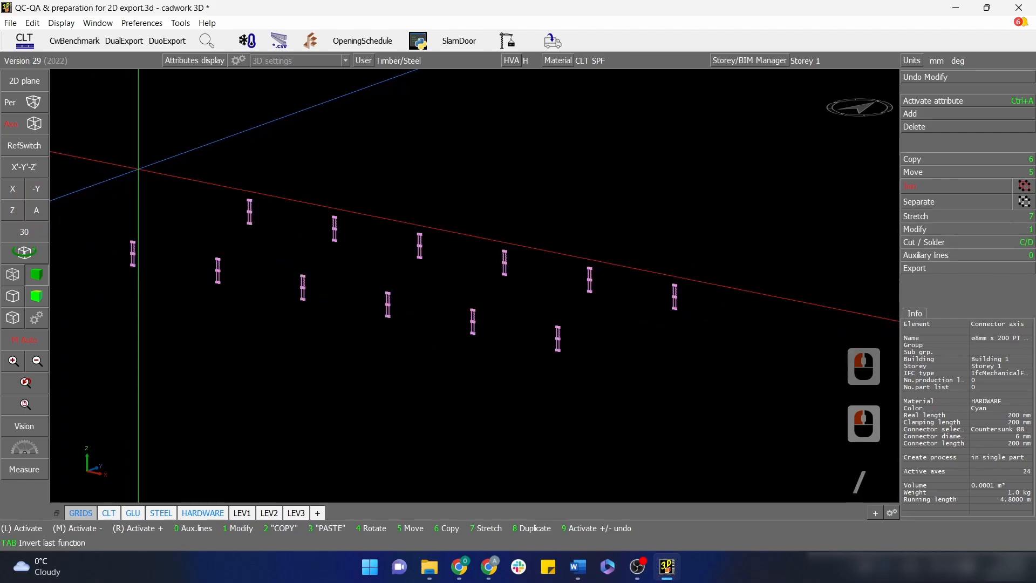
key("t")
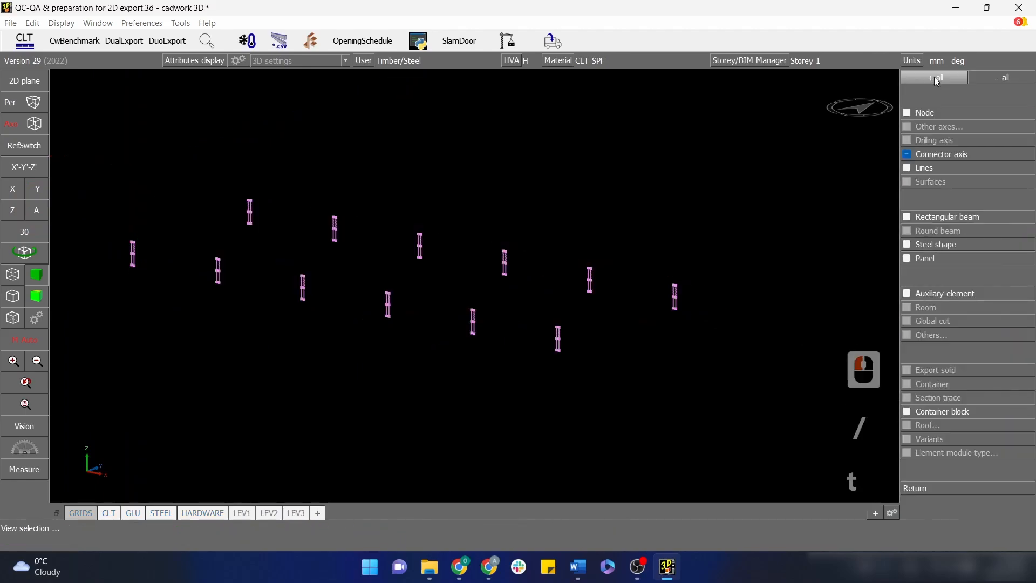
left_click(929, 157)
double_click(928, 160)
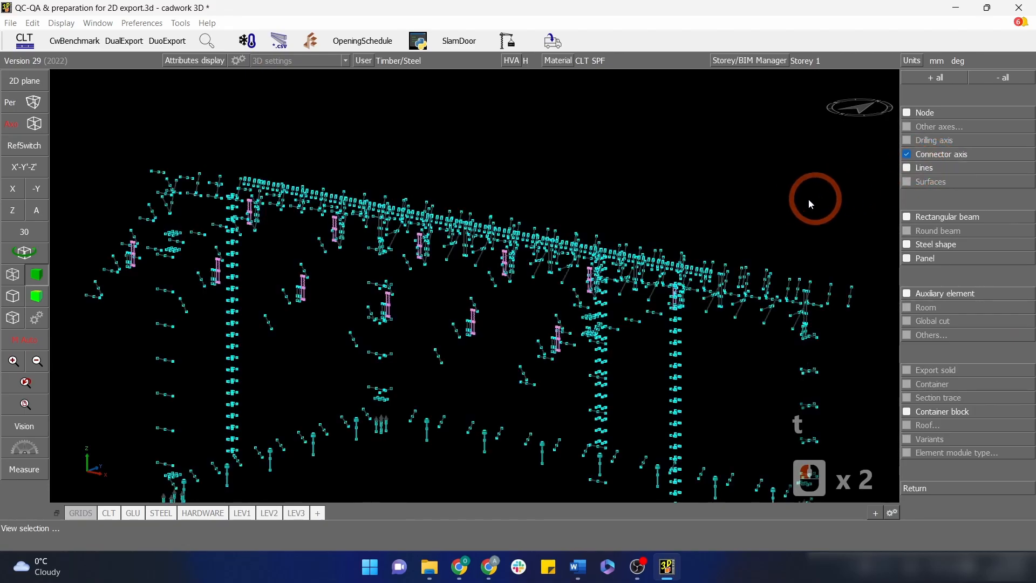
right_click(793, 180)
key("Escape")
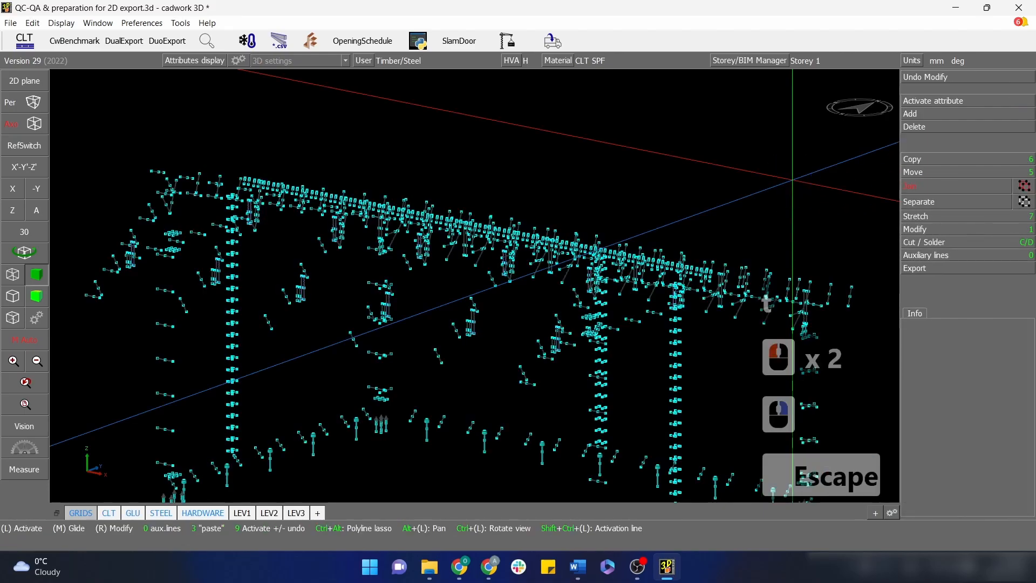
Activate the connector axes named ø8mm x 120 FT screw by the name attribute
key("ctrl+1")
left_click(935, 80)
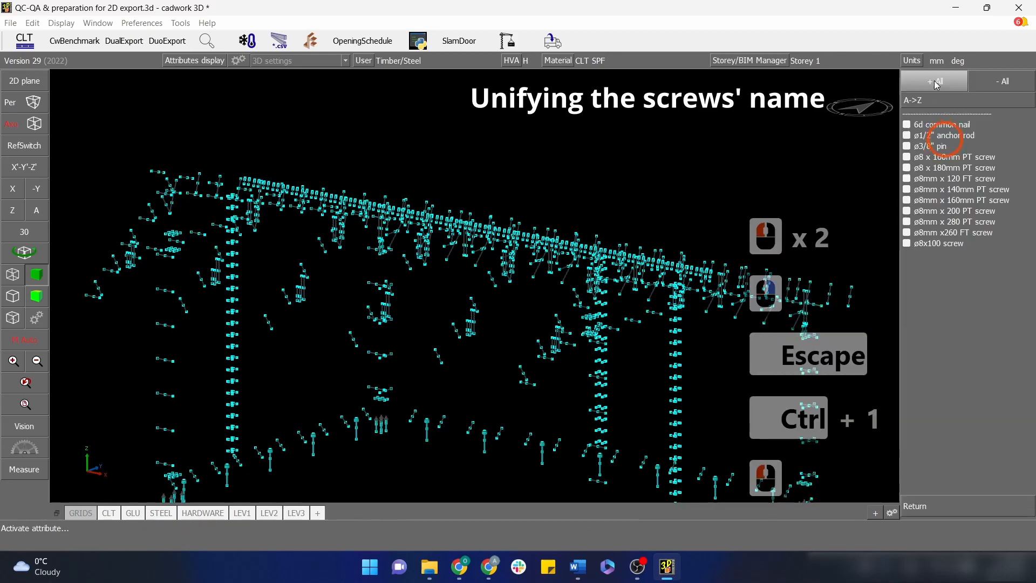
left_click(942, 180)
right_click(815, 181)
left_click(846, 169)
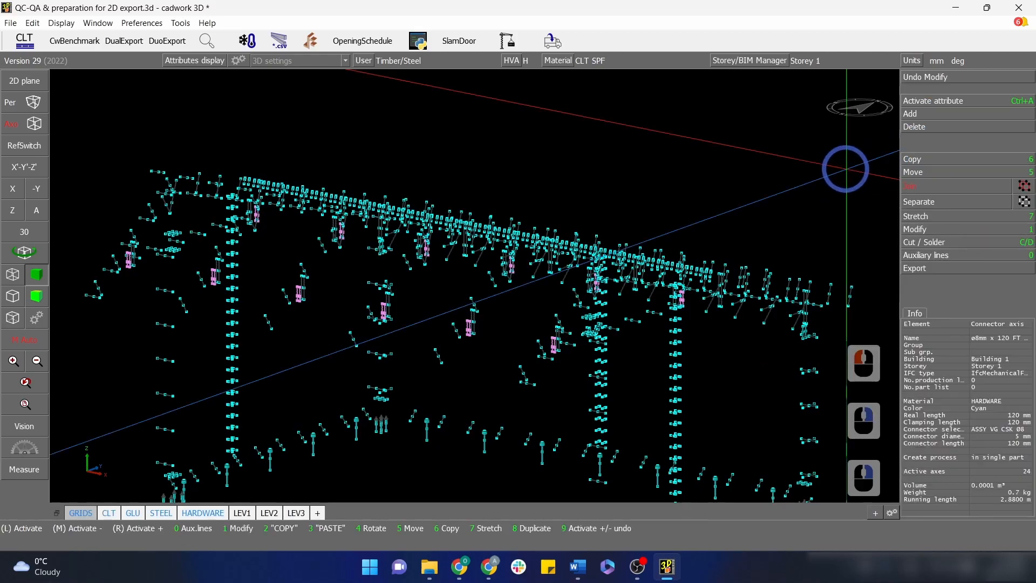
Rename the active screws as ø8 x 120mm FT screw and clear the activation
key("1")
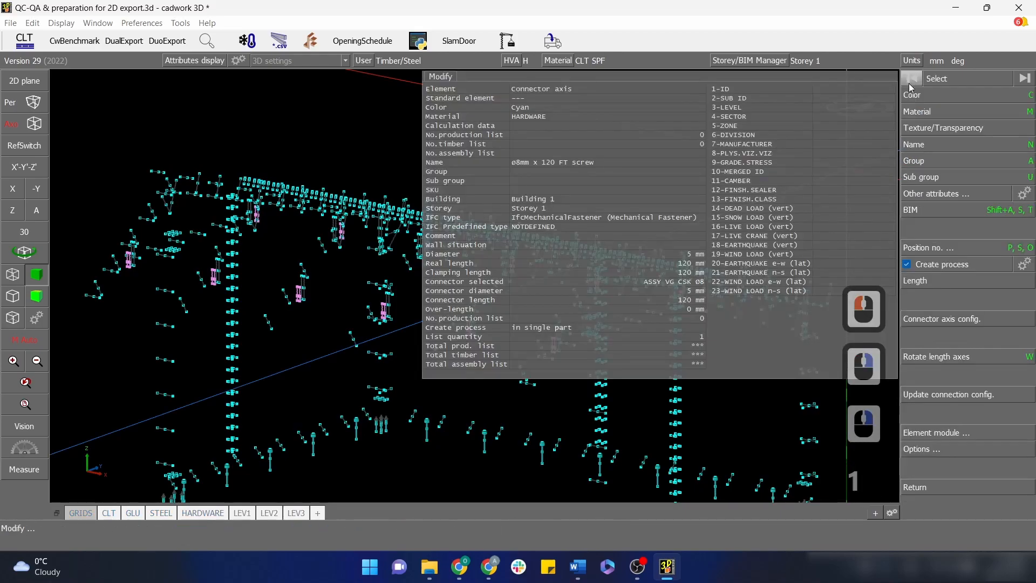
left_click(920, 144)
left_click(967, 80)
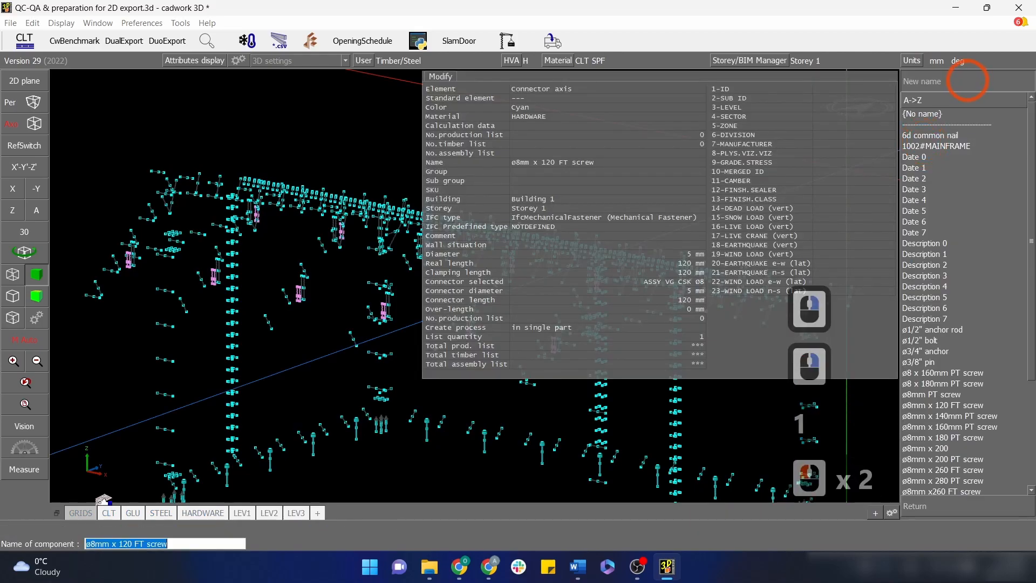
left_click(112, 544)
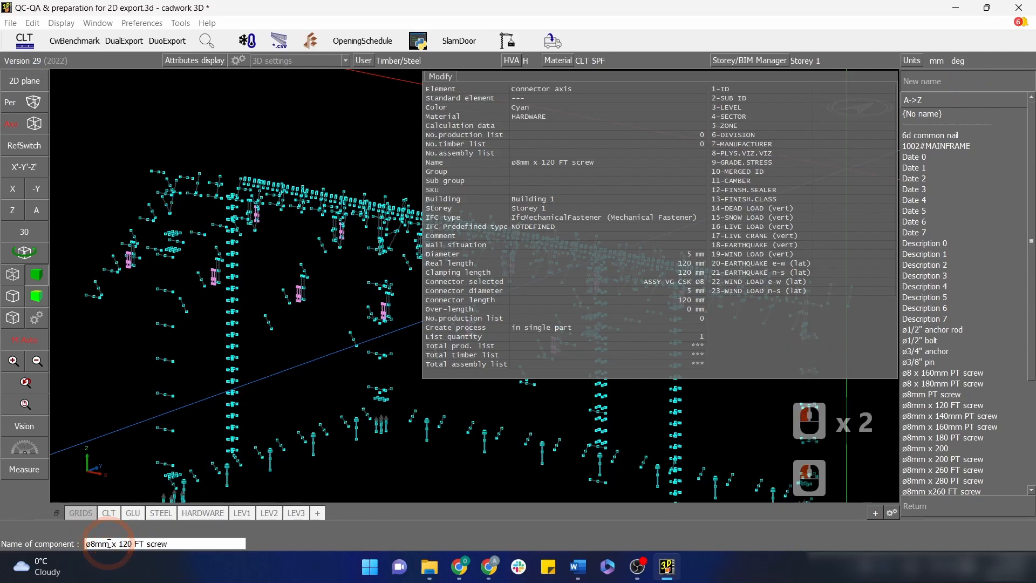
key("BackSpace")
key("BackSpace")
left_click(116, 545)
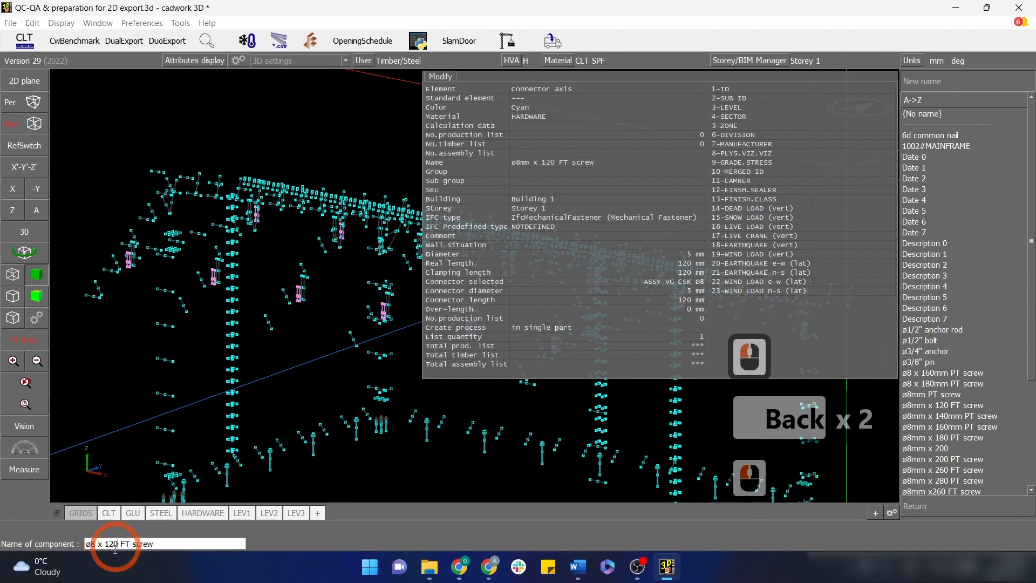
type("mm")
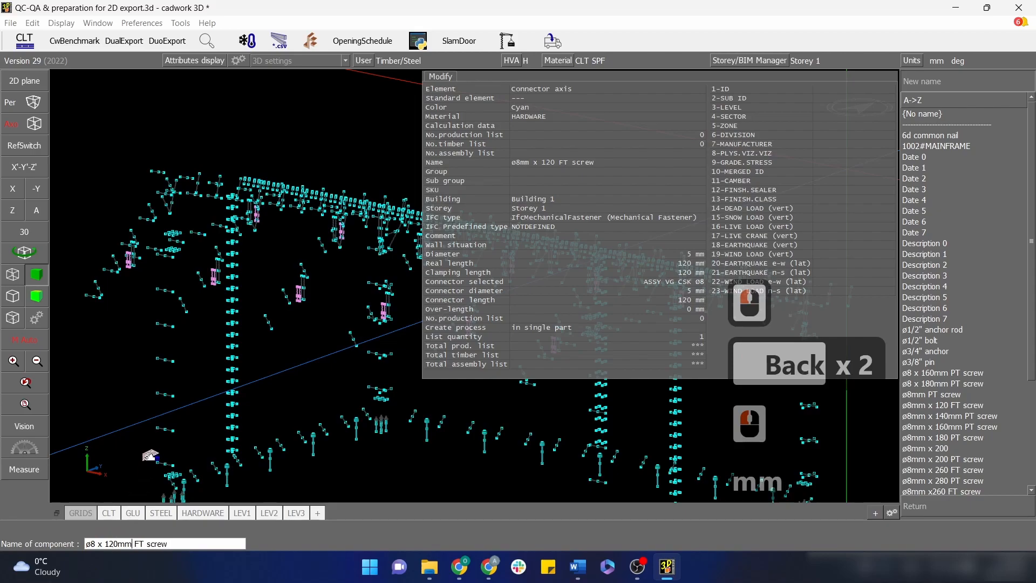
right_click(139, 442)
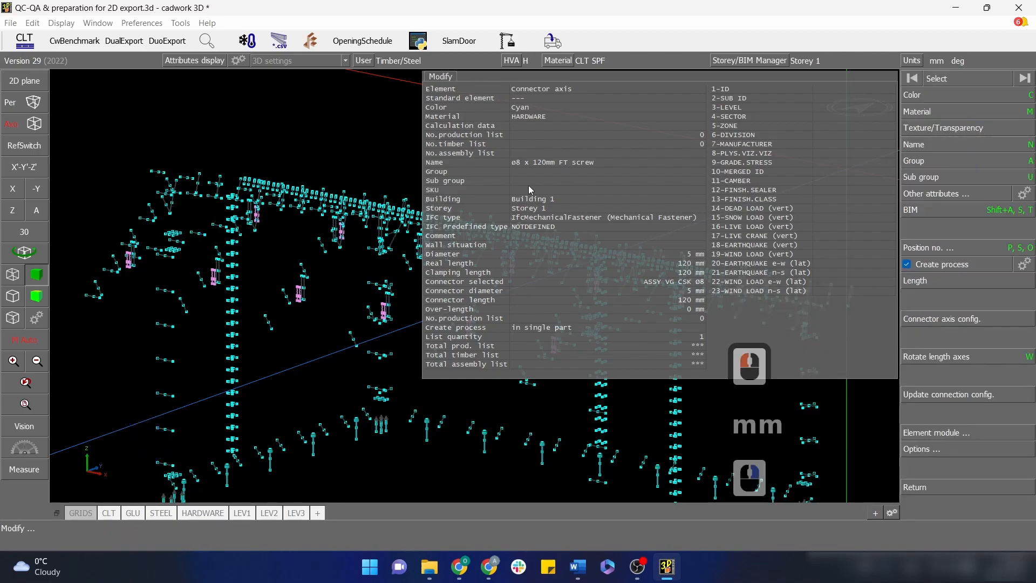
key("Escape")
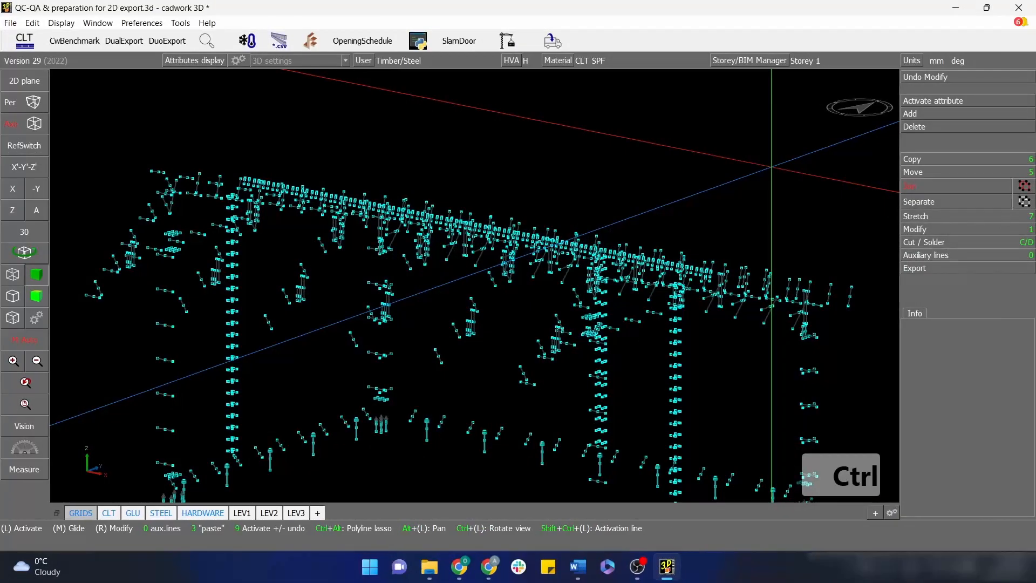
Check the connector names in the name attribute list and redisplay the complete building model in axonometric view
key("ctrl+1")
left_click(952, 140)
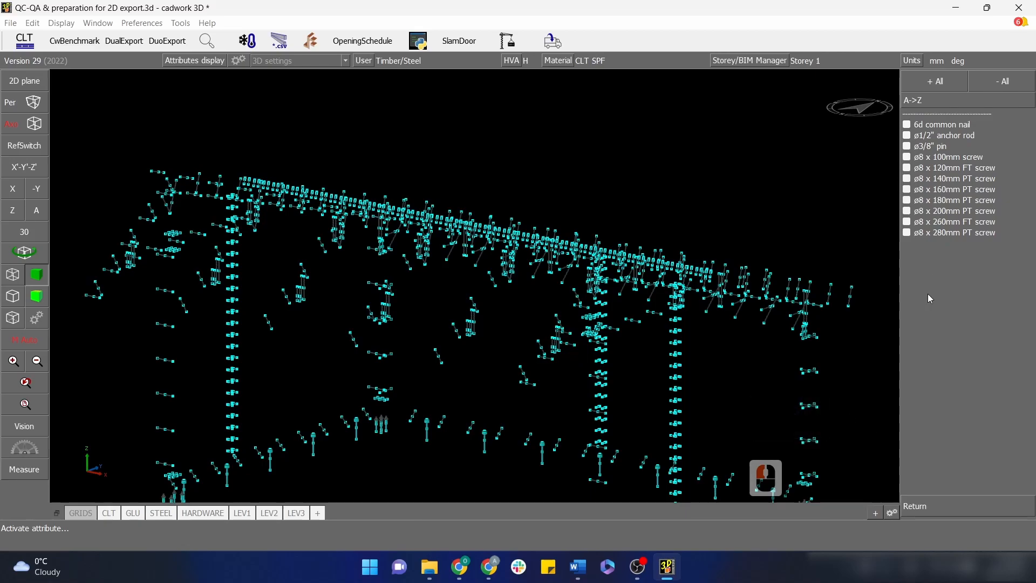
key("Escape")
key("j")
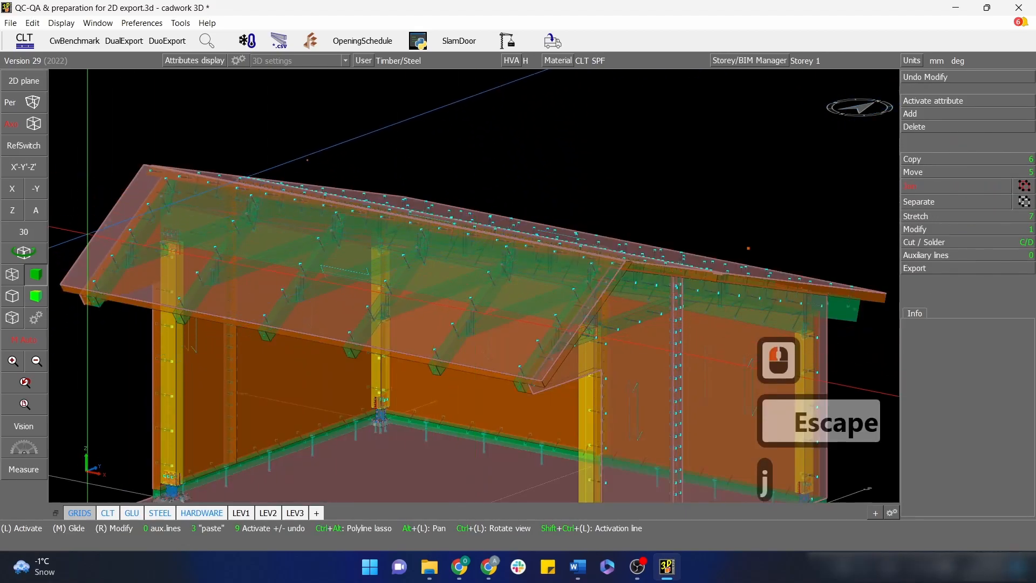
left_click(36, 212)
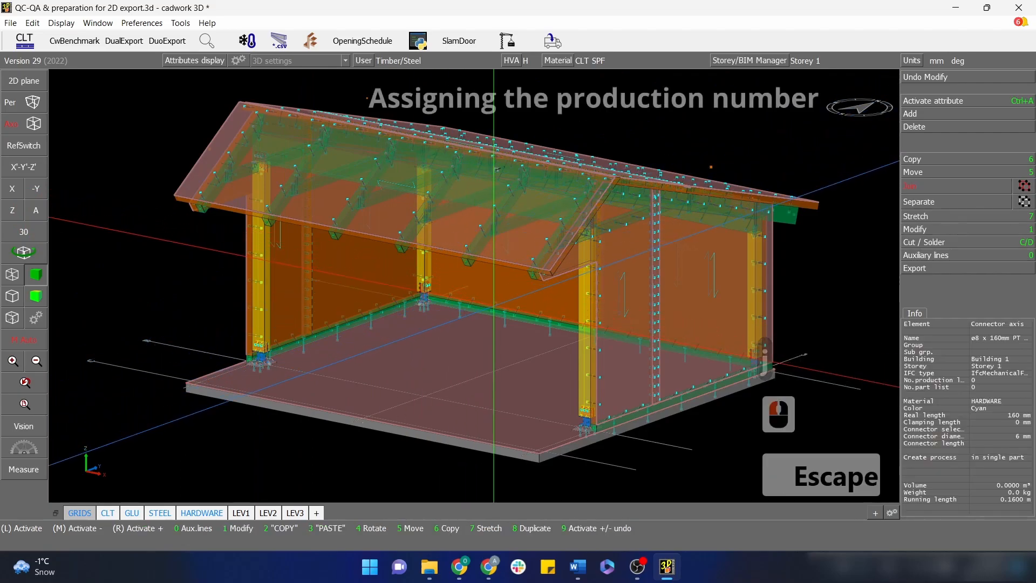
Activate all elements with the material STEEL by attribute and display only those elements
key("ctrl+1")
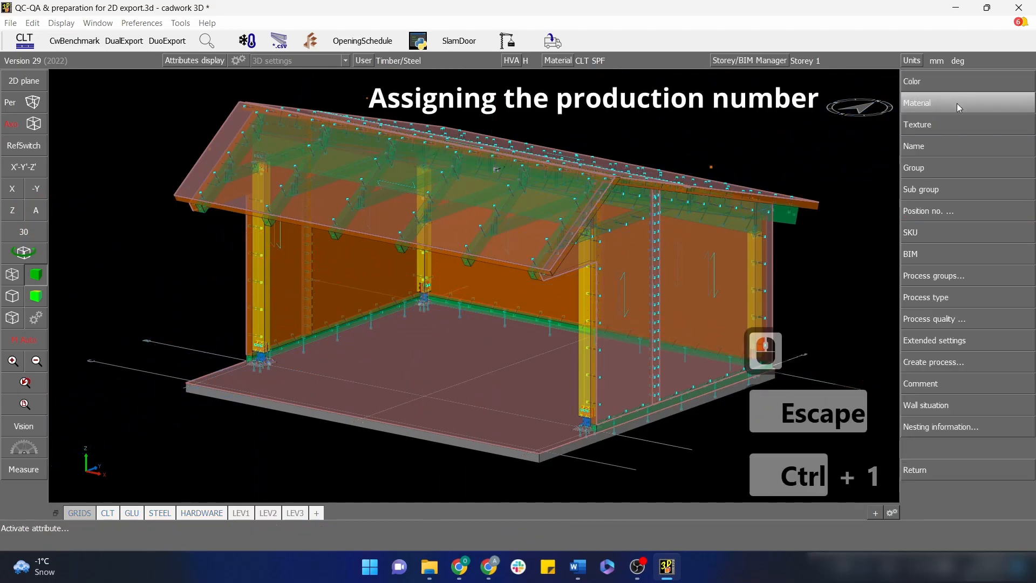
left_click(957, 102)
left_click(929, 157)
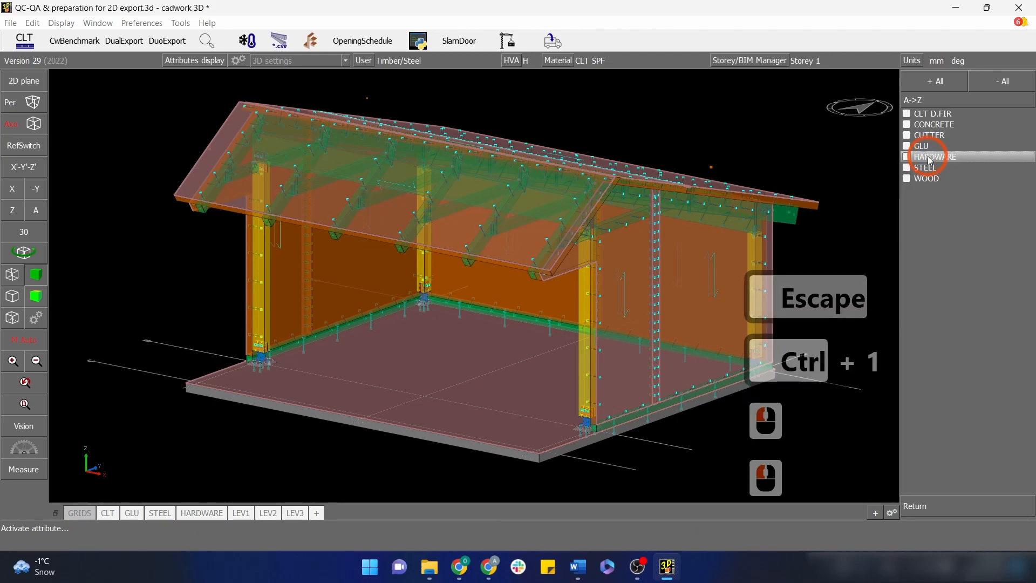
left_click(926, 168)
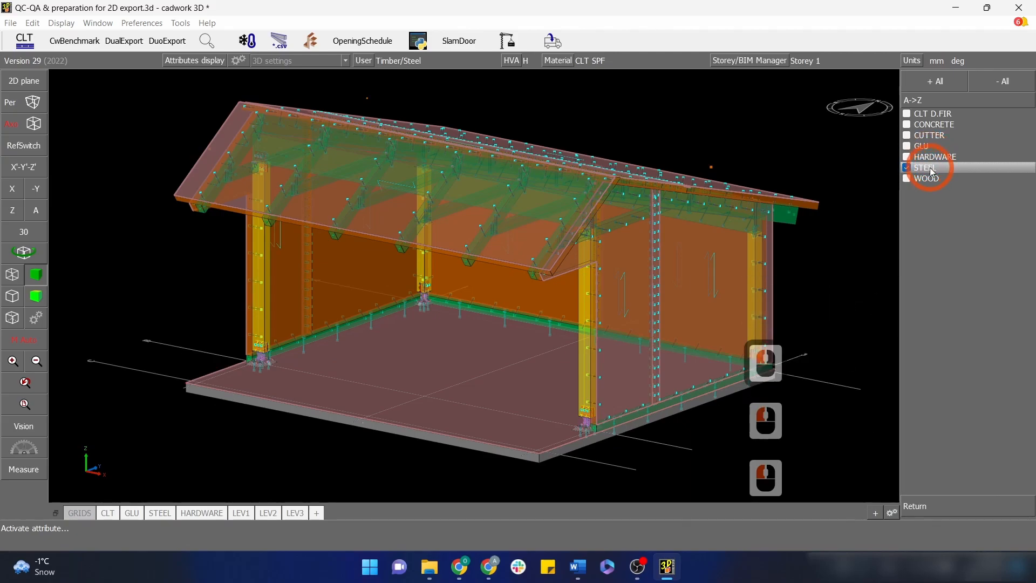
middle_click(808, 158)
middle_click(837, 143)
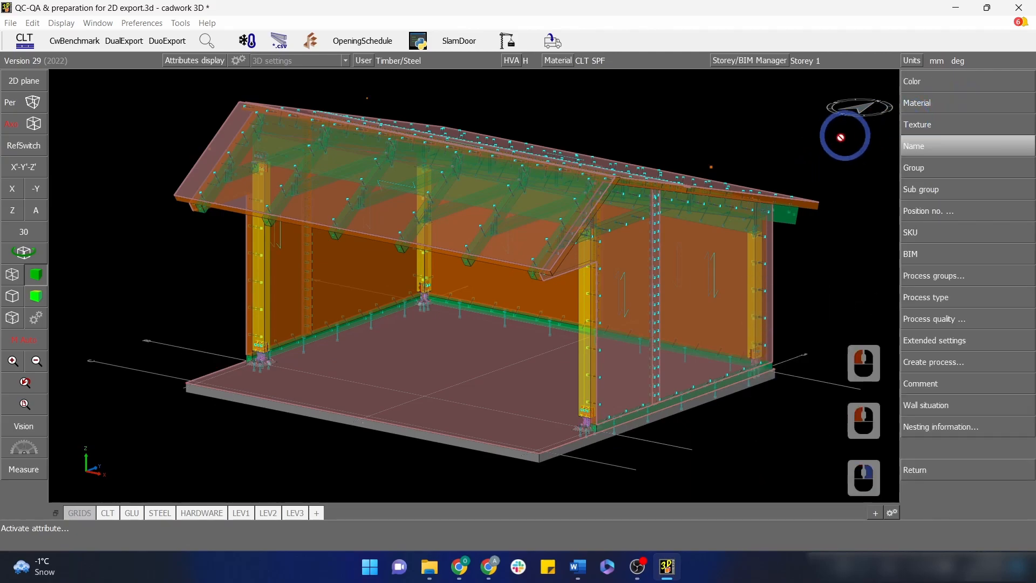
key("slash")
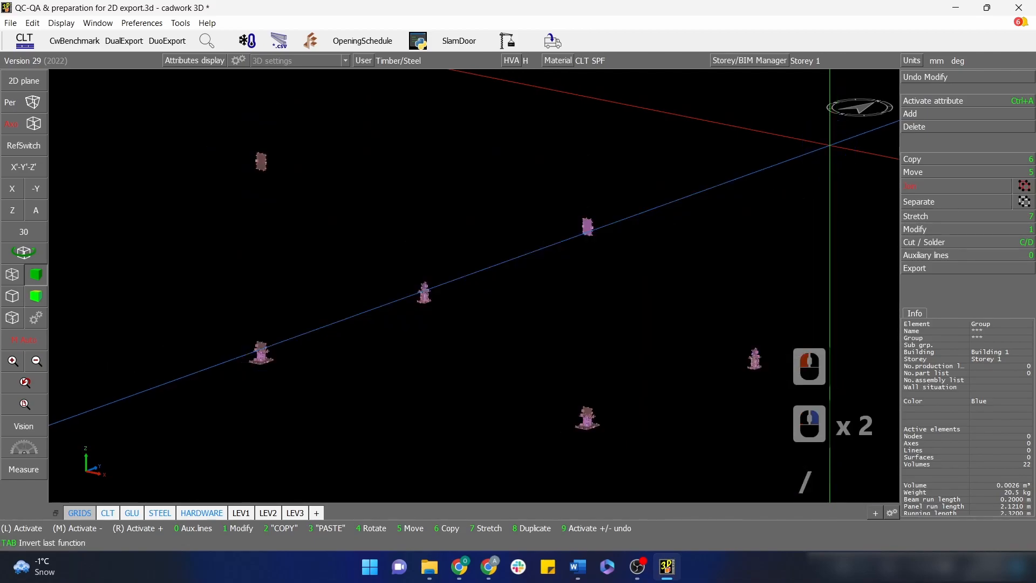
Calculate the production list for only the active steel elements, checking for duplicates and allocating production numbers from 1
left_click(923, 268)
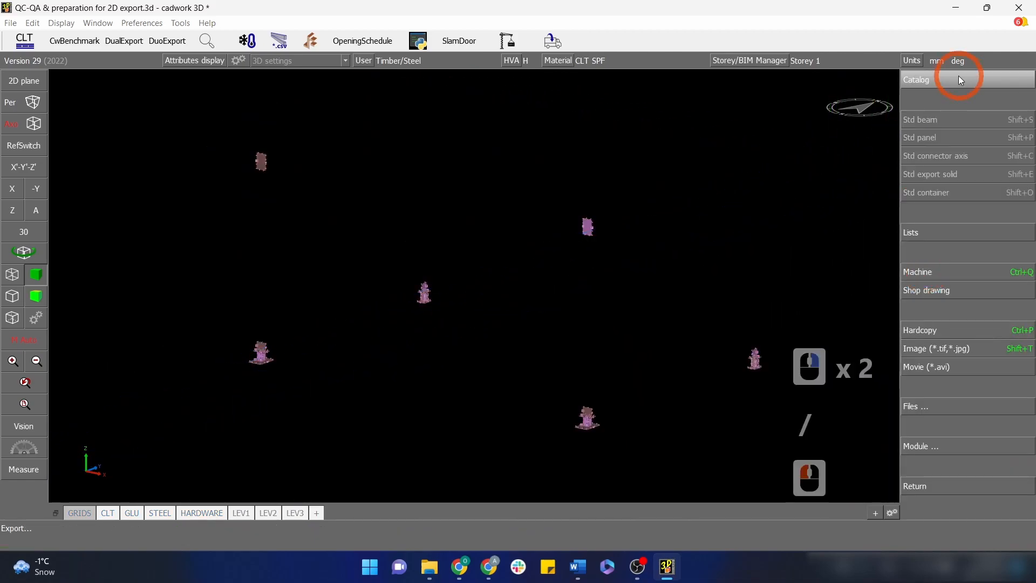
left_click(947, 233)
left_click(963, 80)
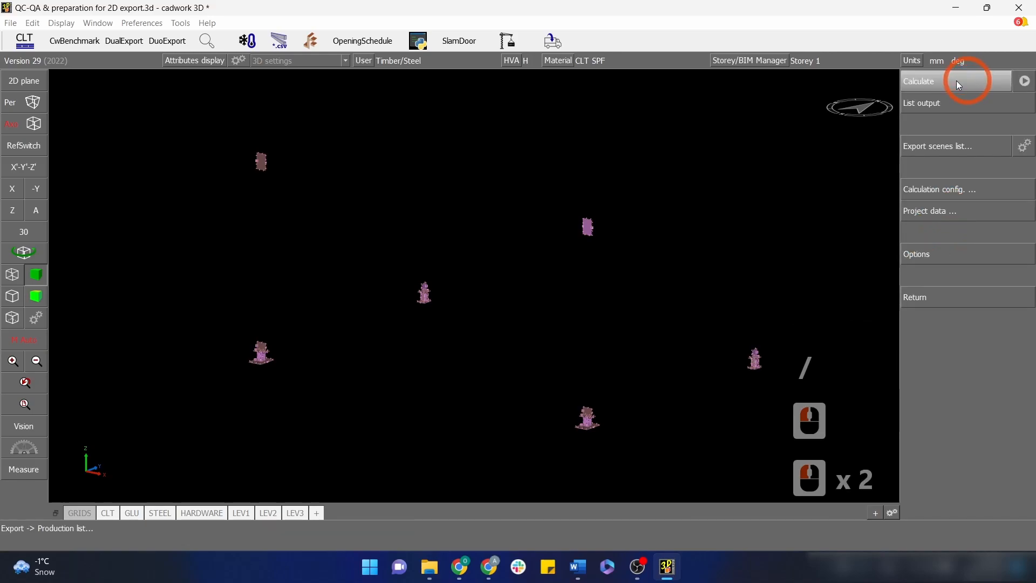
left_click(955, 83)
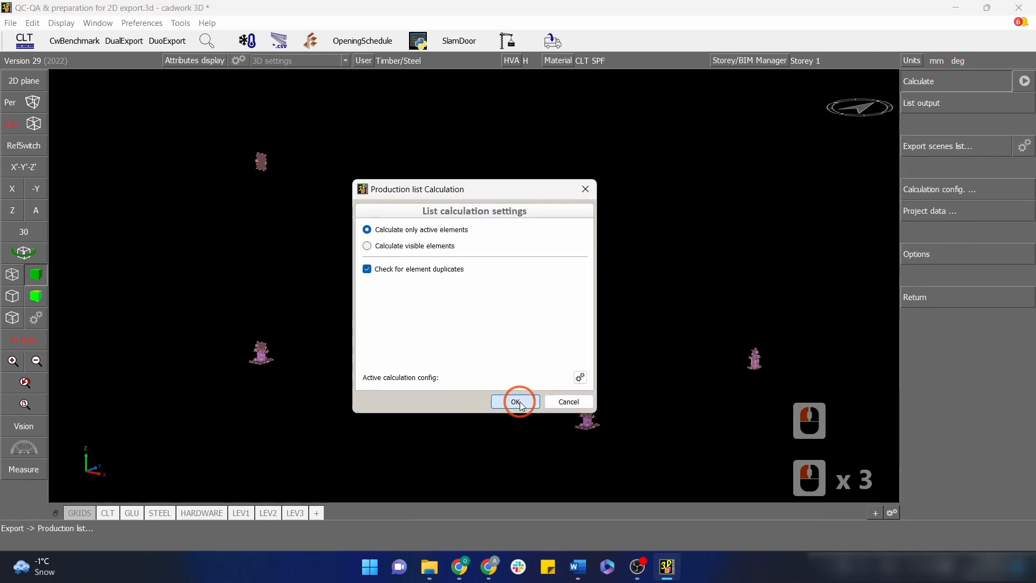
left_click(516, 401)
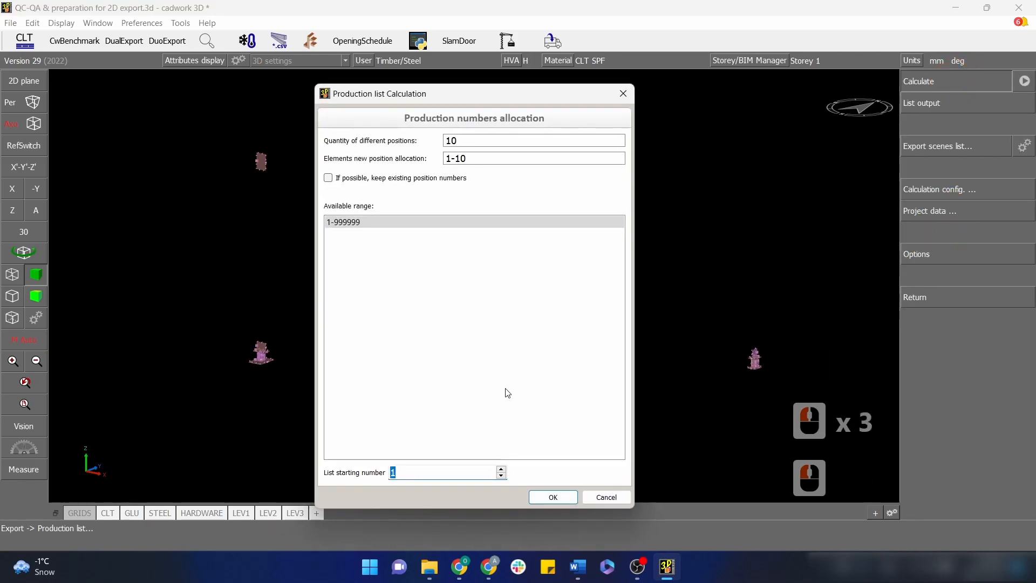
left_click(548, 497)
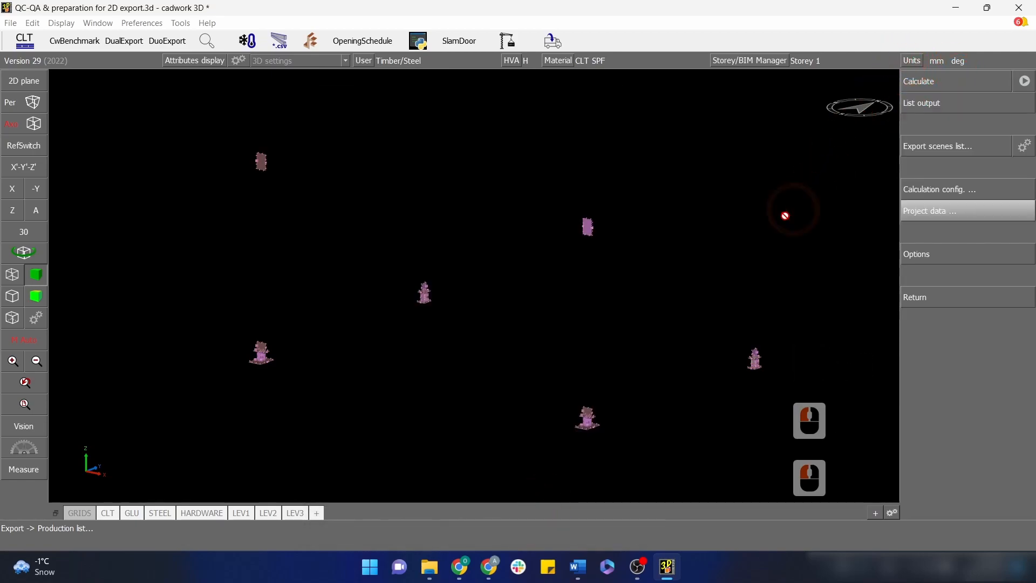
right_click(754, 235)
right_click(826, 215)
right_click(817, 286)
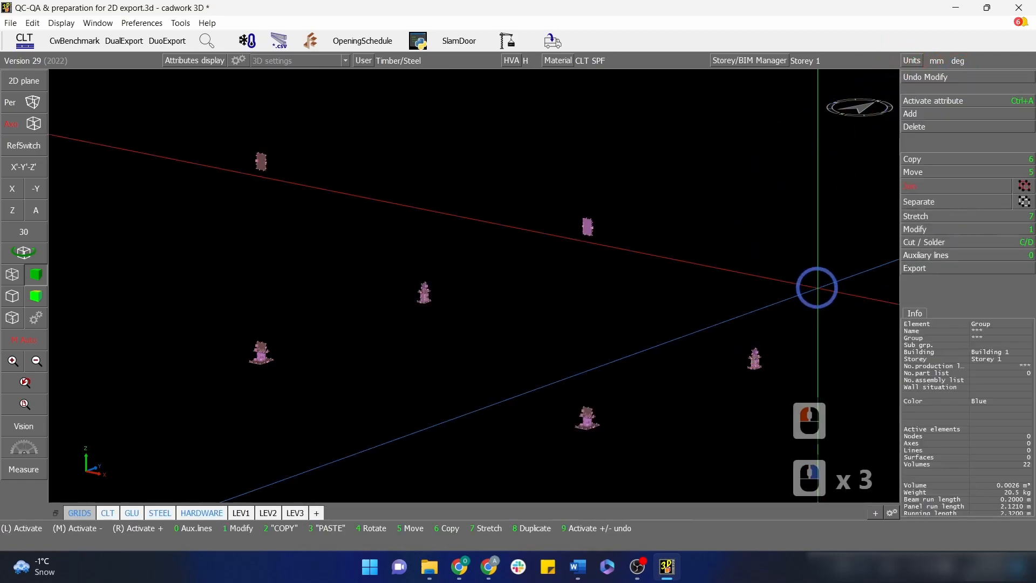
Add all container blocks, column base 1 and knife plate, to the displayed steel elements
key("t")
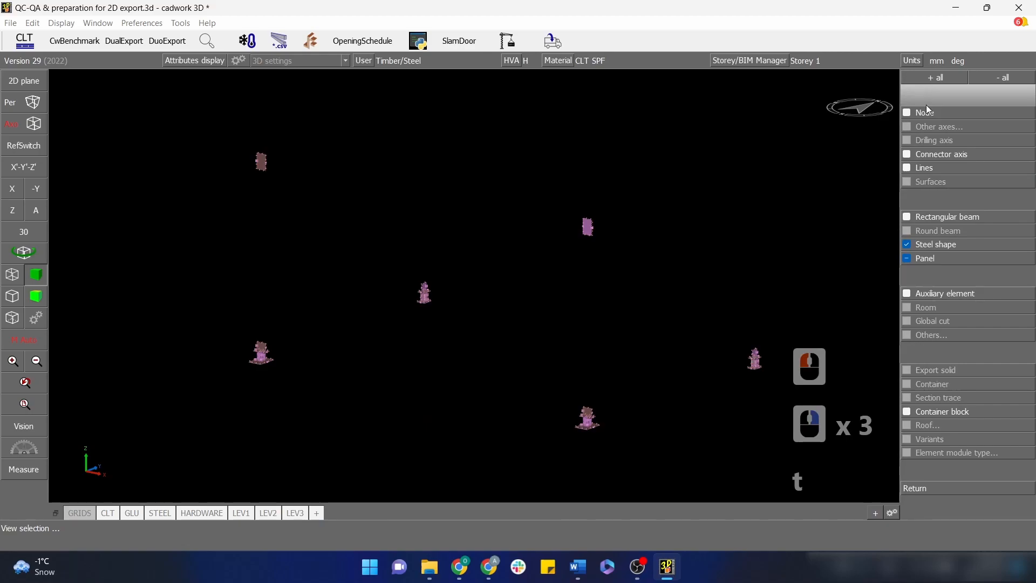
left_click(931, 412)
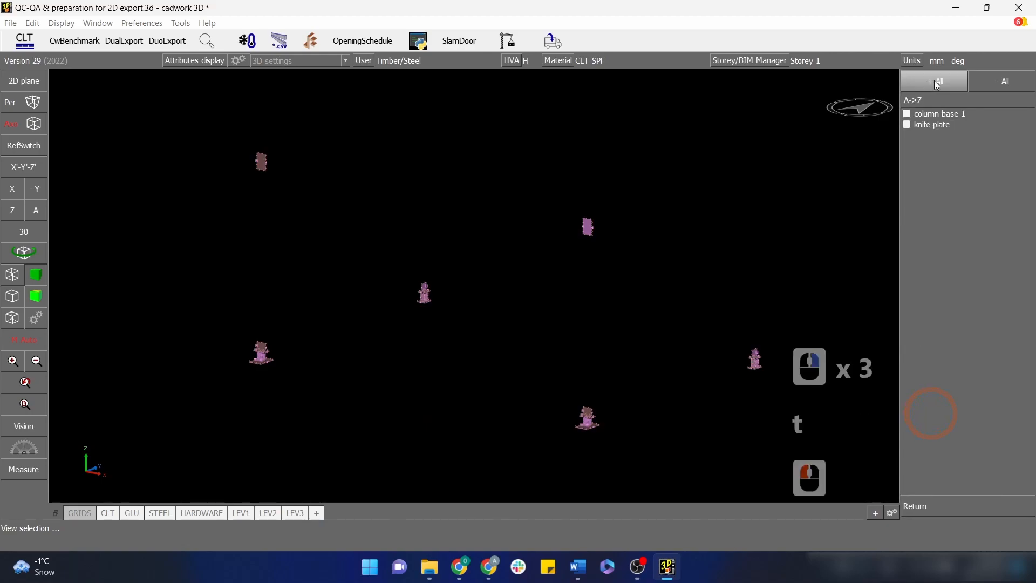
left_click(934, 79)
right_click(967, 410)
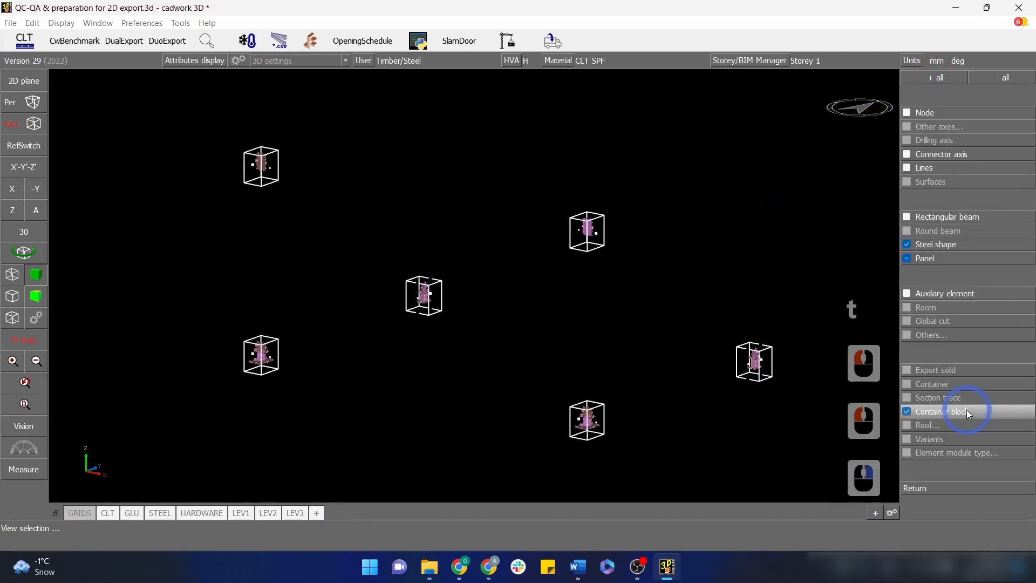
right_click(774, 426)
Activate all container blocks by matching the element type of one column base 1 container
left_click(773, 376)
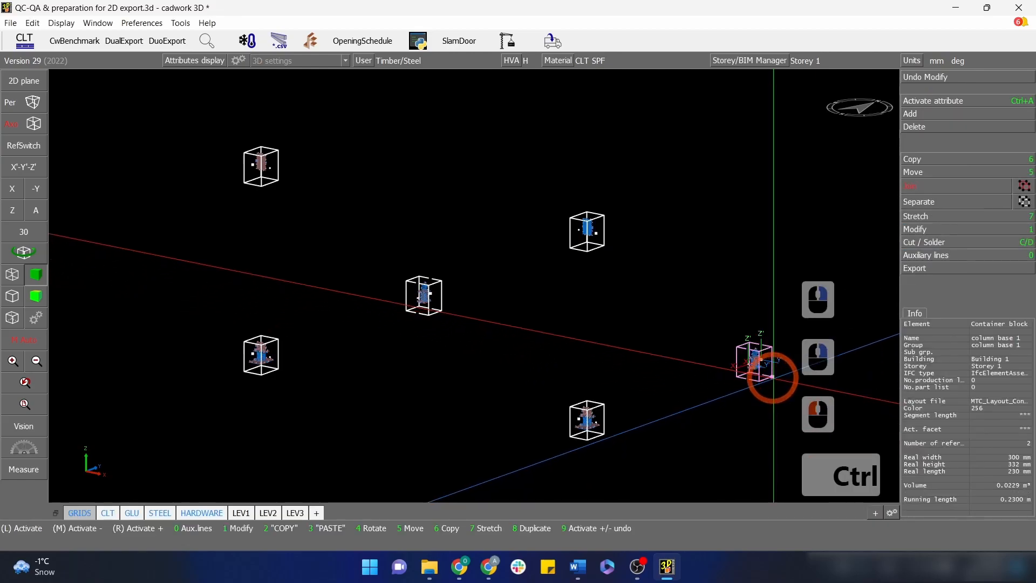
key("ctrl+a")
key("t")
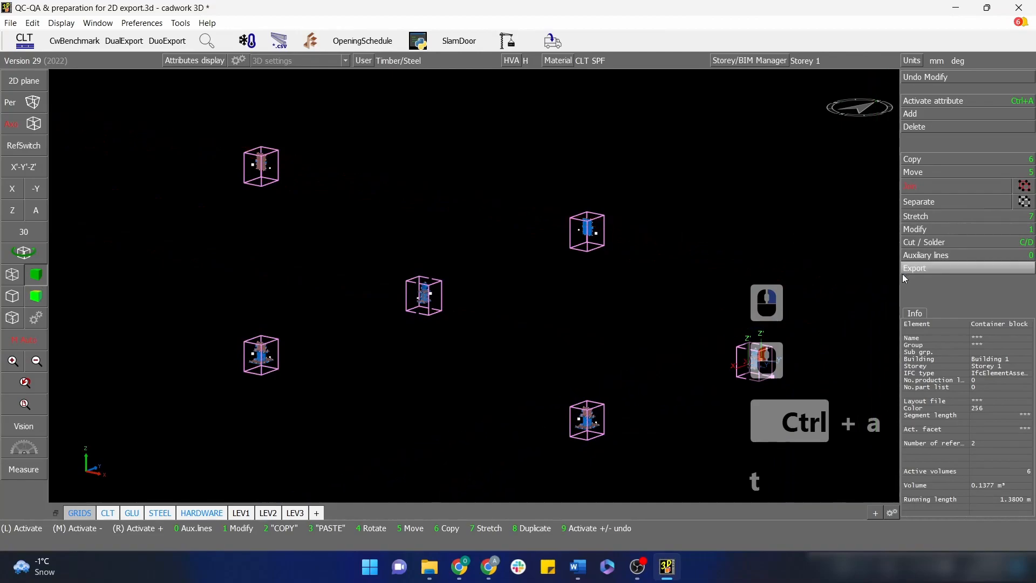
Calculate the production list for the active container blocks with duplicate checking and a list starting number of 101
left_click(903, 271)
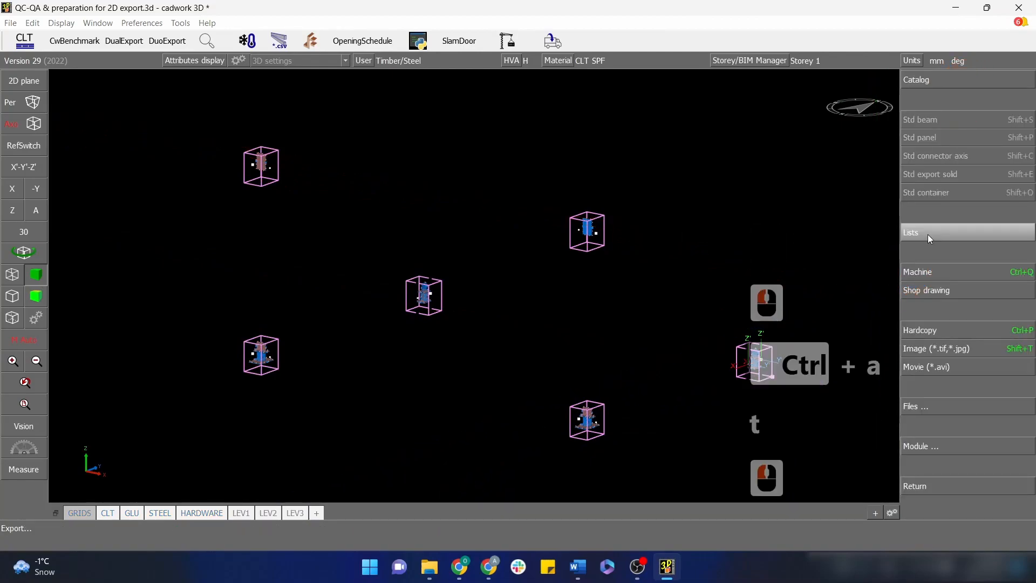
left_click(928, 234)
left_click(967, 80)
left_click(956, 80)
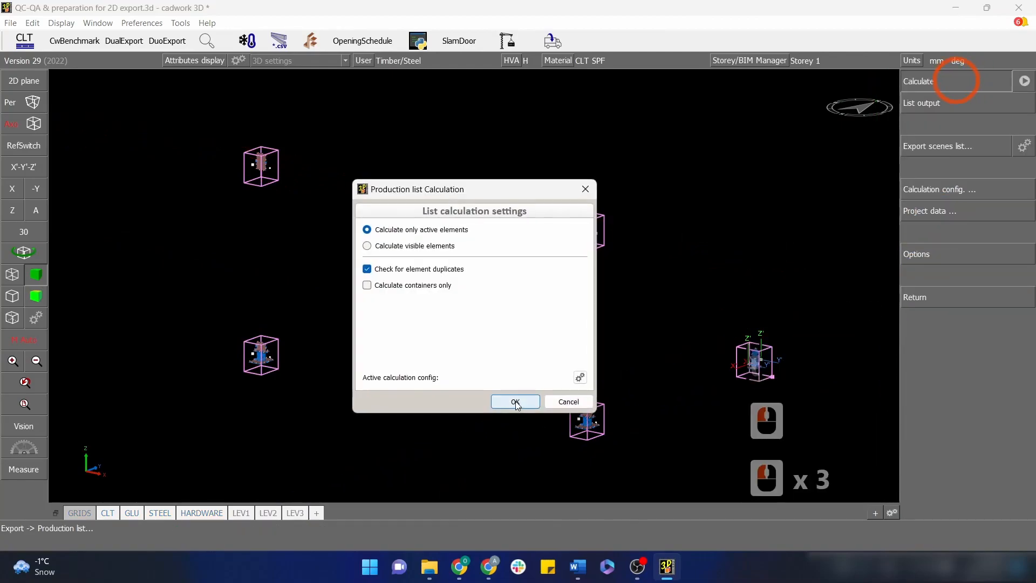
left_click(516, 402)
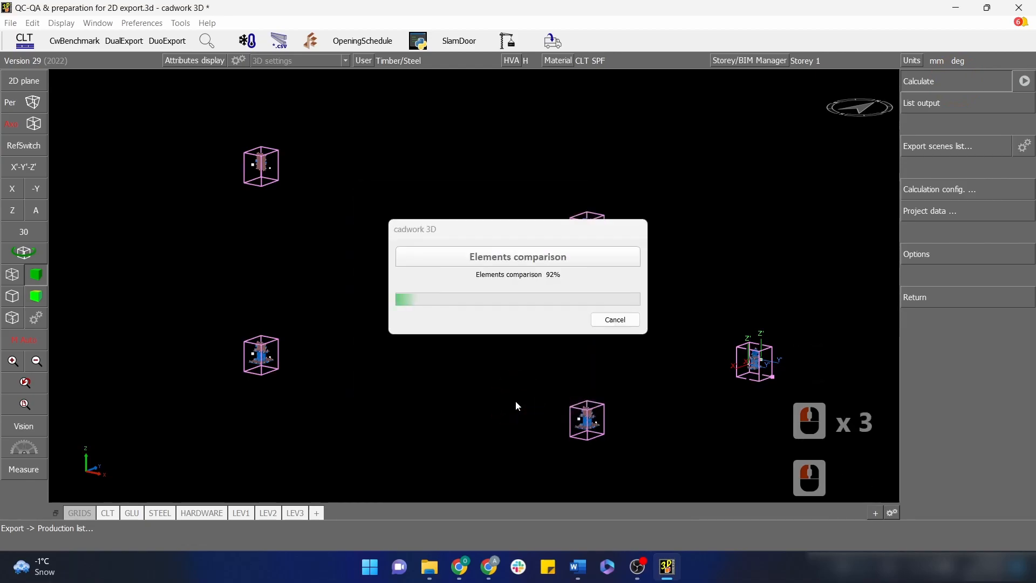
type("101")
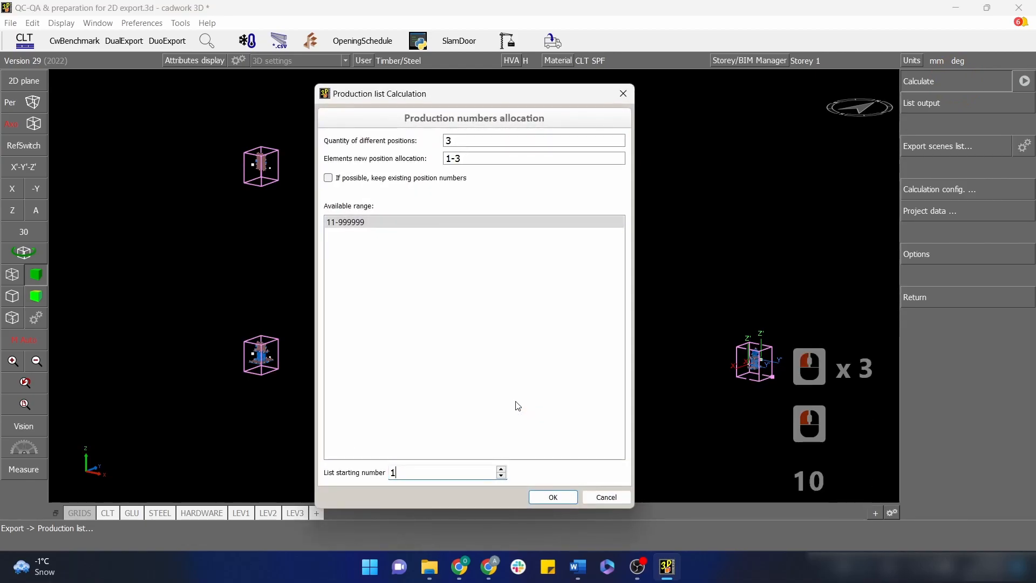
left_click(552, 496)
right_click(787, 164)
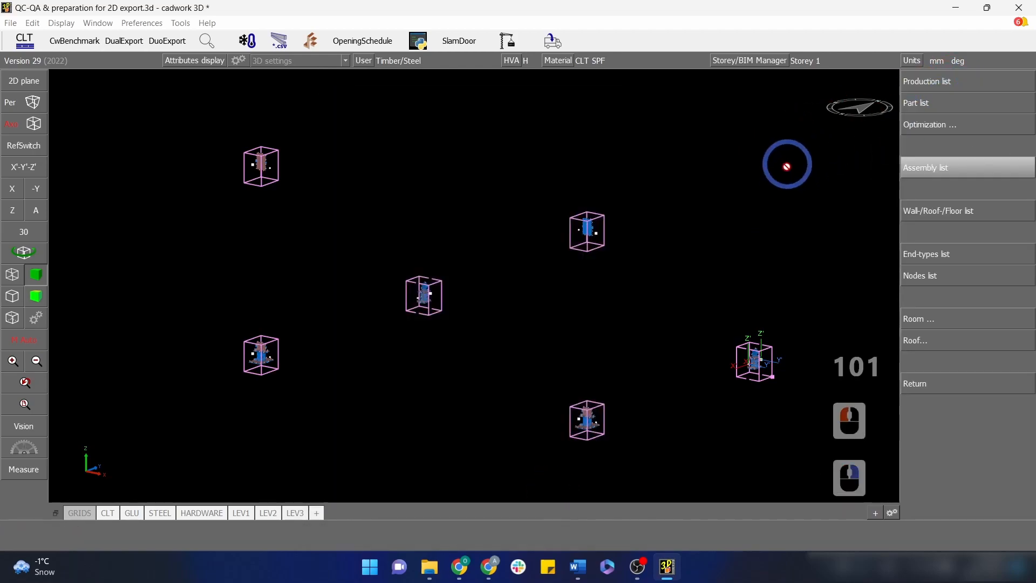
right_click(782, 180)
right_click(816, 239)
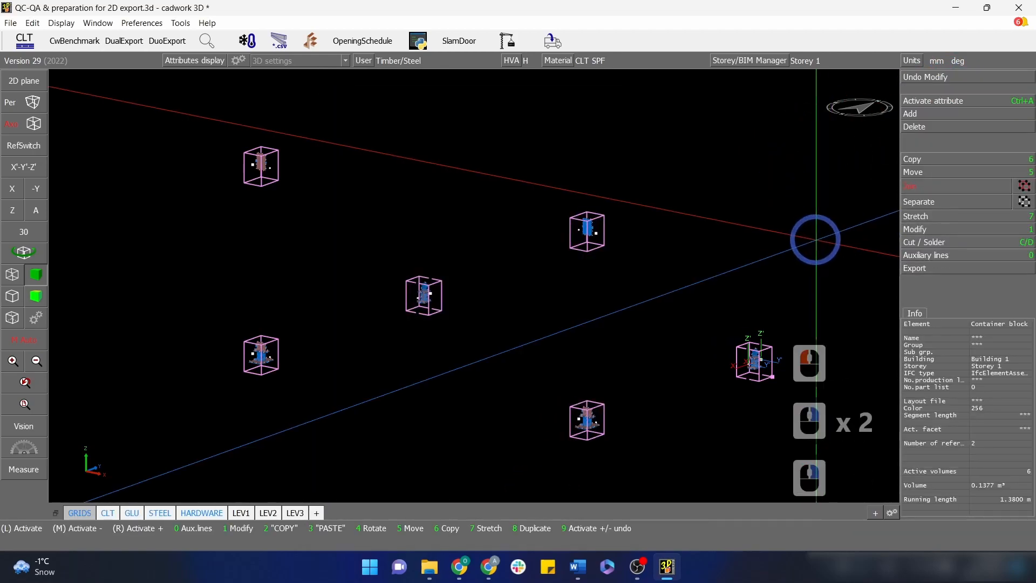
Clear the activation, redisplay the complete building model and activate all yellow columns by color of the same element type
key("Escape")
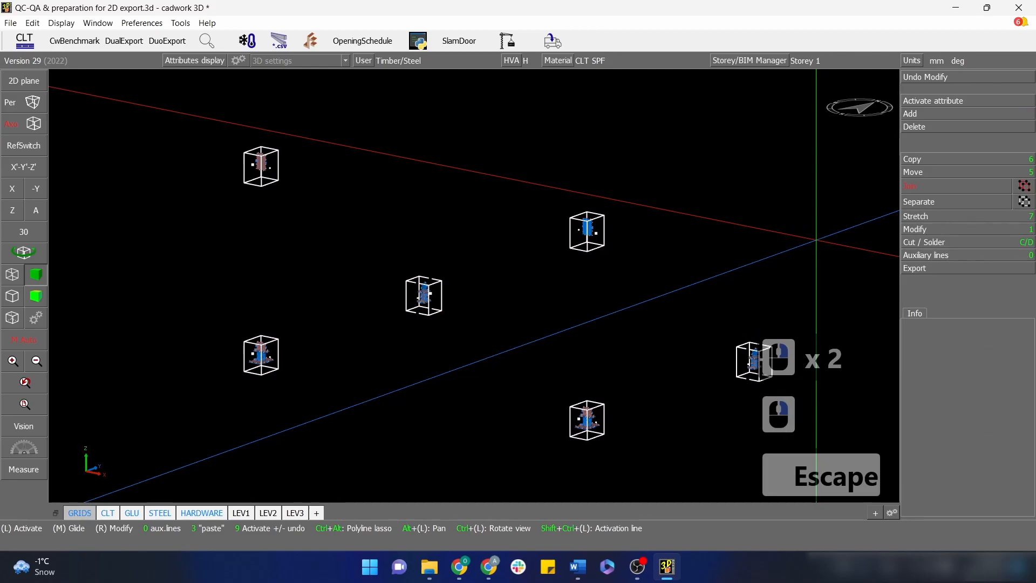
key("j")
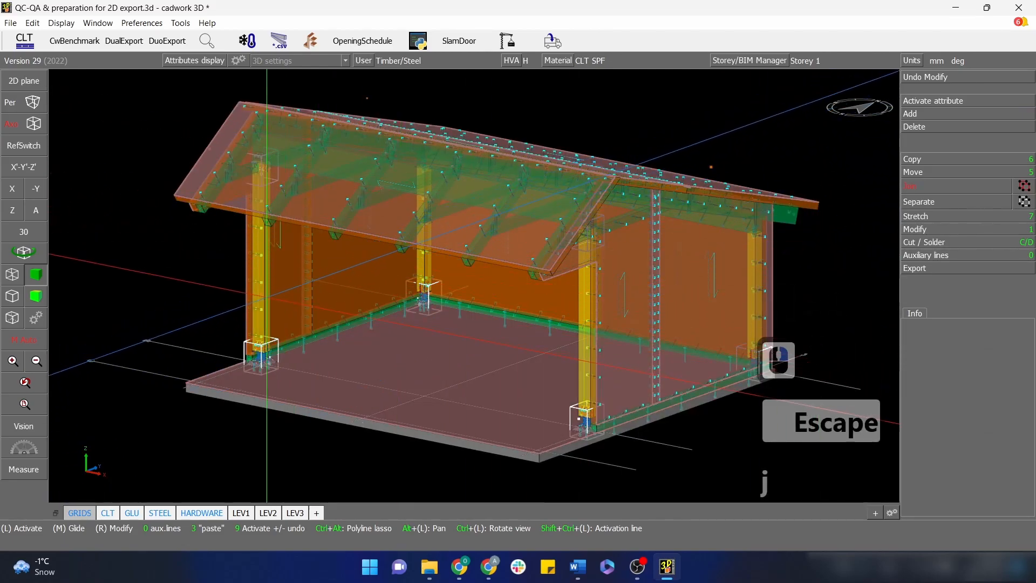
left_click(269, 297)
key("ctrl+a")
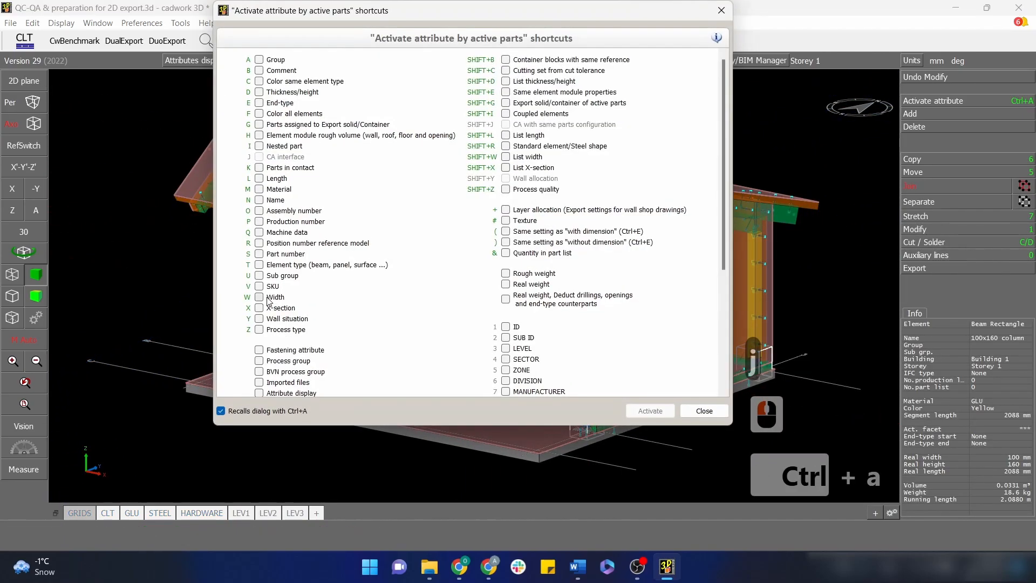
key("c")
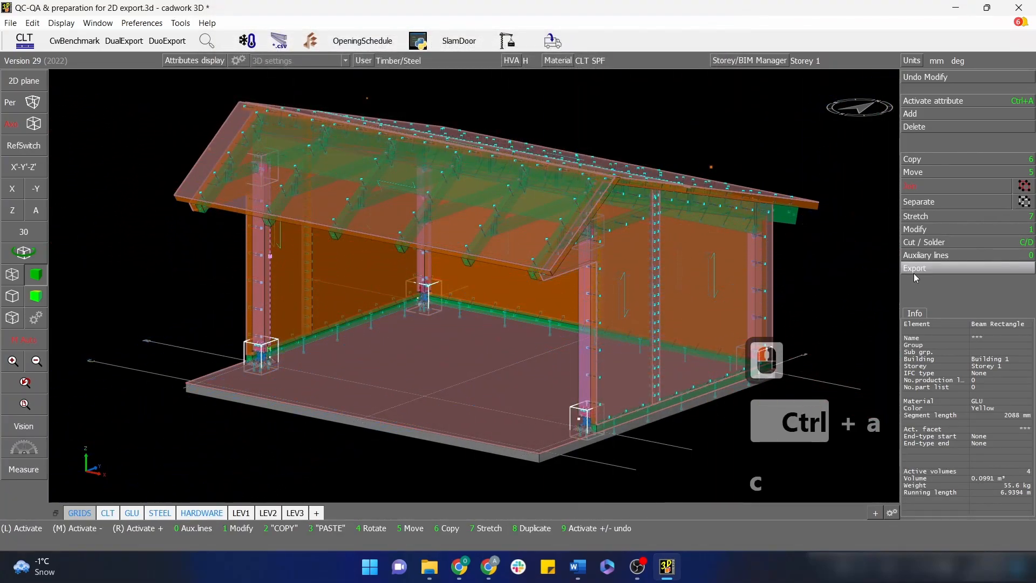
Calculate the production list for the active yellow columns with duplicate checking and a list starting number of 1001
left_click(916, 269)
left_click(935, 235)
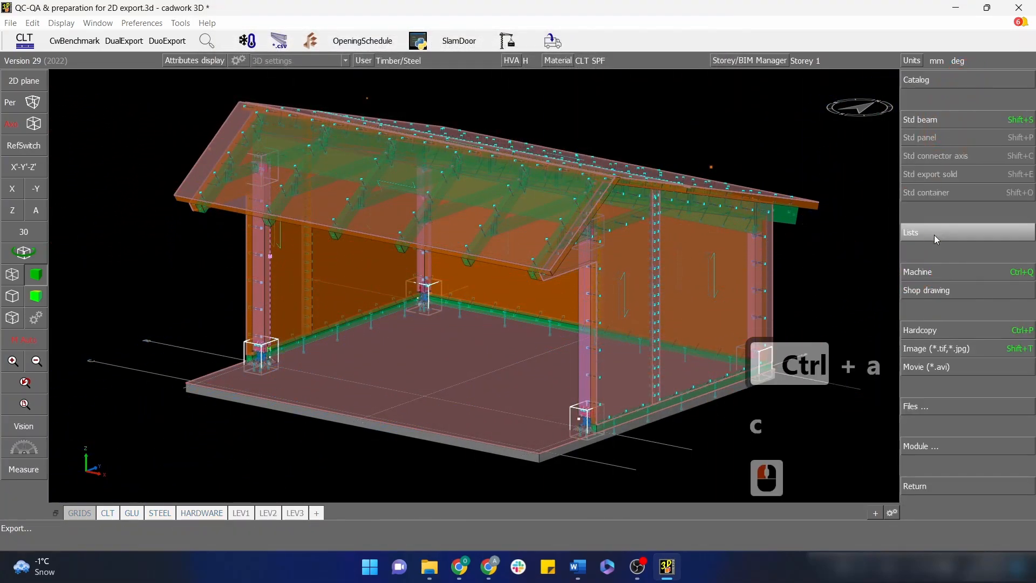
left_click(967, 79)
left_click(957, 80)
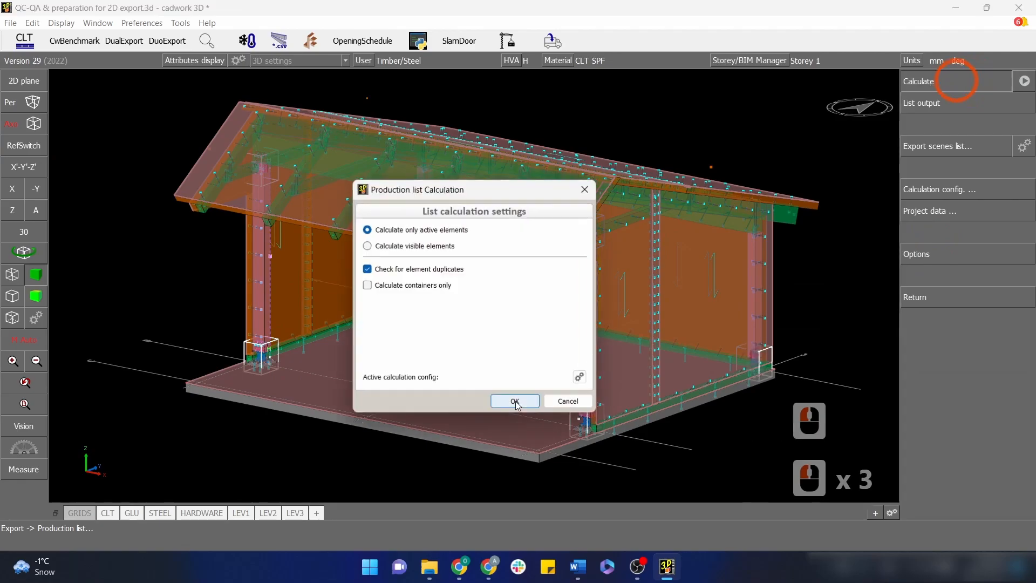
left_click(516, 402)
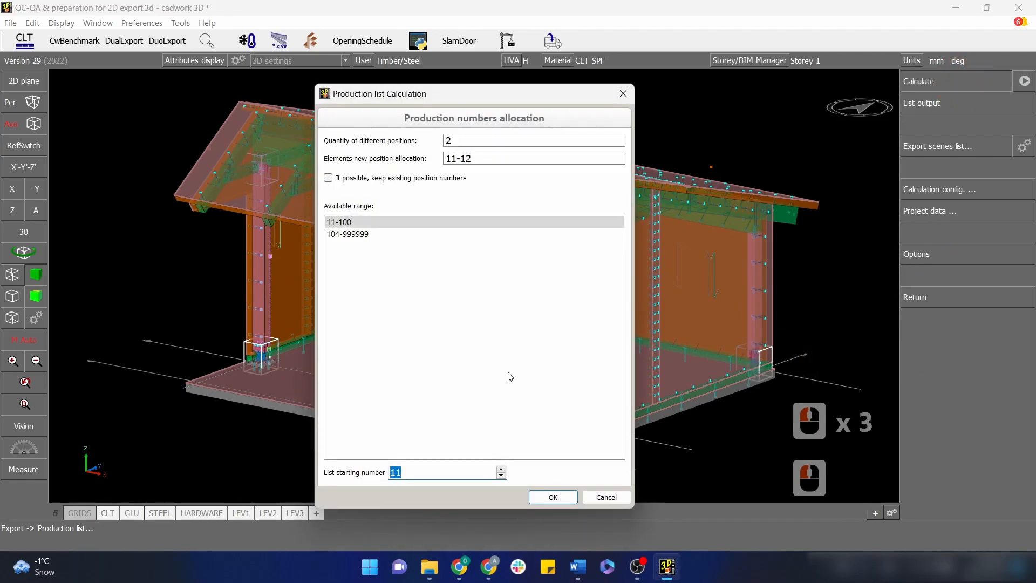
type("1001")
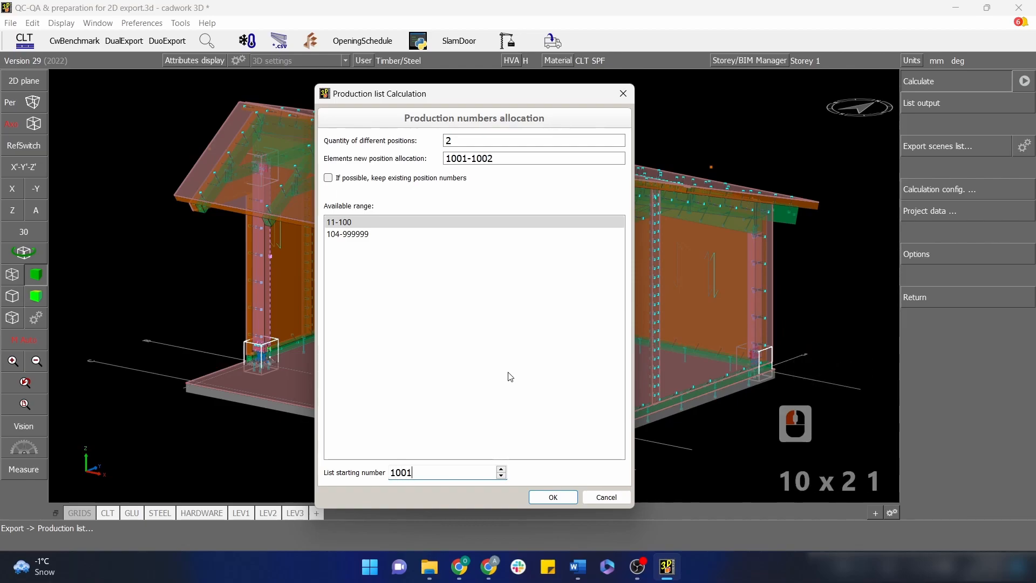
left_click(553, 498)
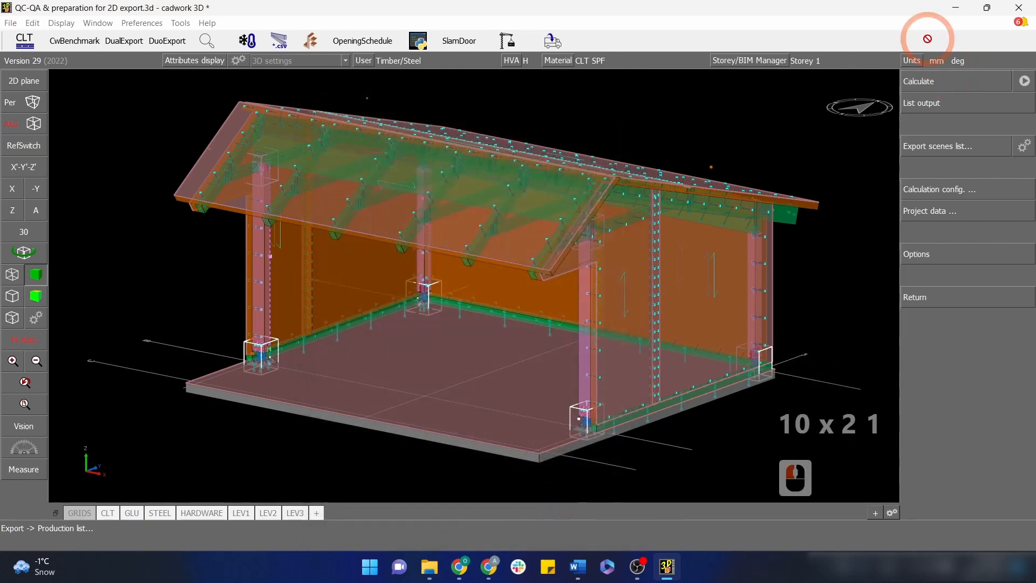
right_click(840, 242)
right_click(860, 156)
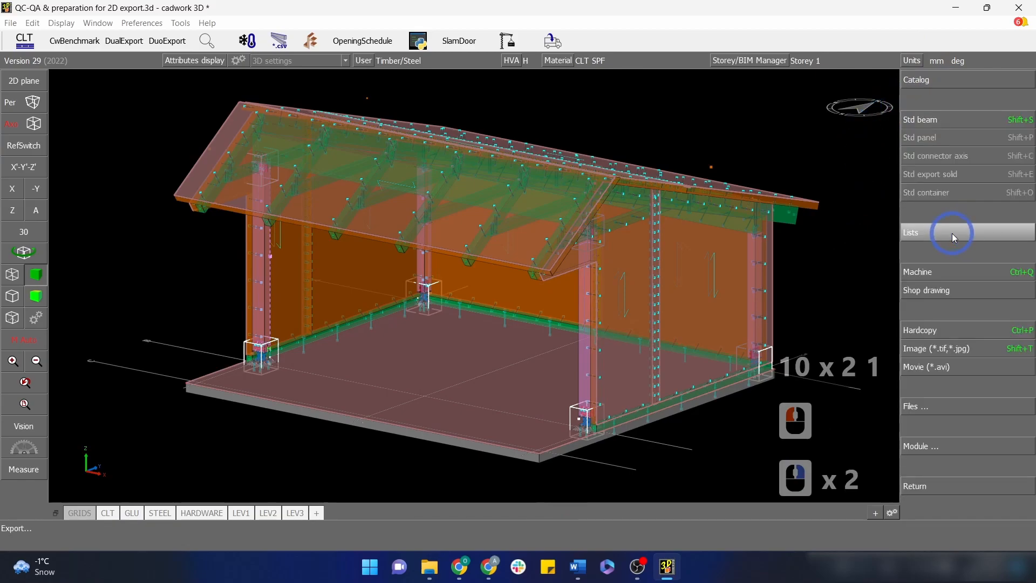
right_click(860, 243)
Activate all dark green beams by matching the color and element type of an 80x200 rafter
left_click(796, 223)
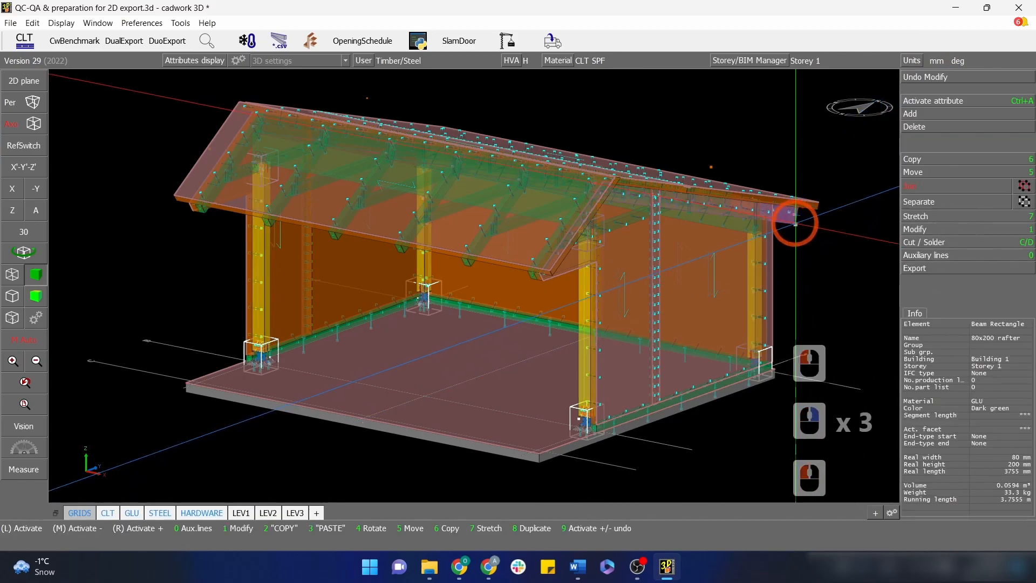
key("ctrl+a")
key("c")
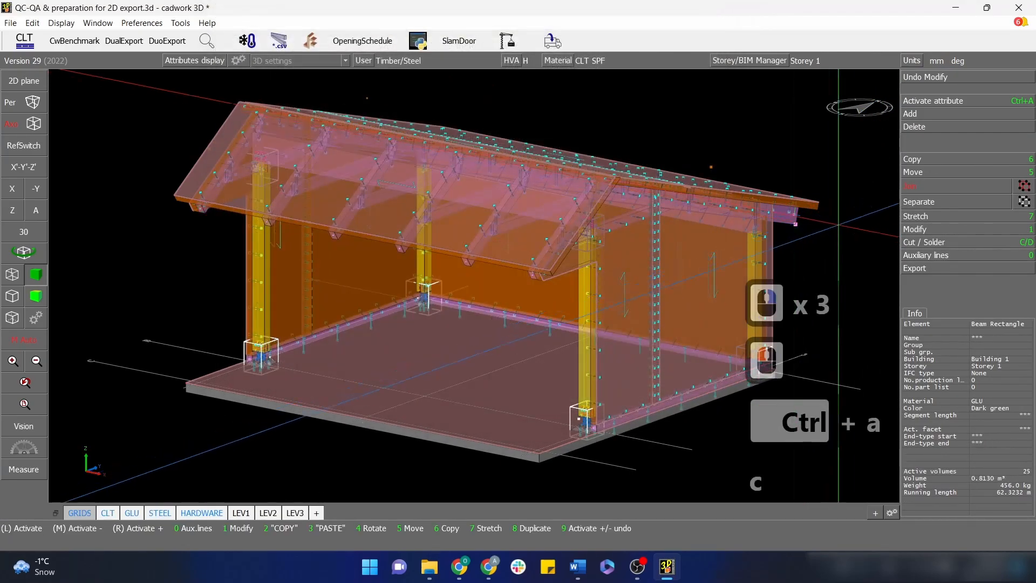
Calculate the production list for the active dark green beams with a list starting number of 2001 and clear the activation
left_click(916, 266)
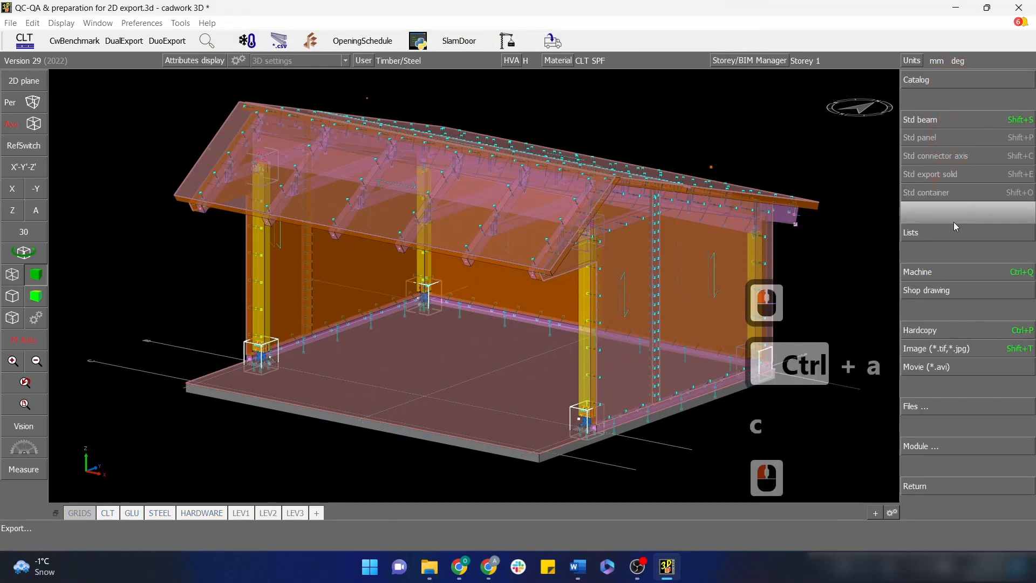
left_click(949, 232)
left_click(967, 80)
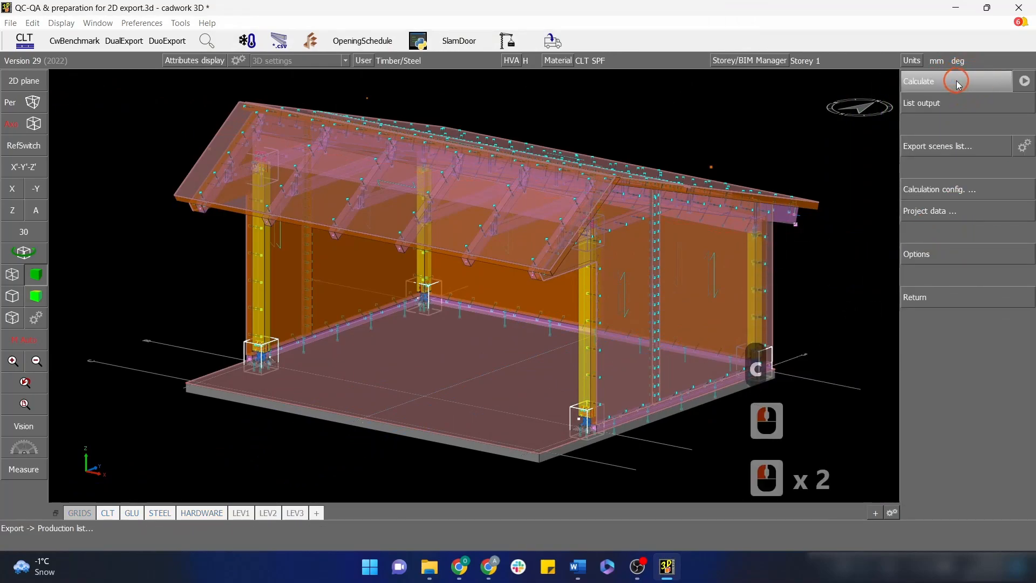
left_click(967, 80)
left_click(516, 402)
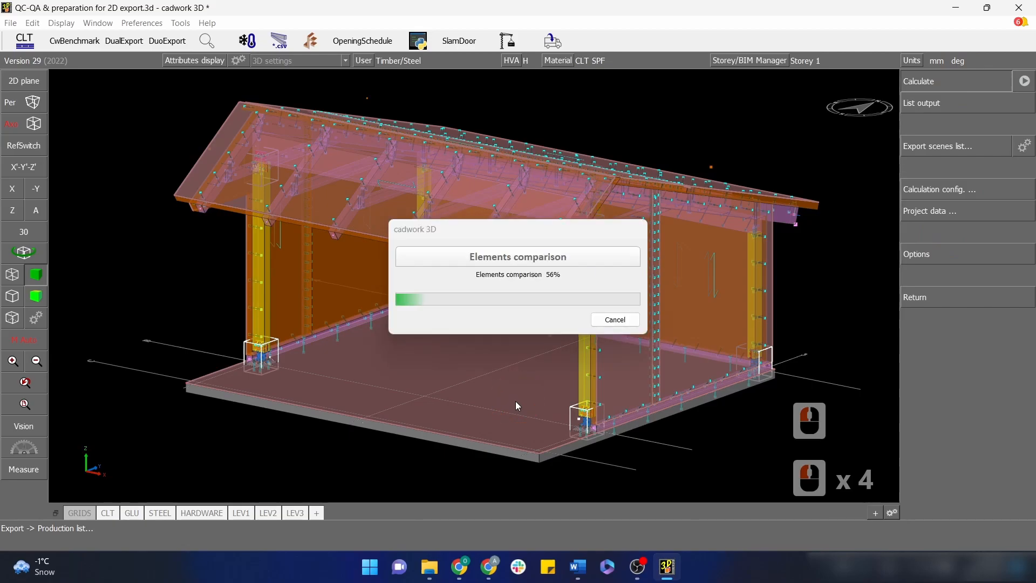
type("2001")
left_click(562, 497)
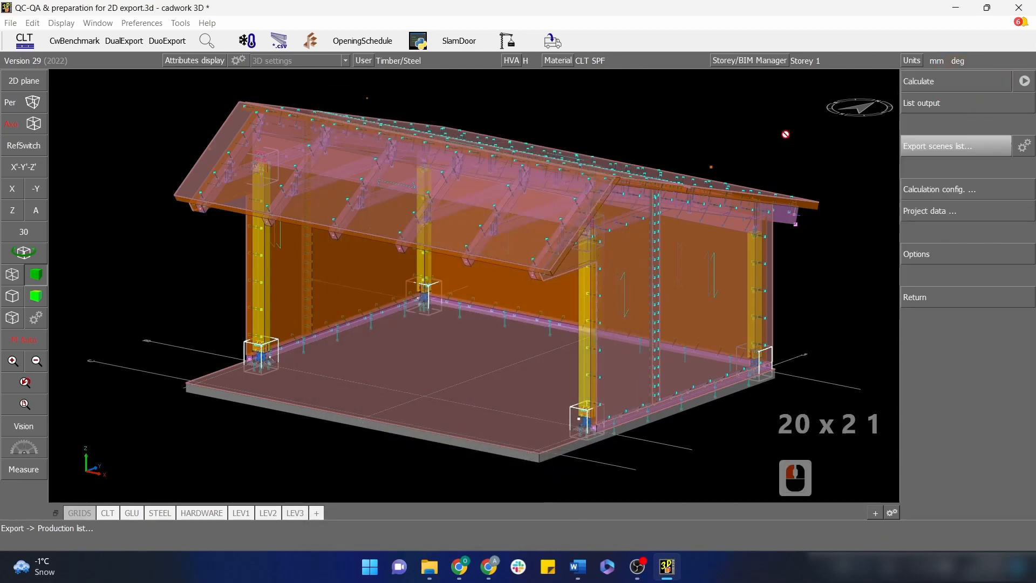
right_click(951, 102)
right_click(938, 219)
key("Escape")
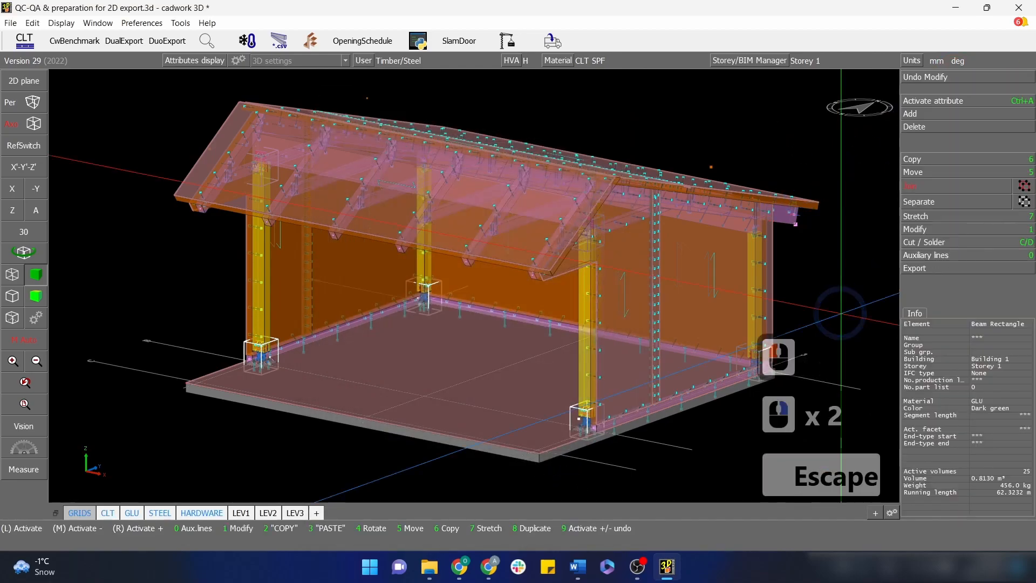
Activate all 80mm clt wall panels by matching the ID attribute of one wall panel
left_click(717, 318)
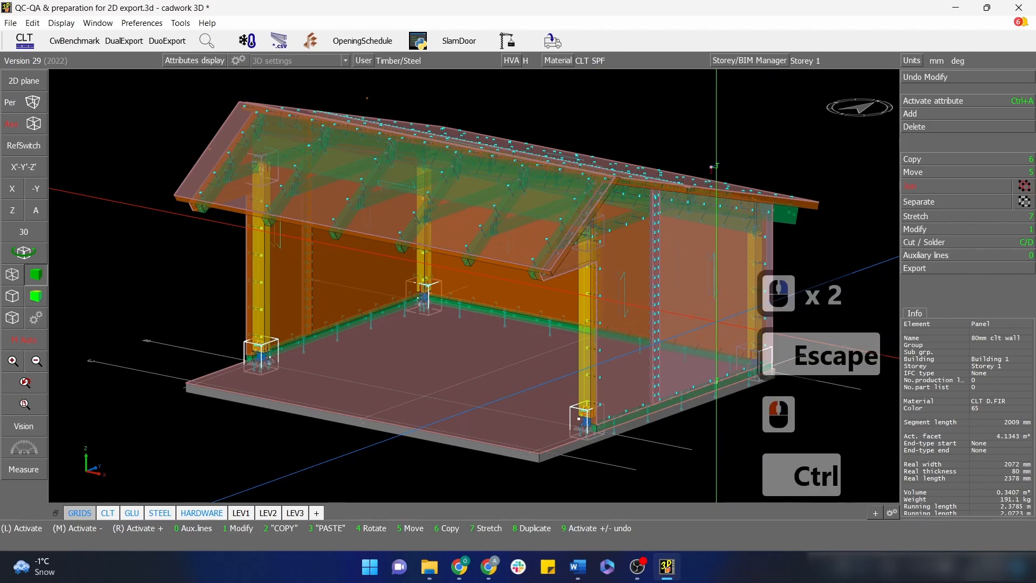
key("ctrl+a")
type("1")
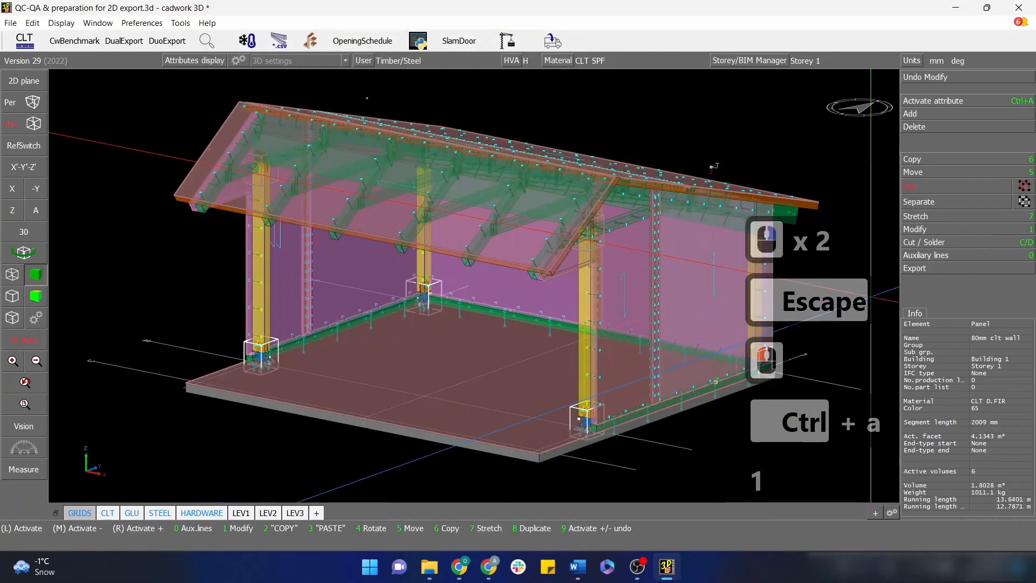
Calculate the production list for the active wall panels with duplicate checking and a list starting number of 10001
left_click(921, 270)
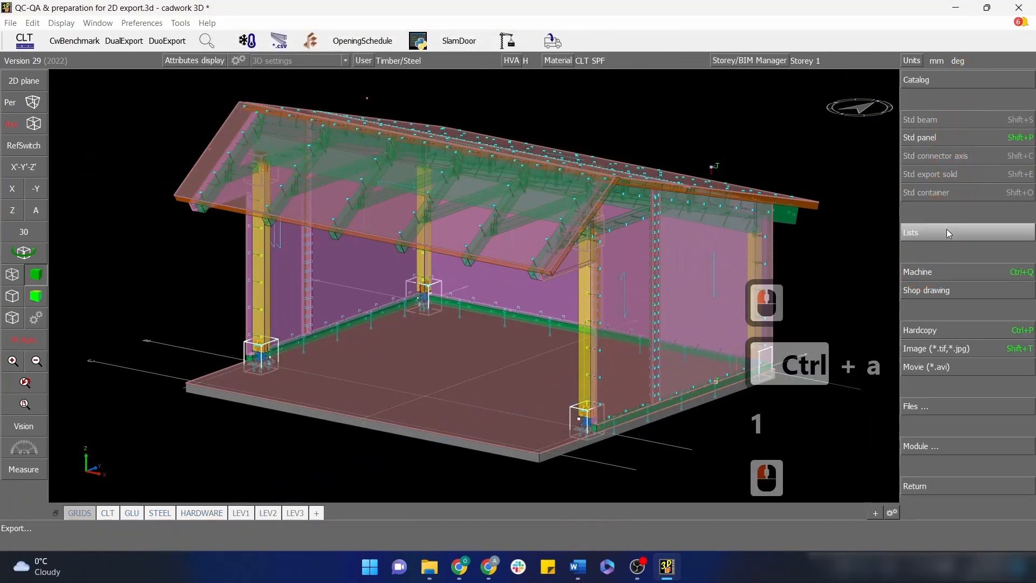
left_click(946, 229)
left_click(961, 80)
left_click(957, 80)
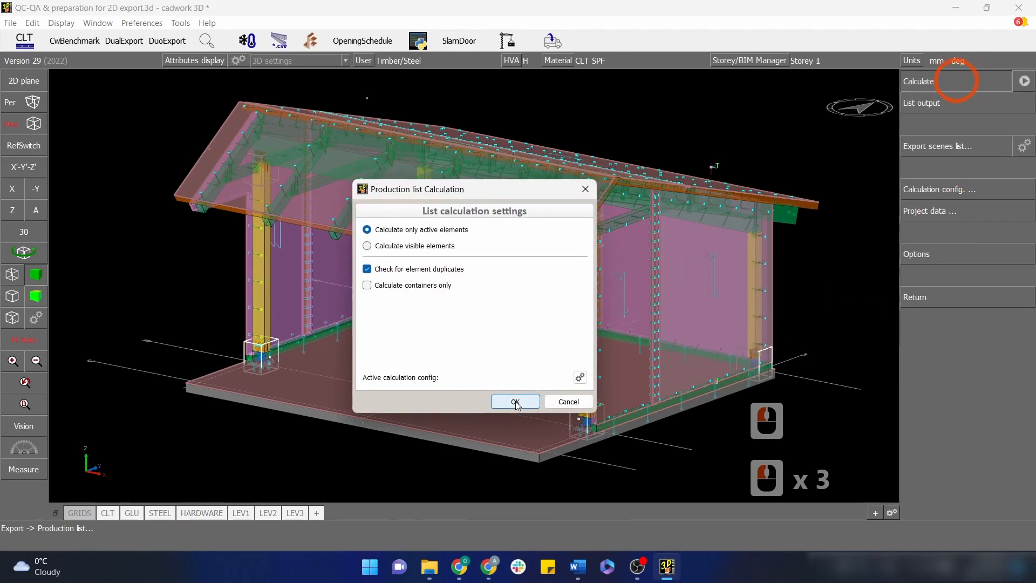
left_click(515, 401)
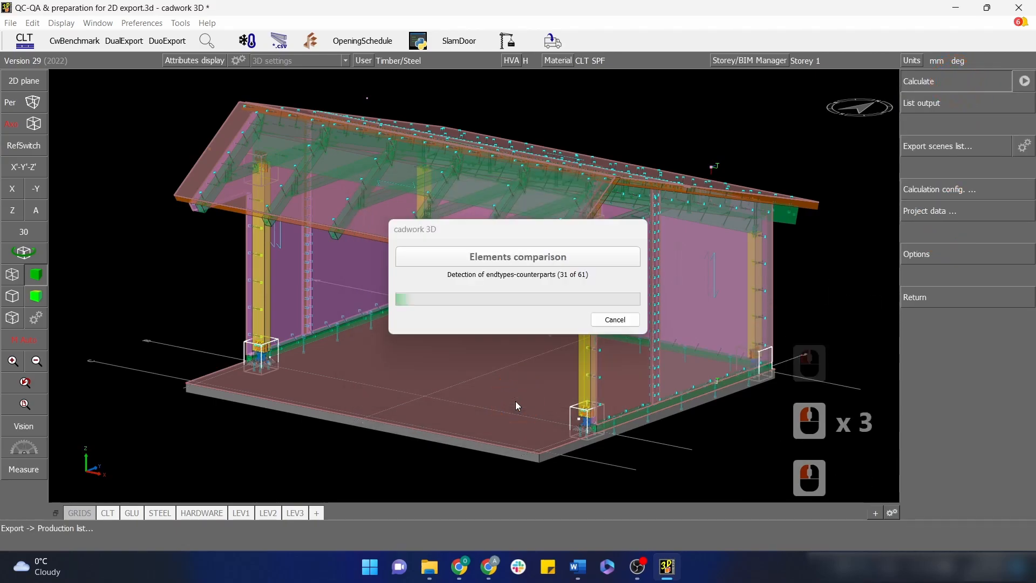
type("1")
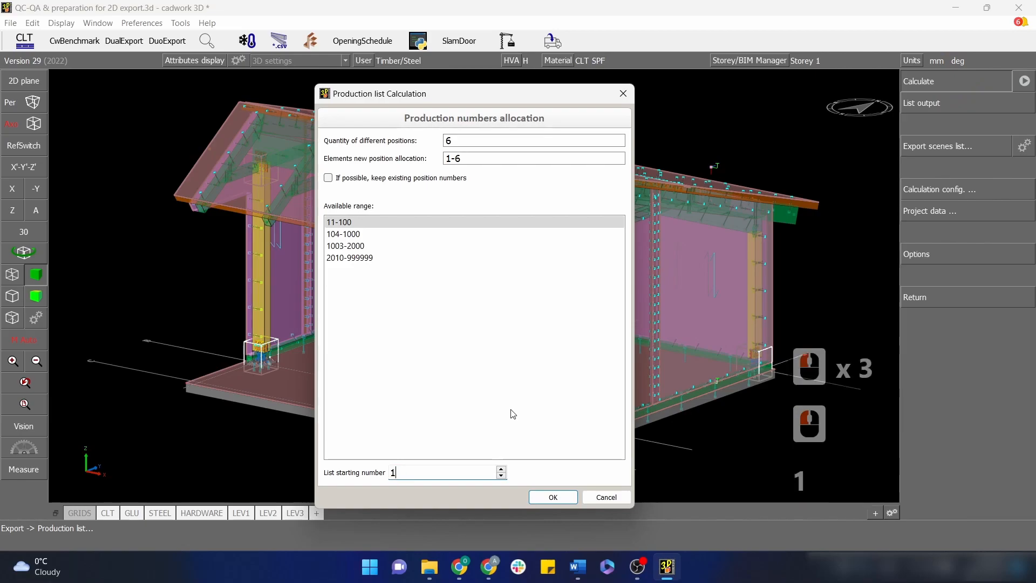
type("000-1")
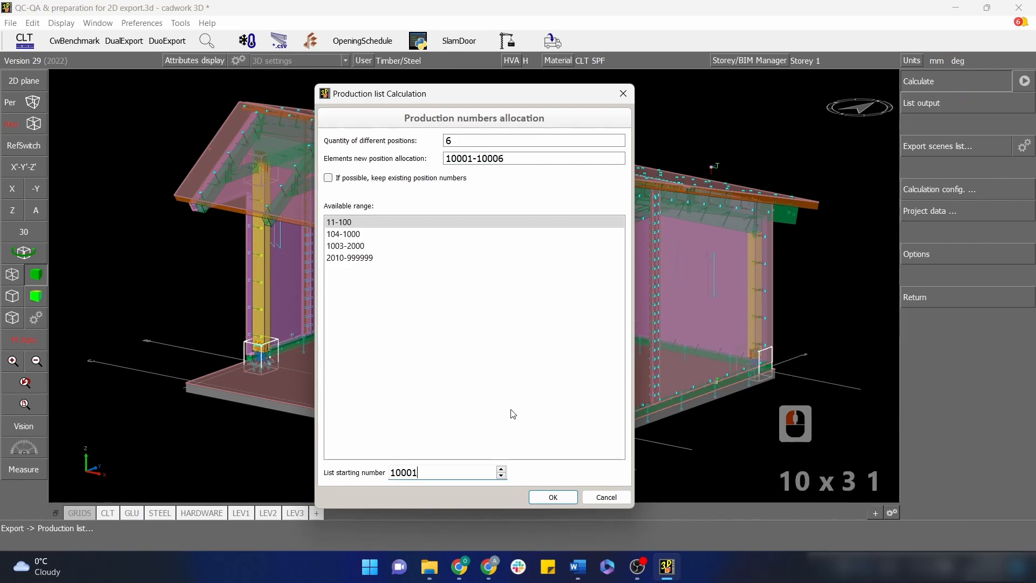
left_click(554, 497)
right_click(816, 151)
right_click(809, 147)
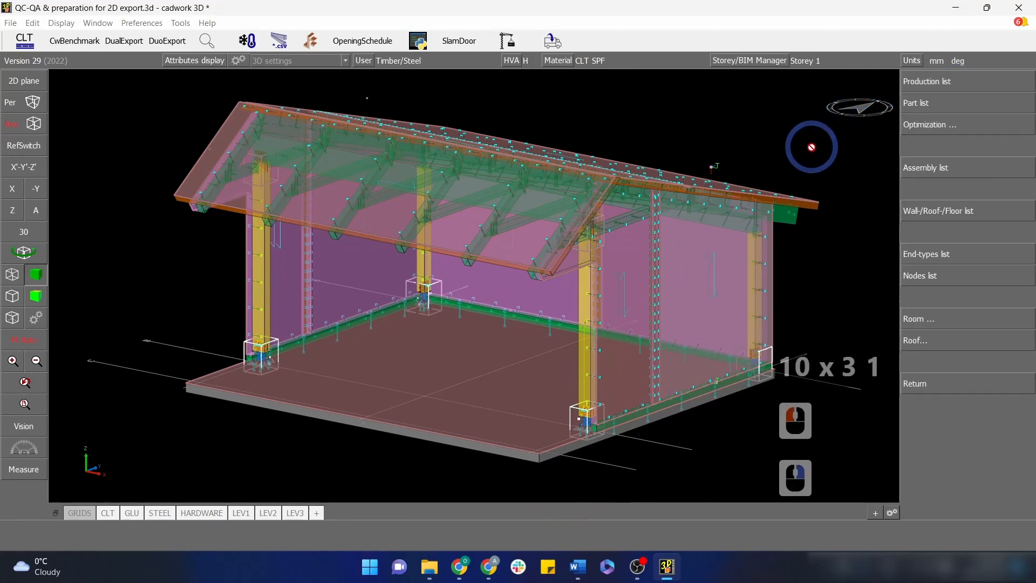
right_click(837, 205)
Activate all 80mm CLT roof panels by matching the ID attribute of one roof panel
left_click(816, 203)
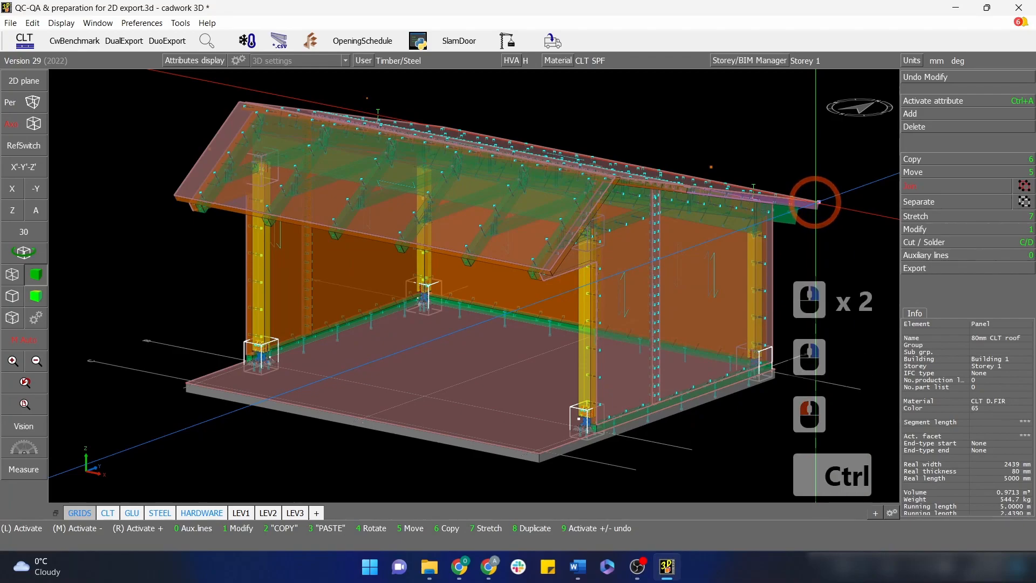
key("ctrl+a")
key("1")
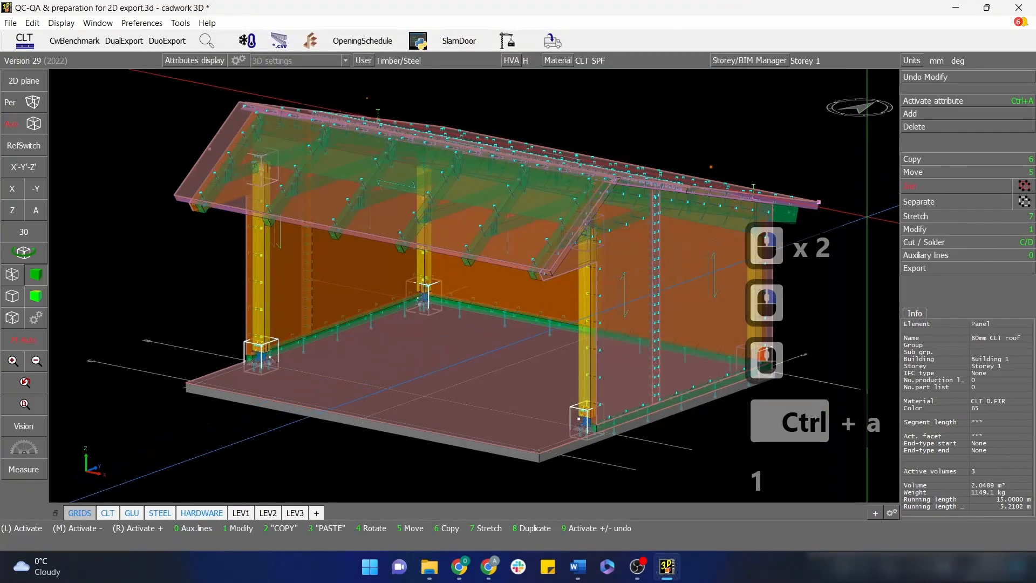
Calculate the production list for the active roof panels with a list starting number of 11001 and clear the activation
left_click(913, 268)
left_click(966, 231)
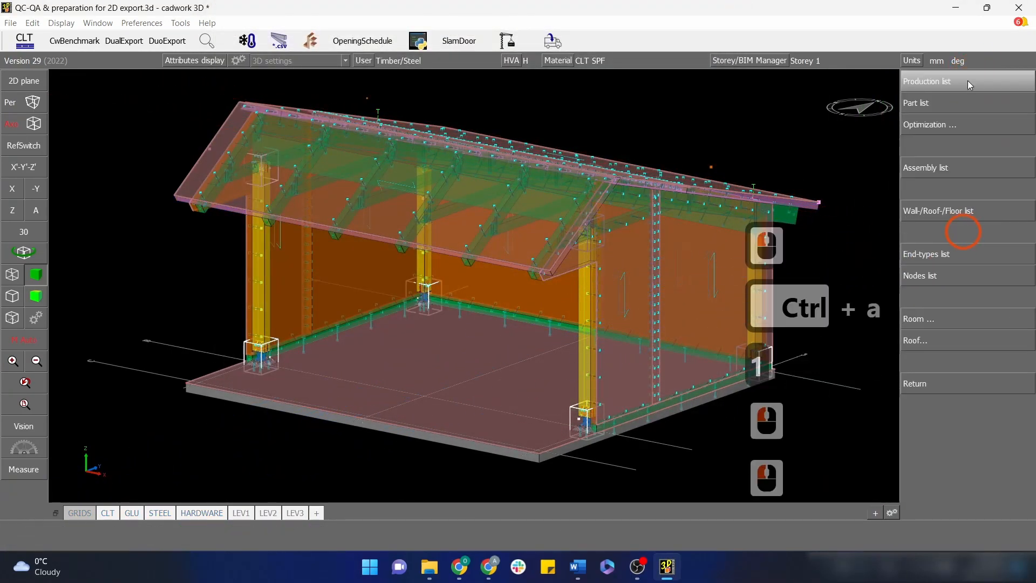
left_click(970, 83)
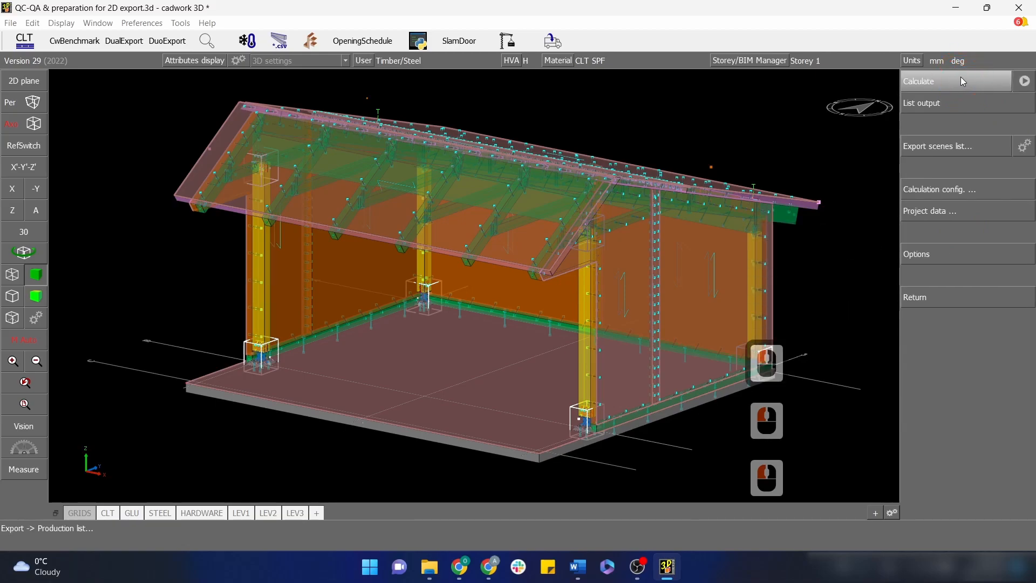
left_click(961, 81)
left_click(516, 404)
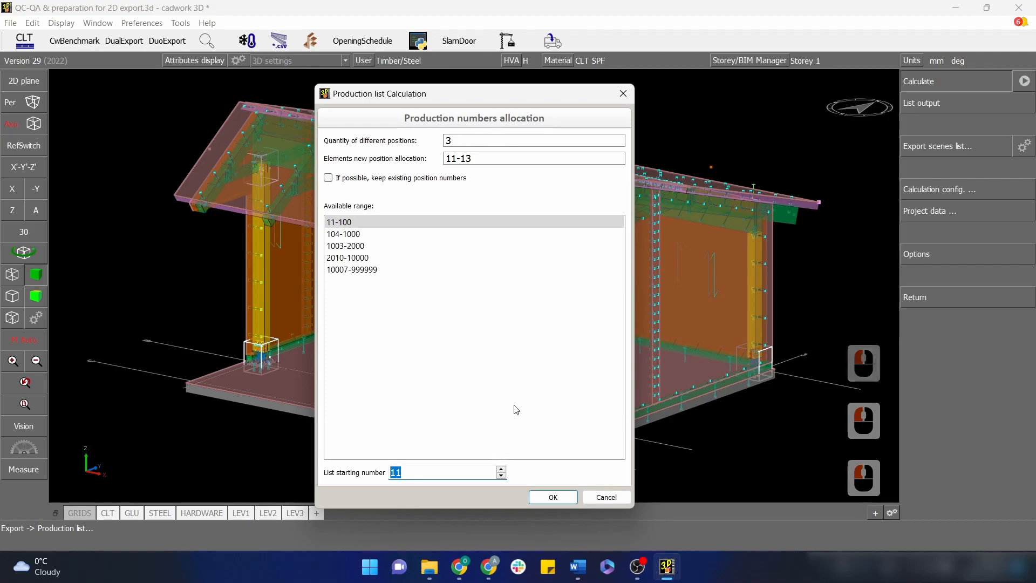
type("11001")
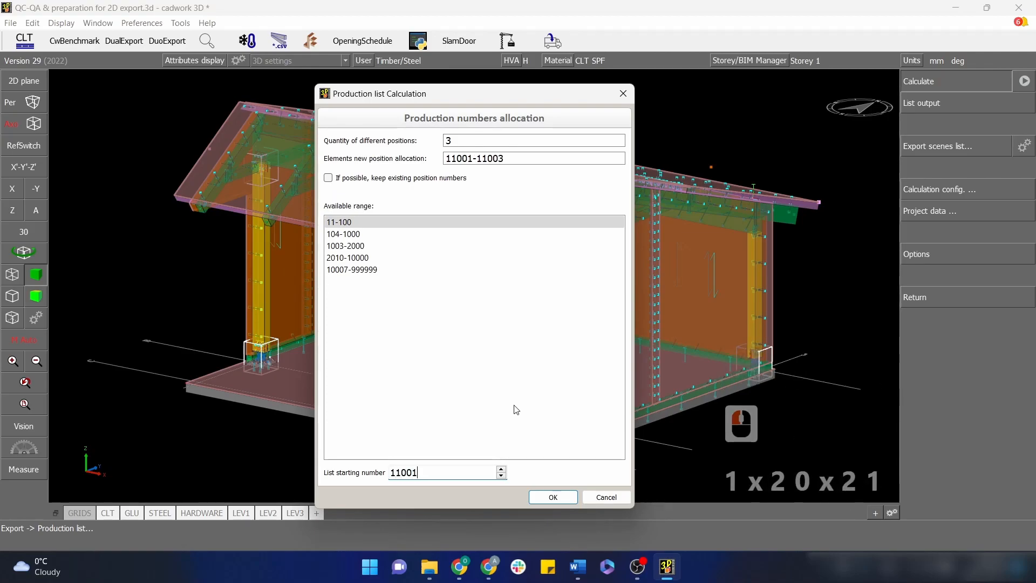
left_click(554, 497)
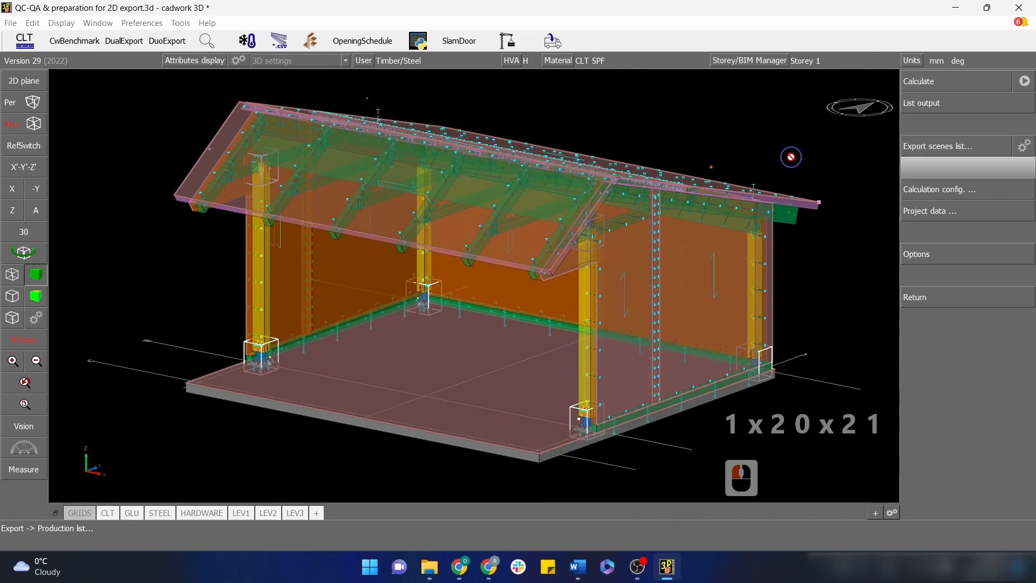
right_click(792, 158)
right_click(852, 129)
right_click(853, 251)
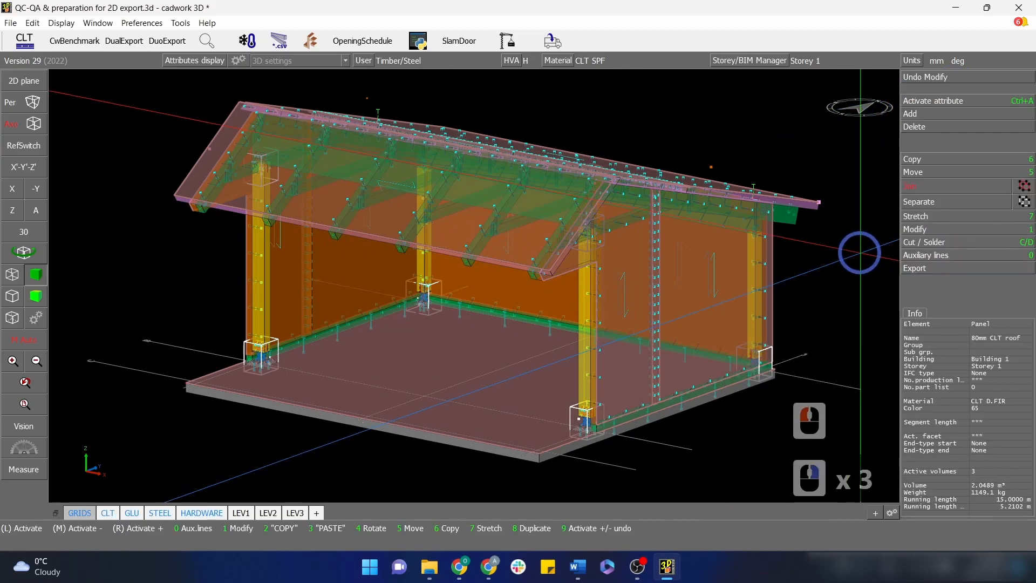
key("Escape")
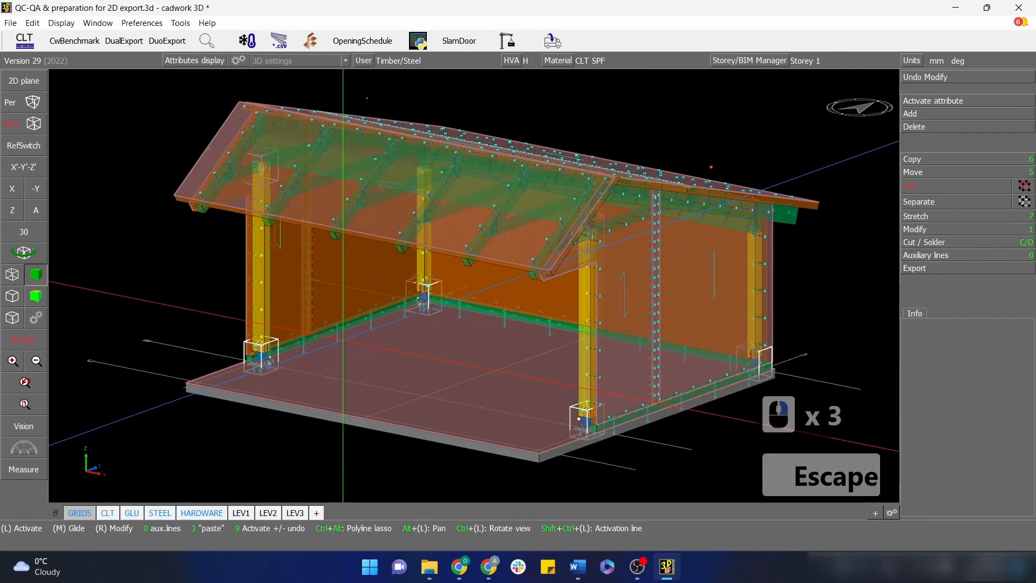
Activate all connector axes by matching the element type of an anchor rod in the floor
left_click(340, 344)
key("ctrl+a")
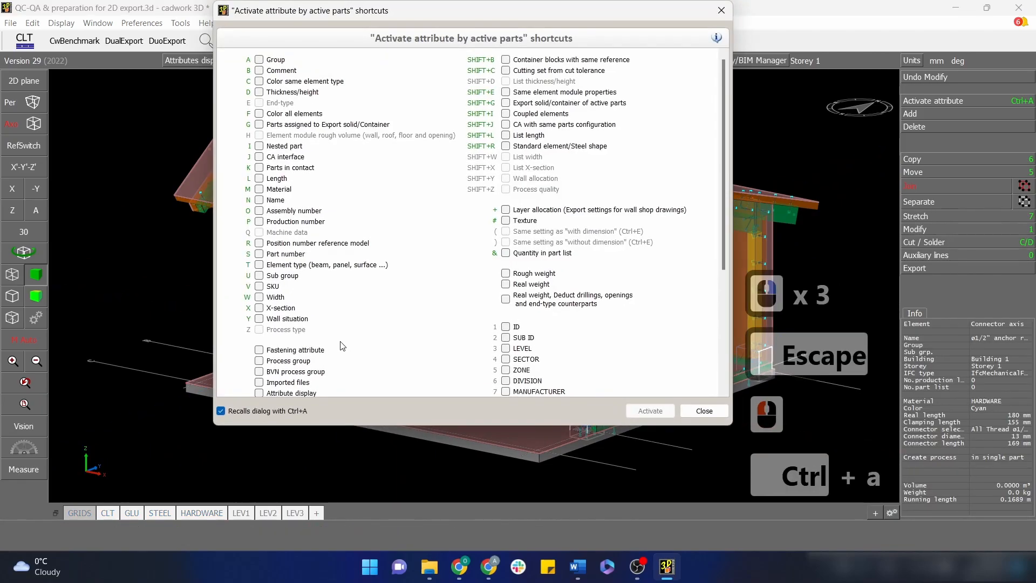
key("t")
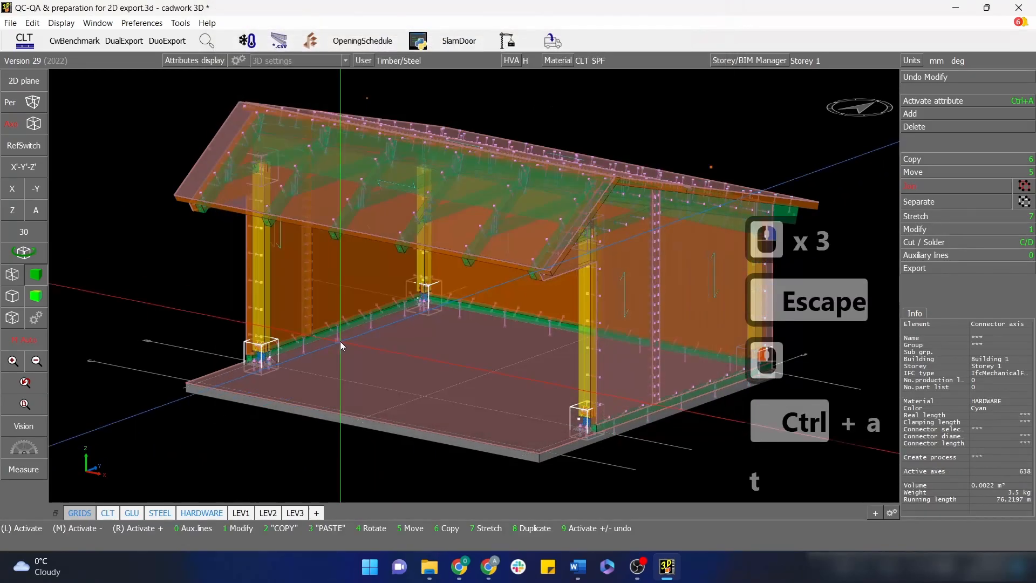
Calculate the production list for the active connector axes with a list starting number of 100001 and clear the activation
left_click(918, 268)
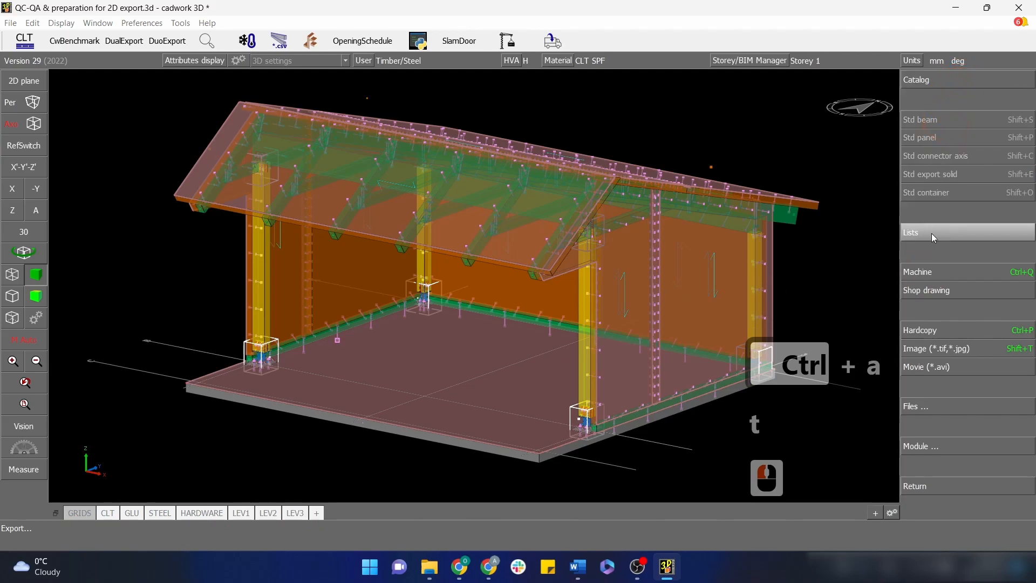
left_click(932, 232)
left_click(956, 80)
left_click(957, 80)
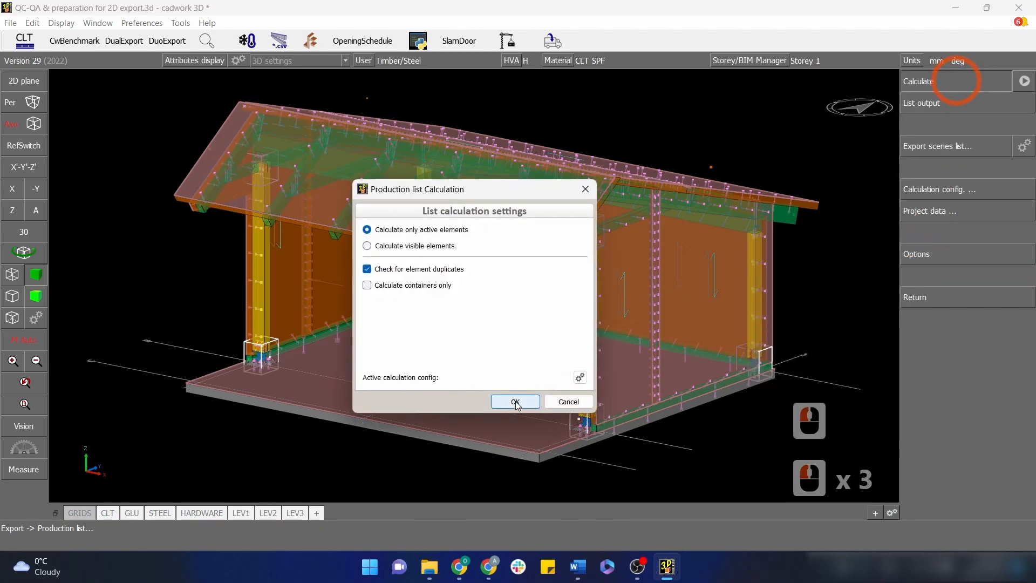
left_click(516, 402)
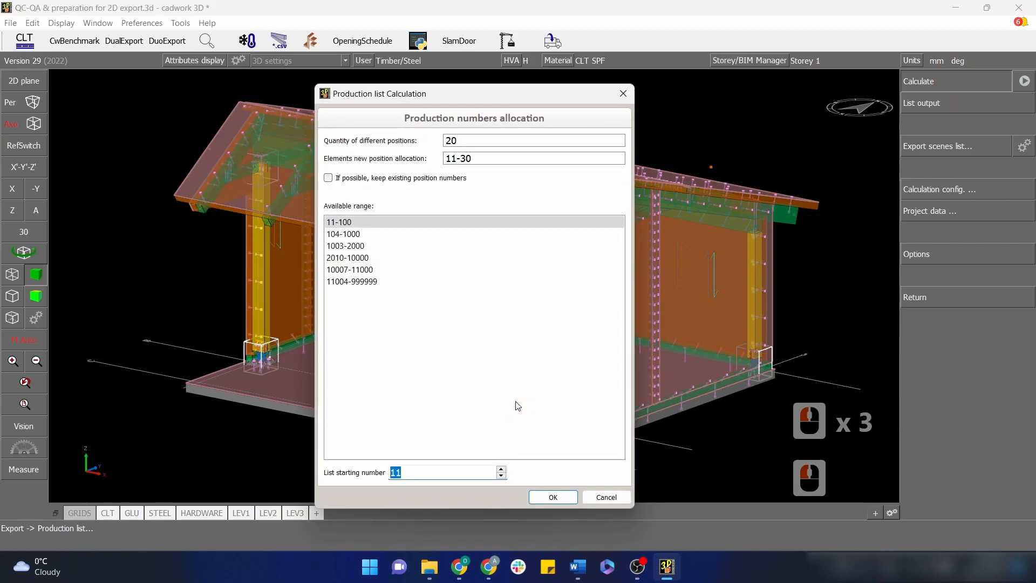
type("1")
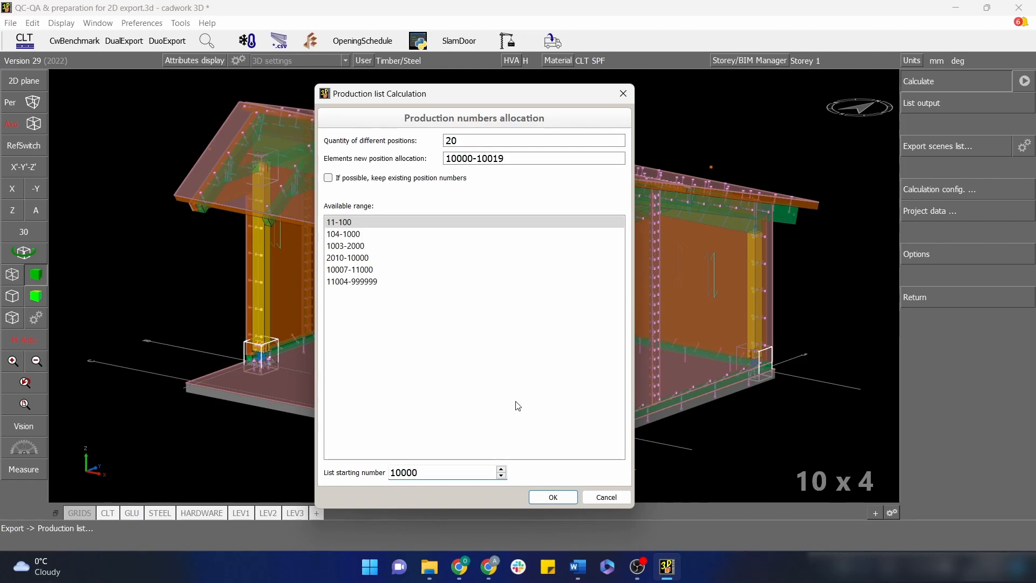
left_click(554, 497)
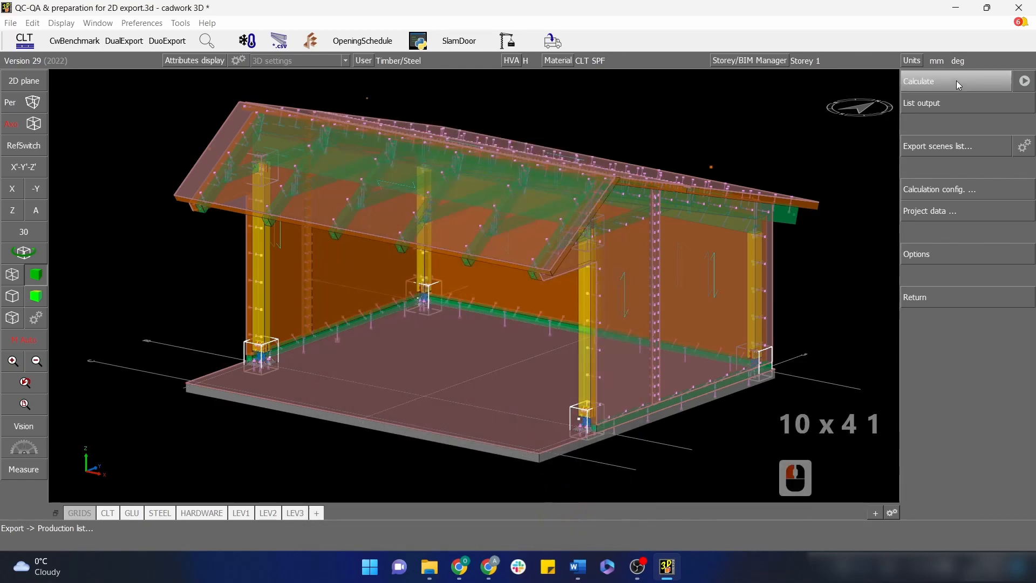
right_click(790, 161)
right_click(780, 139)
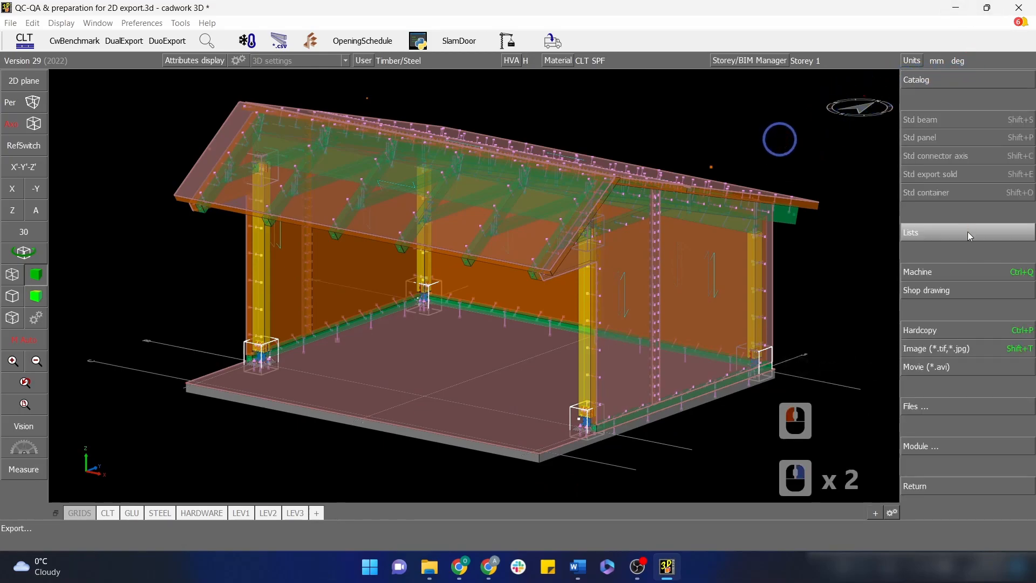
right_click(853, 270)
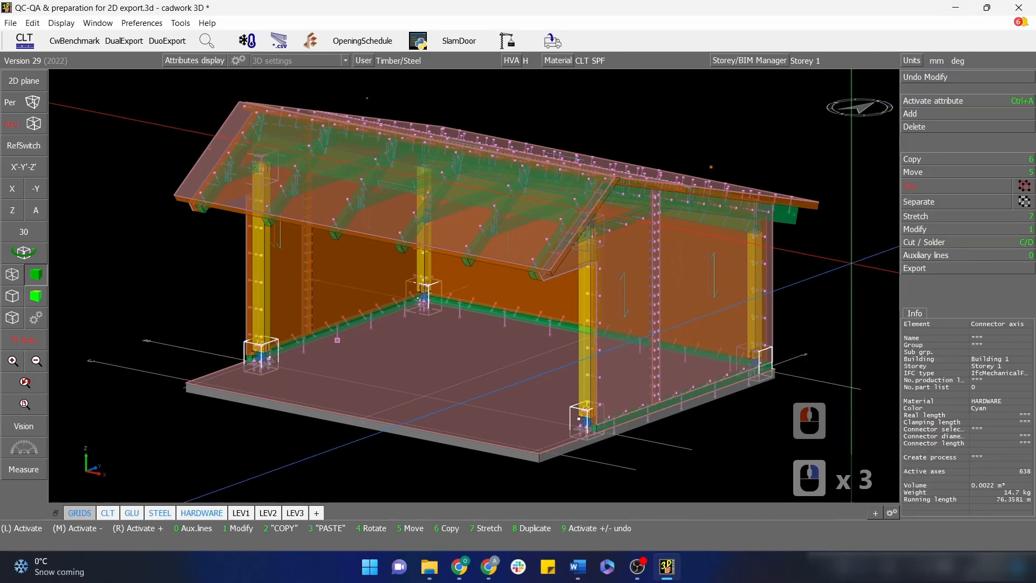
key("Escape")
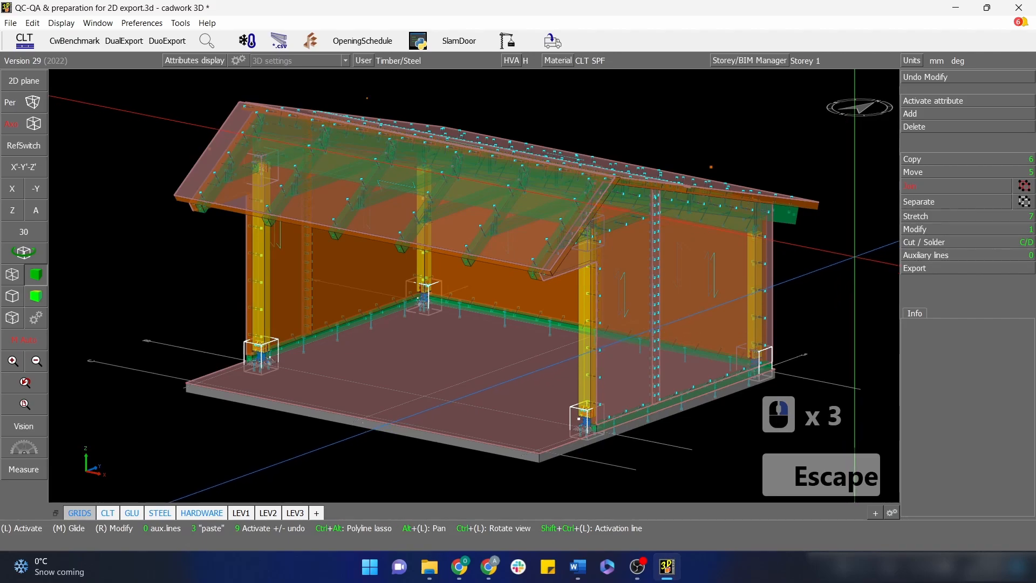
Display the model opaque with its material textures and inspect the building from the opposite side
left_click(35, 297)
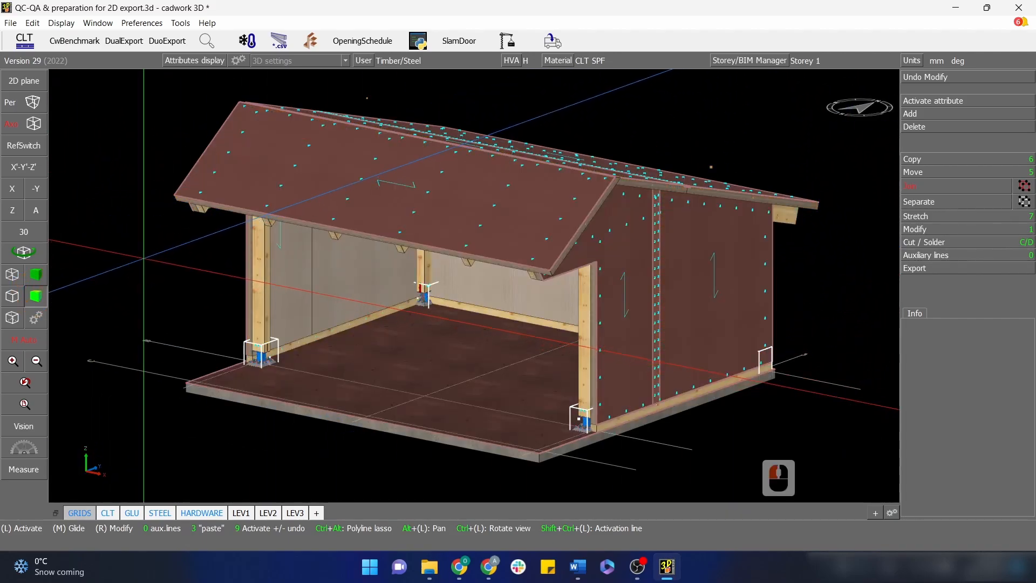
left_click_drag(143, 249, 295, 238, "ctrl")
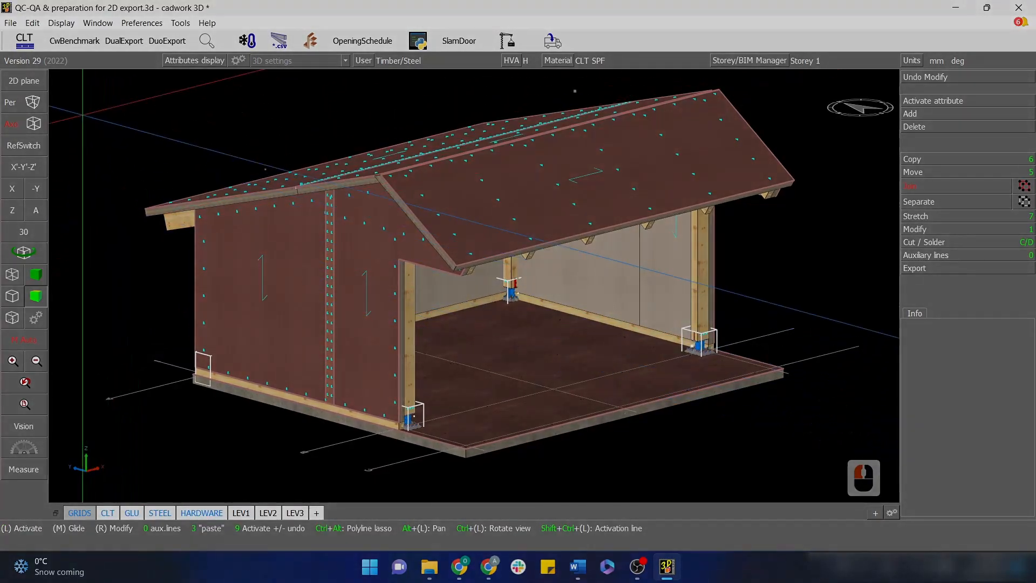